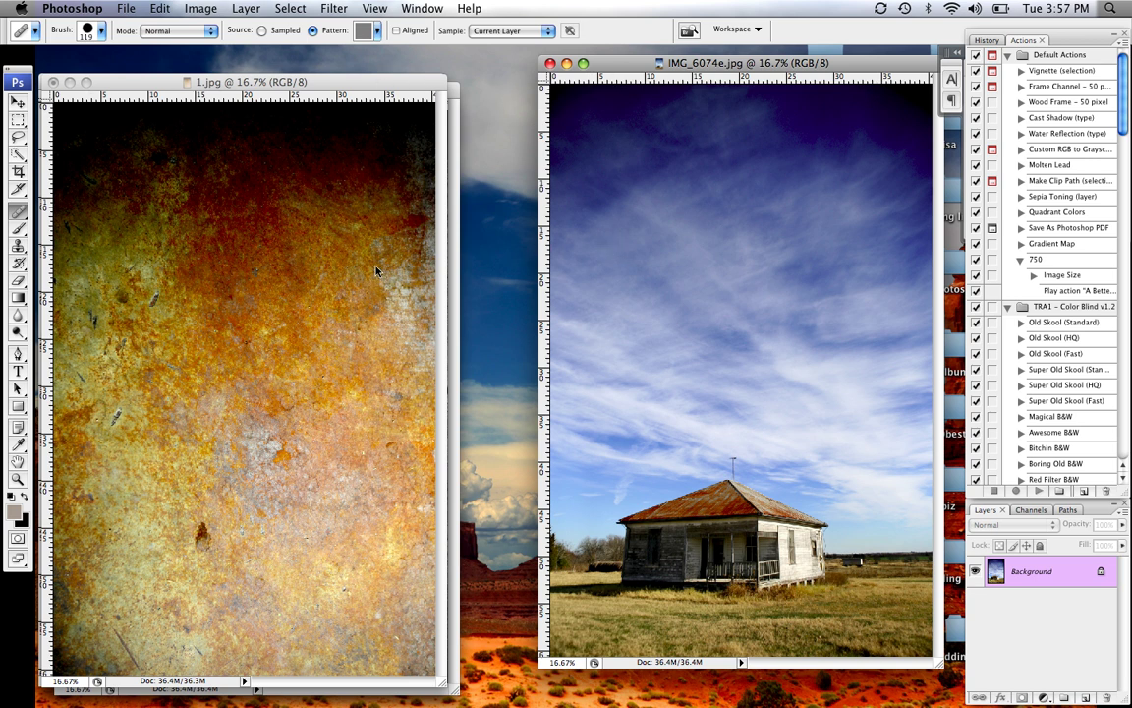
# Drag the rust texture 1.jpg into IMG_6074e as a new Layer 1
pyautogui.moveTo(370, 91); pyautogui.dragTo(409, 87)
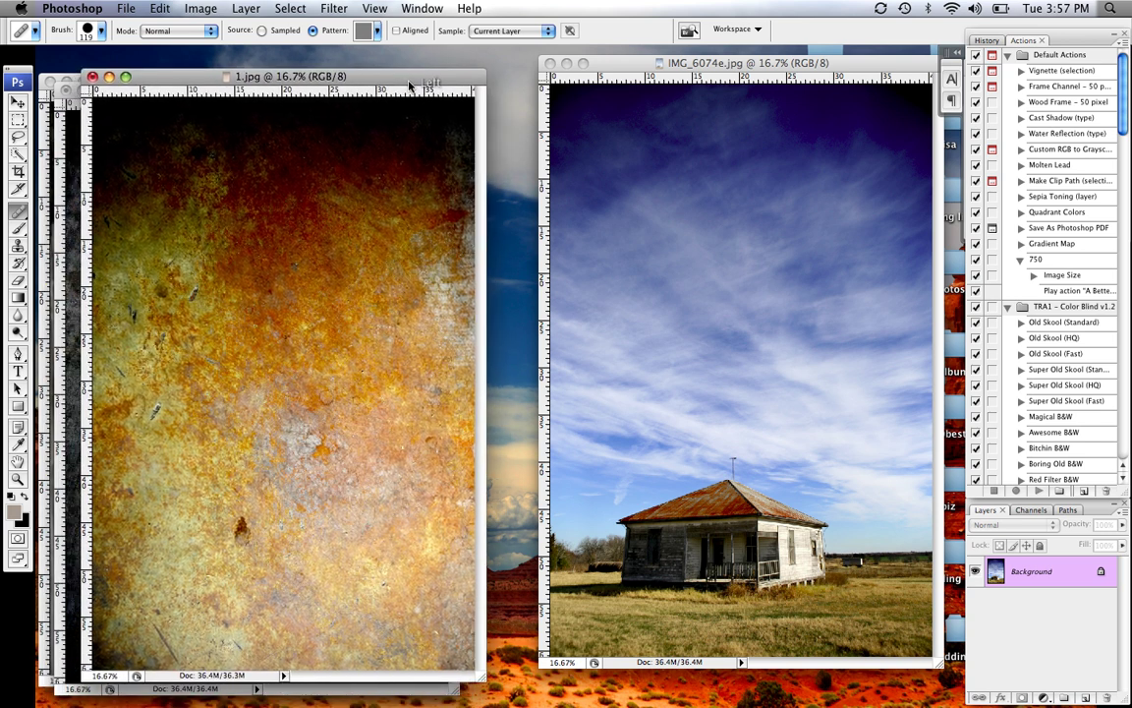
pyautogui.click(17, 102)
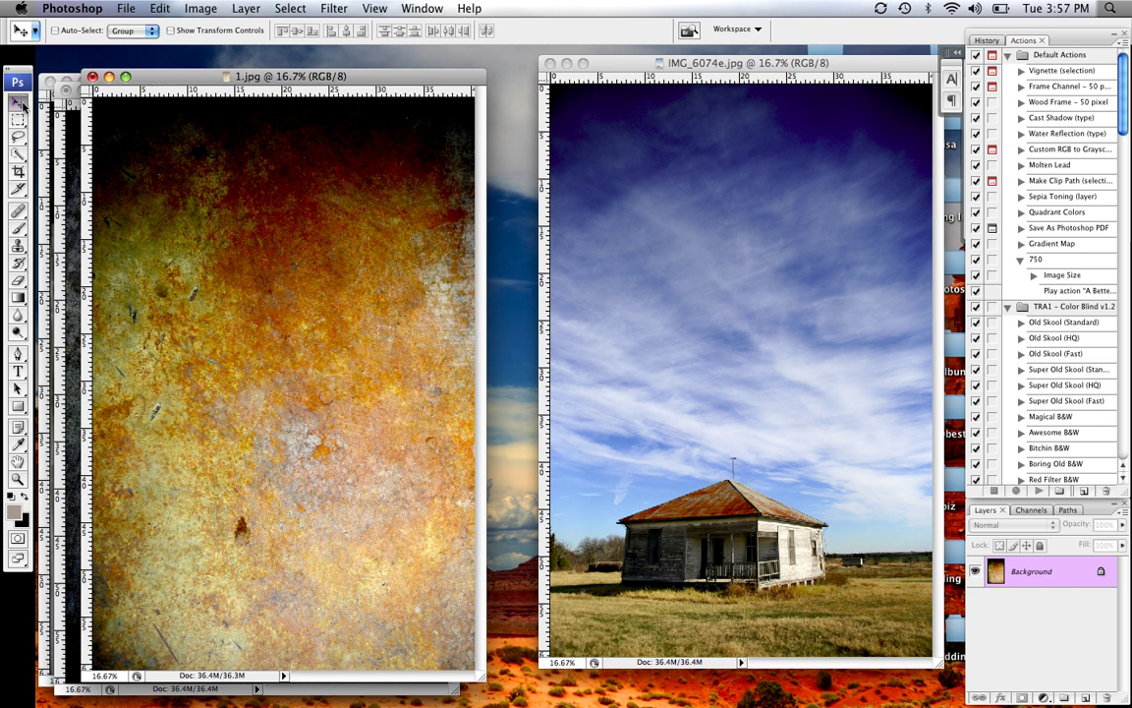
pyautogui.moveTo(378, 213)
pyautogui.mouseDown()
pyautogui.moveTo(821, 252)
pyautogui.moveTo(807, 236)
pyautogui.mouseUp()
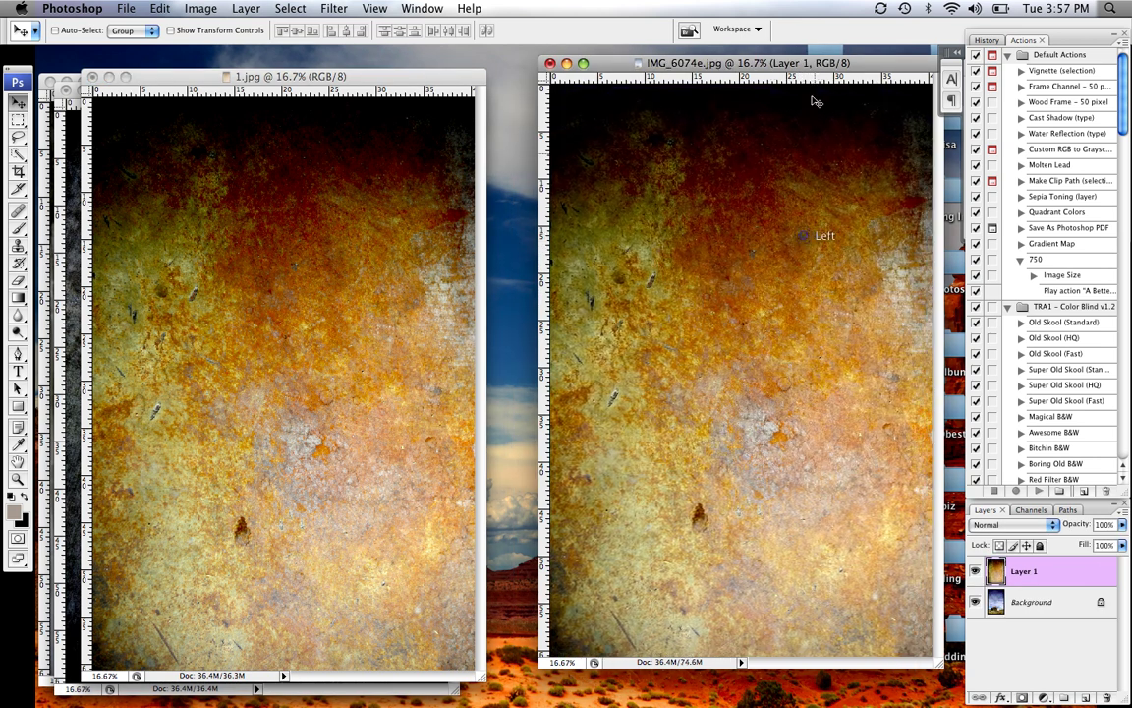
# Enlarge the IMG_6074e window and fade Layer 1 to 44% opacity
pyautogui.moveTo(728, 63); pyautogui.dragTo(688, 58)
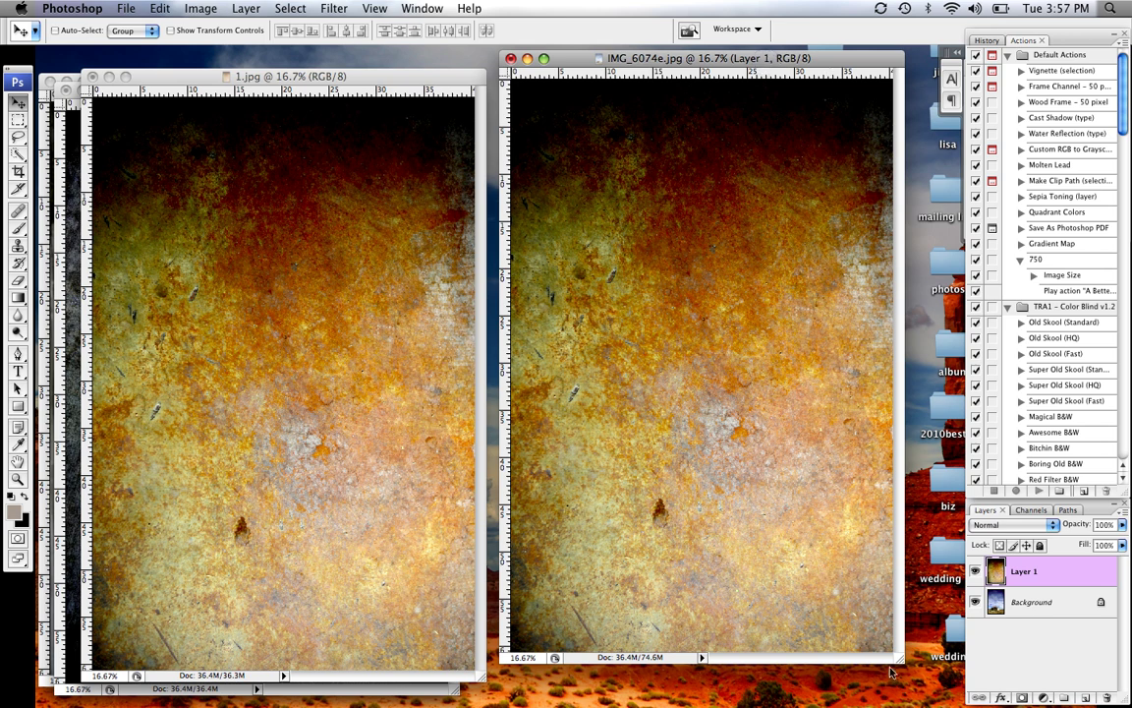
pyautogui.moveTo(897, 660); pyautogui.dragTo(940, 702)
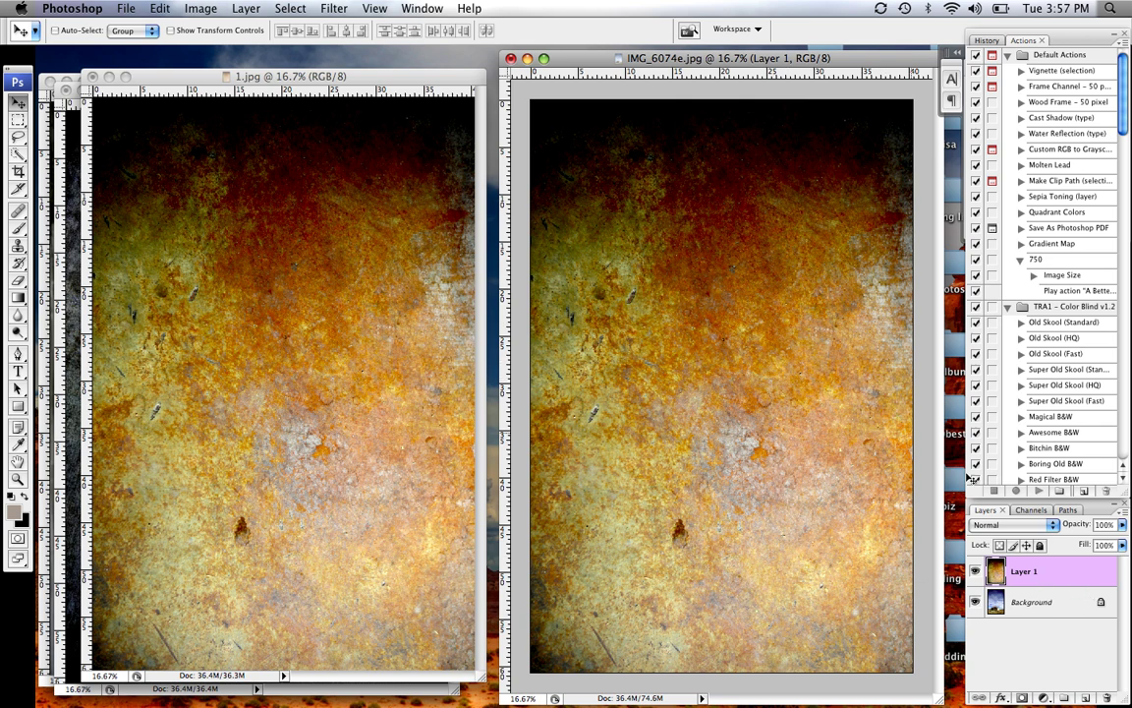
pyautogui.moveTo(1122, 528); pyautogui.dragTo(1076, 548)
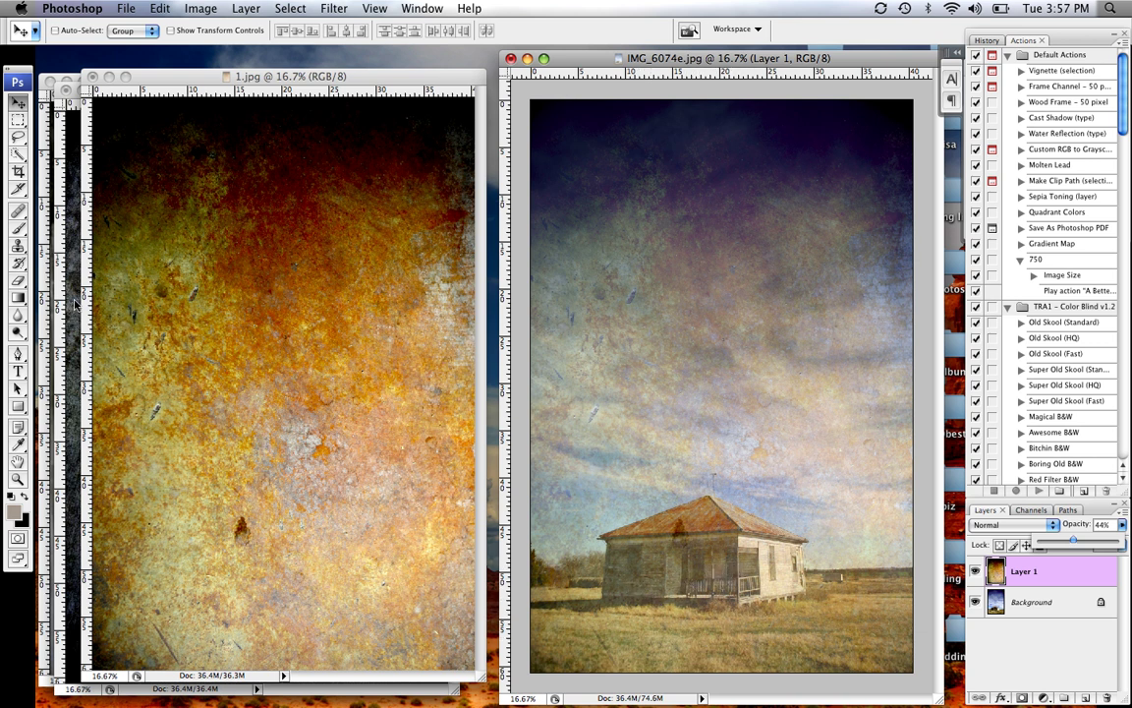
# Erase Layer 1's rust texture from the house and grass, then minimize 1.jpg
pyautogui.click(18, 280)
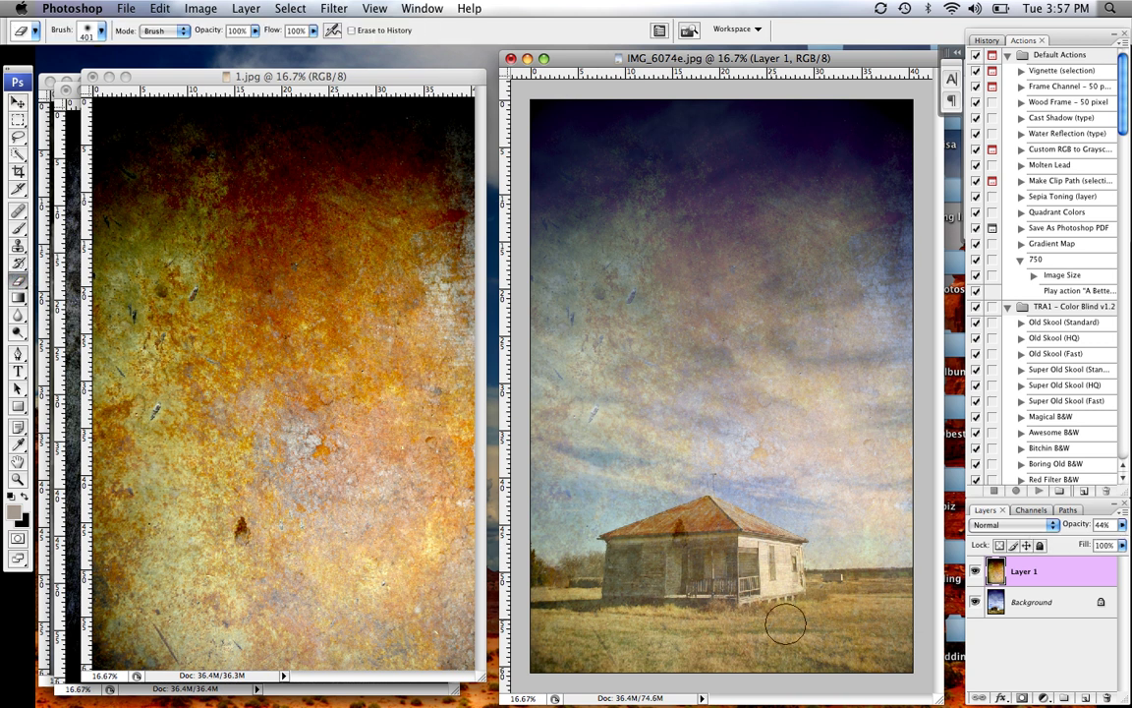
pyautogui.moveTo(792, 641)
pyautogui.mouseDown()
pyautogui.moveTo(603, 644)
pyautogui.moveTo(849, 642)
pyautogui.moveTo(569, 648)
pyautogui.moveTo(541, 627)
pyautogui.moveTo(544, 641)
pyautogui.moveTo(545, 585)
pyautogui.moveTo(623, 576)
pyautogui.moveTo(641, 550)
pyautogui.moveTo(707, 520)
pyautogui.moveTo(622, 556)
pyautogui.moveTo(710, 544)
pyautogui.moveTo(644, 609)
pyautogui.moveTo(760, 552)
pyautogui.moveTo(716, 520)
pyautogui.moveTo(773, 563)
pyautogui.moveTo(779, 592)
pyautogui.moveTo(933, 592)
pyautogui.moveTo(801, 613)
pyautogui.moveTo(883, 635)
pyautogui.moveTo(757, 648)
pyautogui.moveTo(824, 660)
pyautogui.moveTo(922, 658)
pyautogui.moveTo(763, 646)
pyautogui.moveTo(763, 637)
pyautogui.moveTo(796, 643)
pyautogui.moveTo(600, 644)
pyautogui.moveTo(586, 597)
pyautogui.moveTo(685, 601)
pyautogui.moveTo(596, 621)
pyautogui.moveTo(534, 595)
pyautogui.moveTo(626, 582)
pyautogui.moveTo(613, 577)
pyautogui.moveTo(602, 615)
pyautogui.moveTo(824, 634)
pyautogui.moveTo(708, 679)
pyautogui.moveTo(809, 677)
pyautogui.mouseUp()
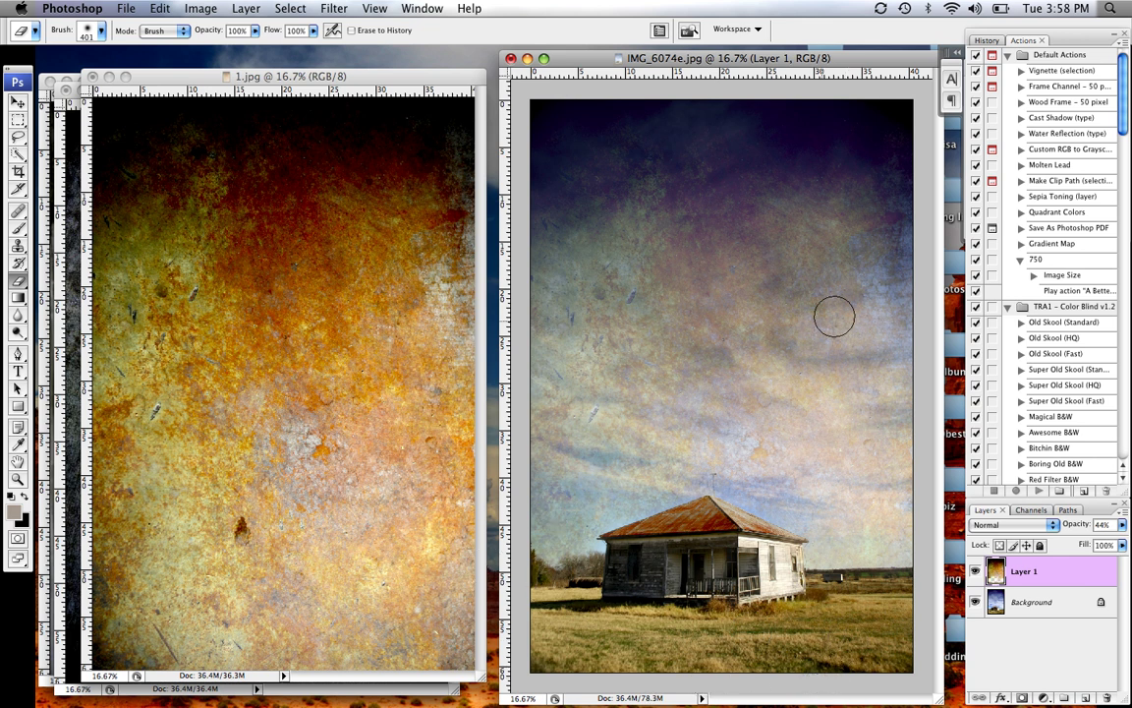
pyautogui.click(110, 75)
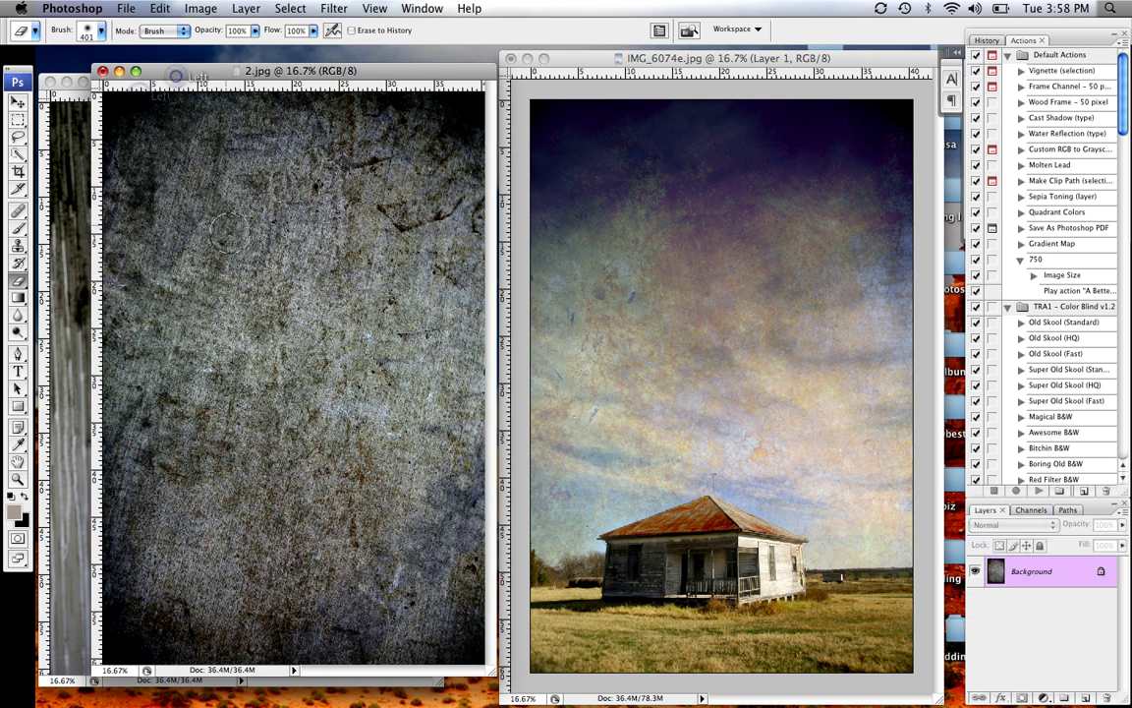
# Drag the grey texture 2.jpg into IMG_6074e as Layer 2, covering the photo
pyautogui.click(18, 102)
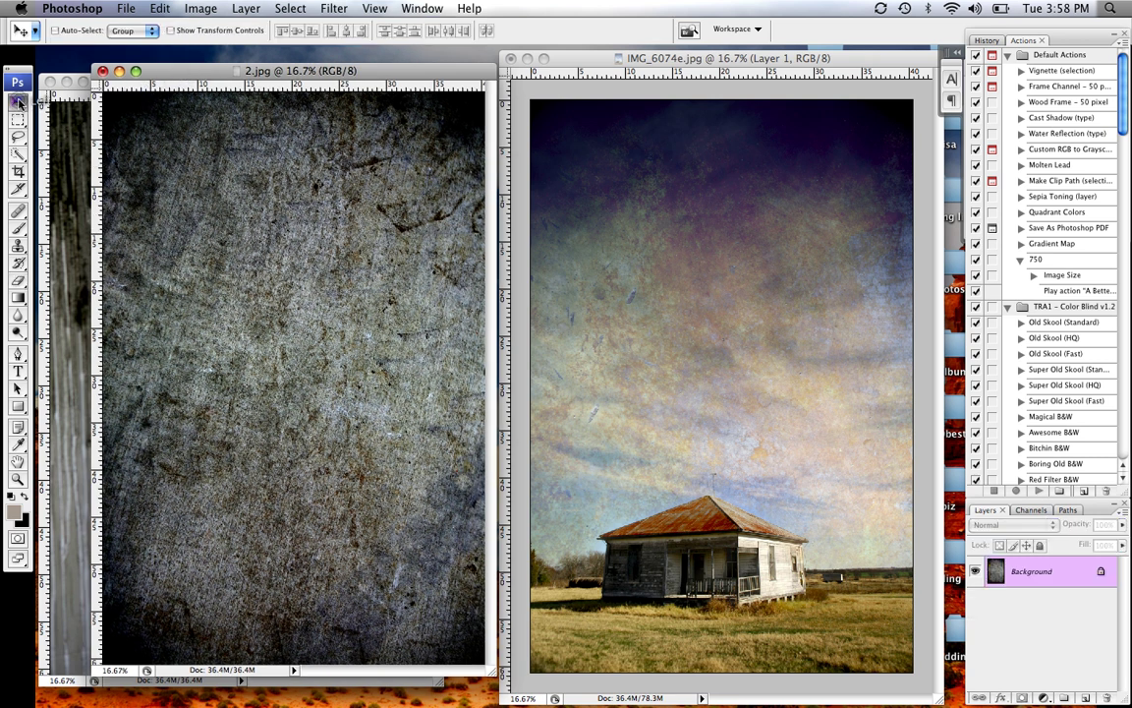
pyautogui.moveTo(379, 236); pyautogui.dragTo(732, 276)
pyautogui.moveTo(593, 416); pyautogui.dragTo(693, 346)
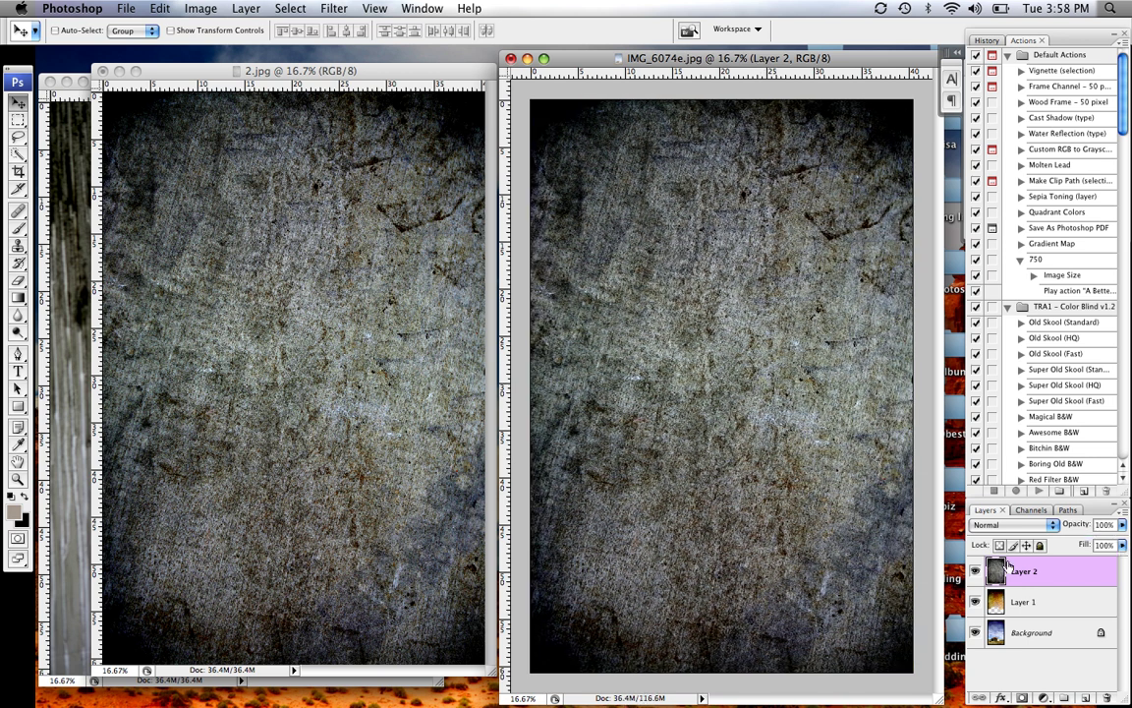
# Set Layer 2 to Soft Light, compare it hidden and shown, then close 2.jpg
pyautogui.click(1052, 528)
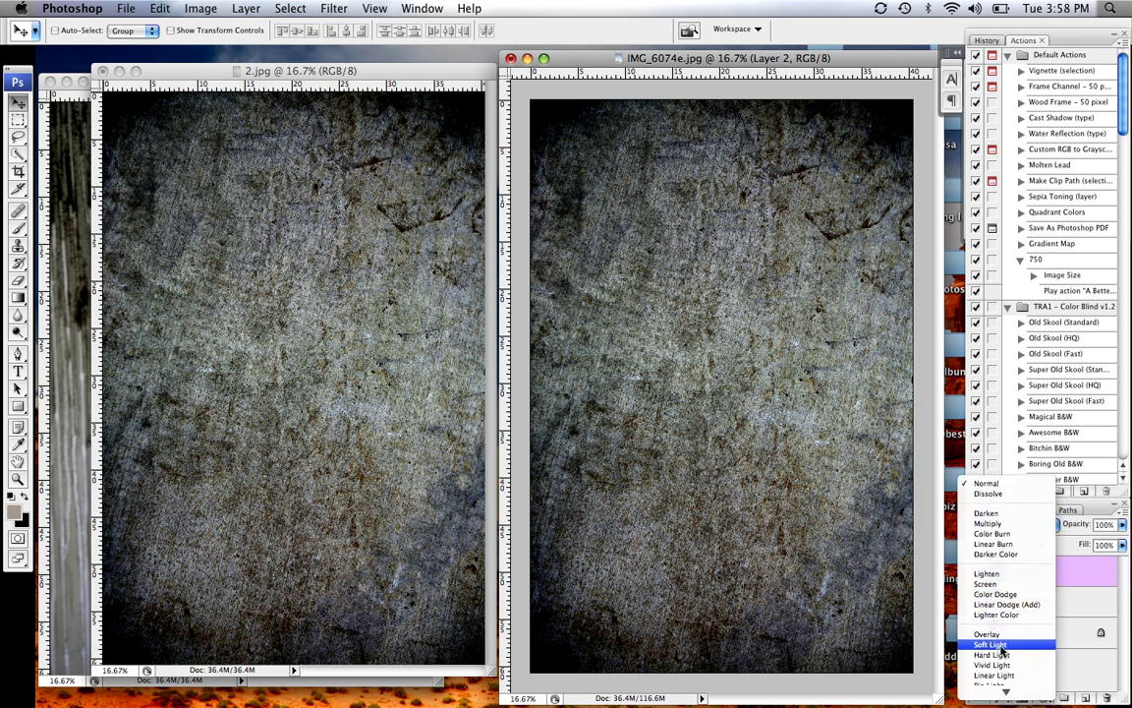
pyautogui.click(1002, 646)
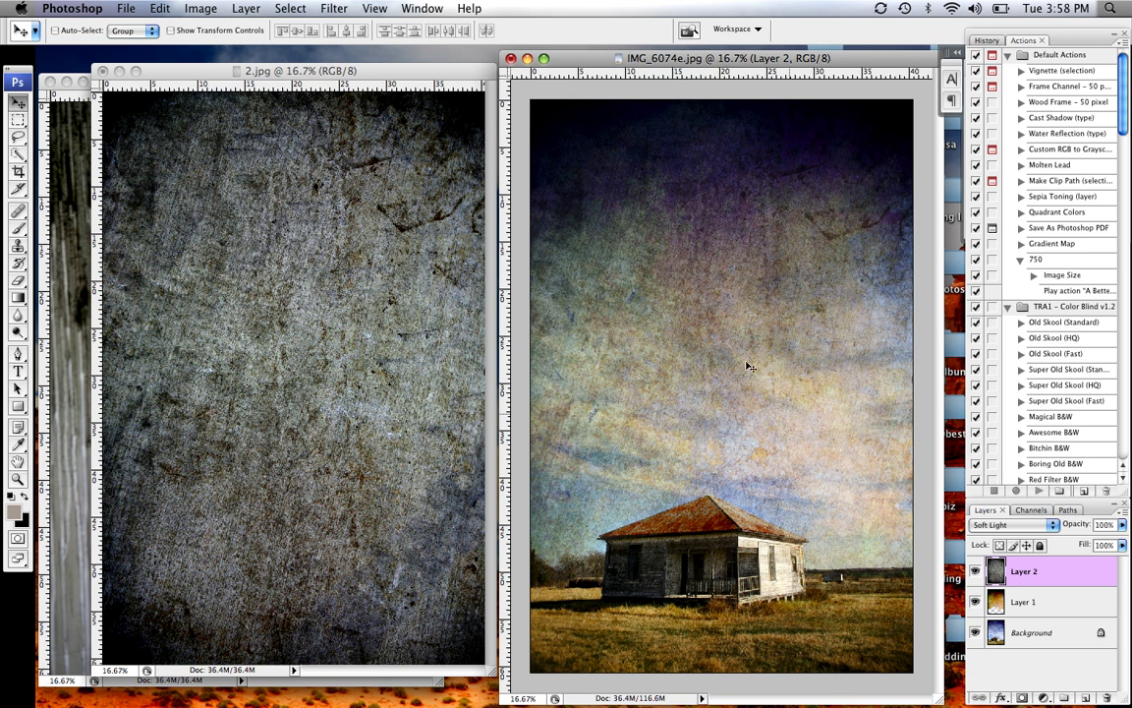
pyautogui.click(976, 574)
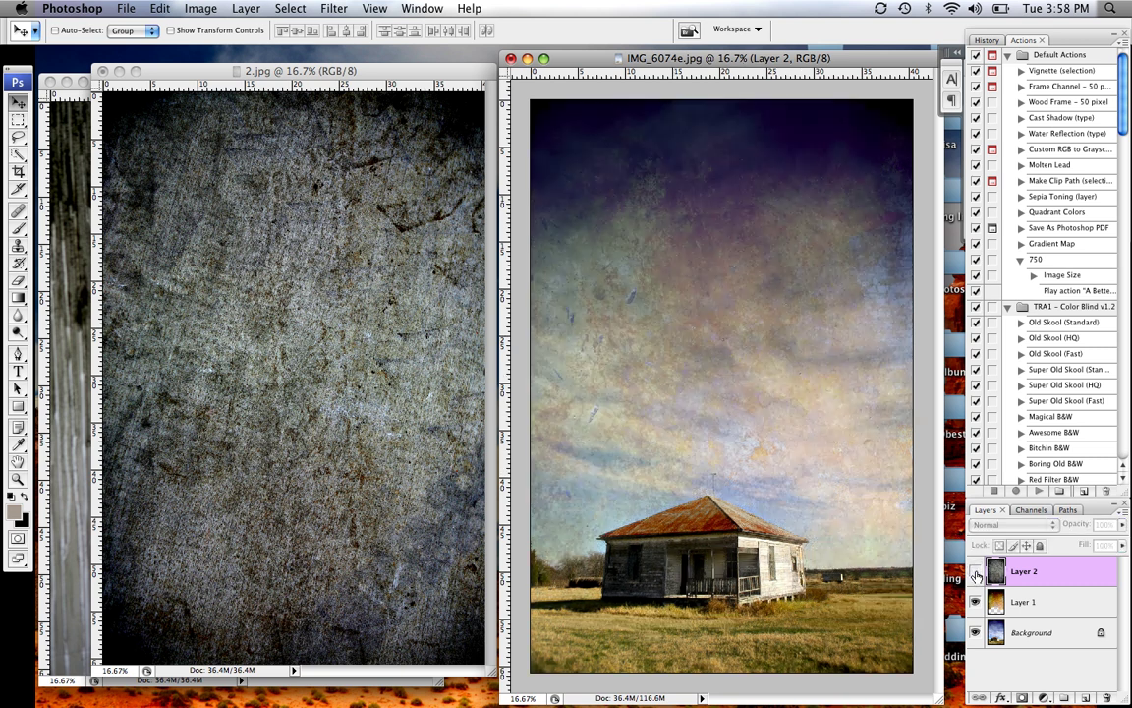
pyautogui.click(976, 574)
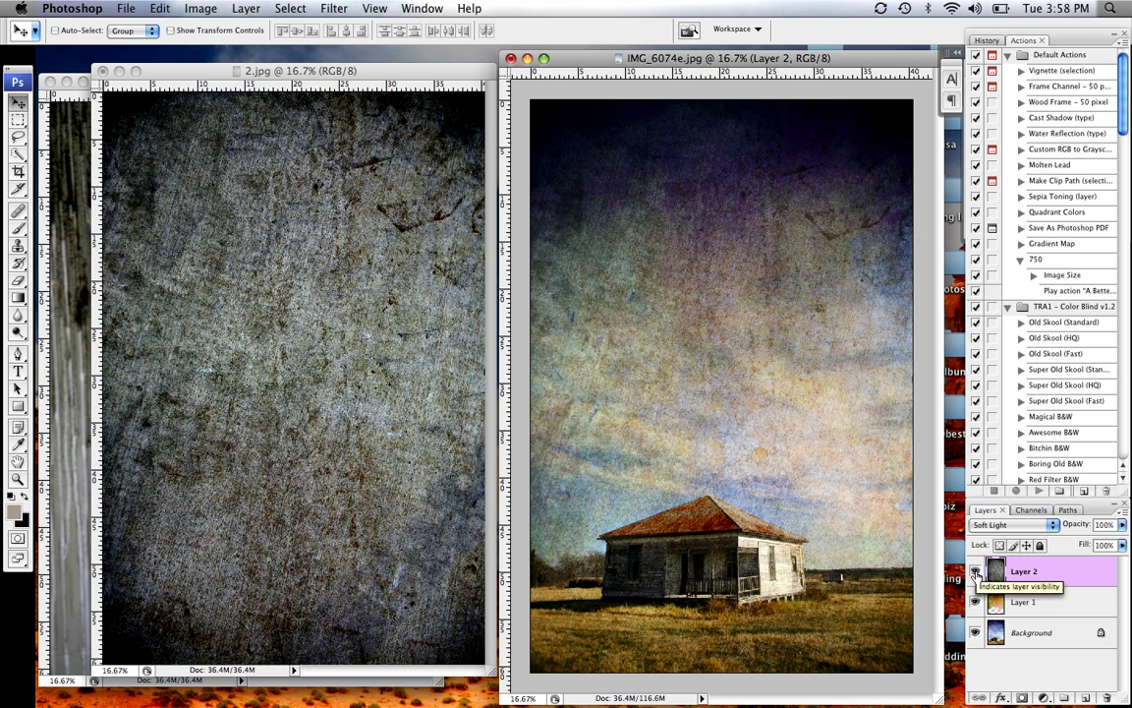
pyautogui.click(976, 574)
pyautogui.click(976, 574)
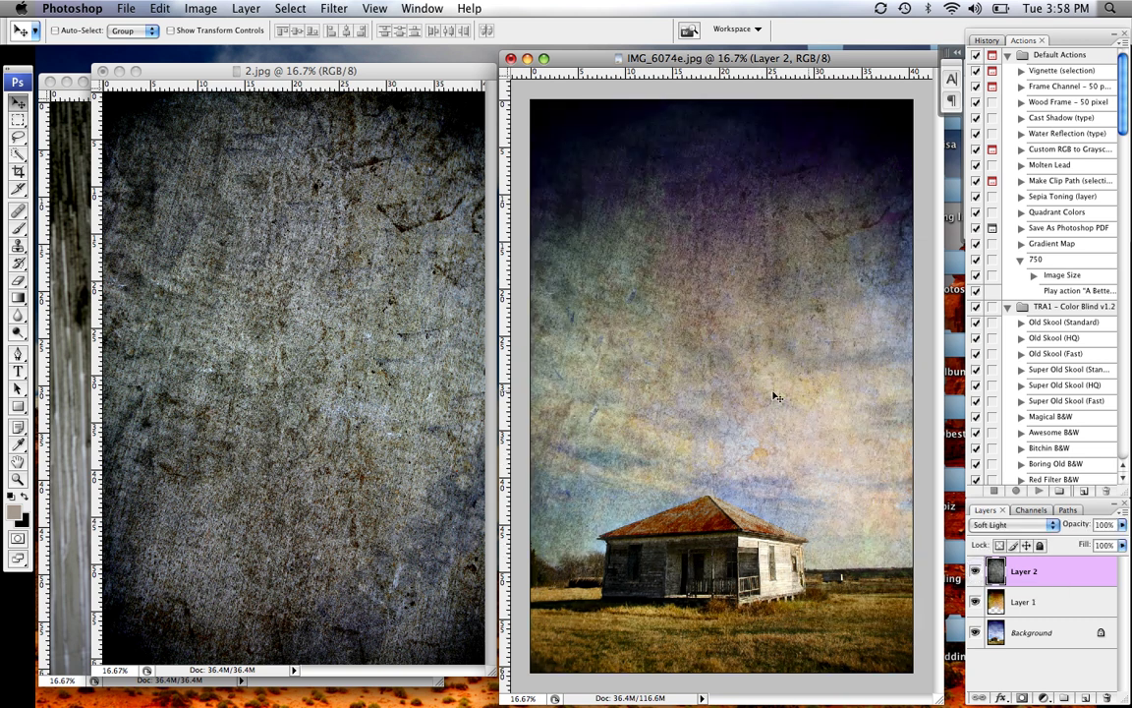
pyautogui.click(117, 73)
# Select the dark drip streaks in 3.4.jpg with Color Range and drag them onto IMG_6074e as Layer 3
pyautogui.moveTo(141, 84); pyautogui.dragTo(203, 64)
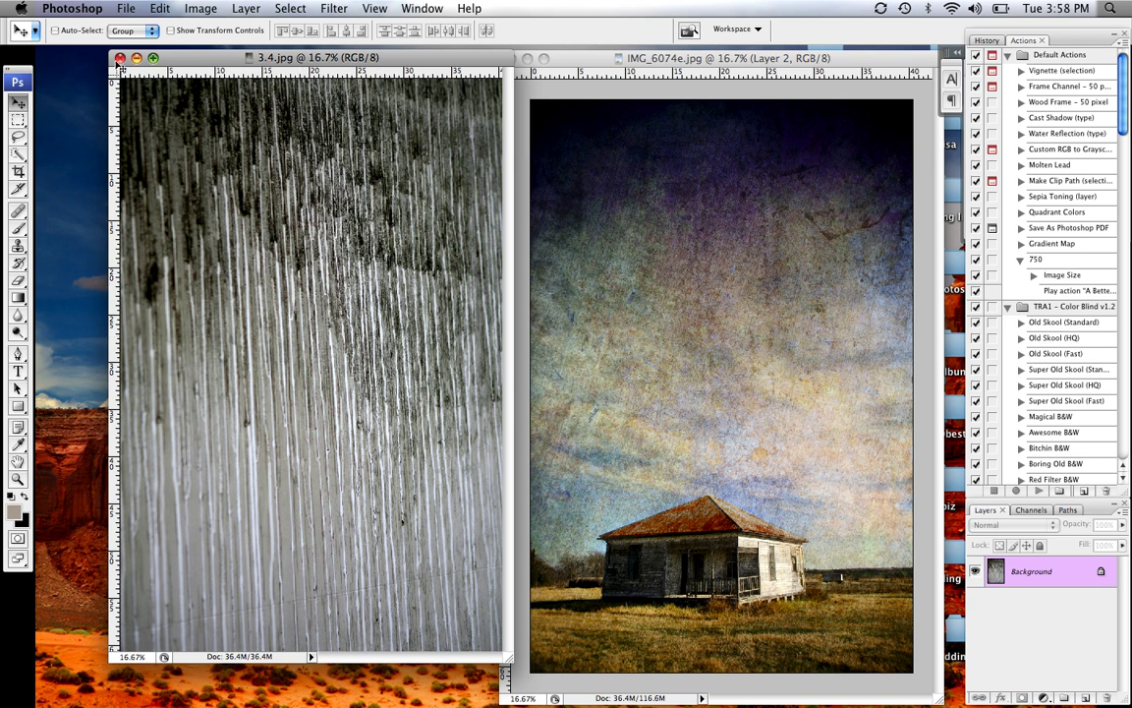
pyautogui.click(292, 12)
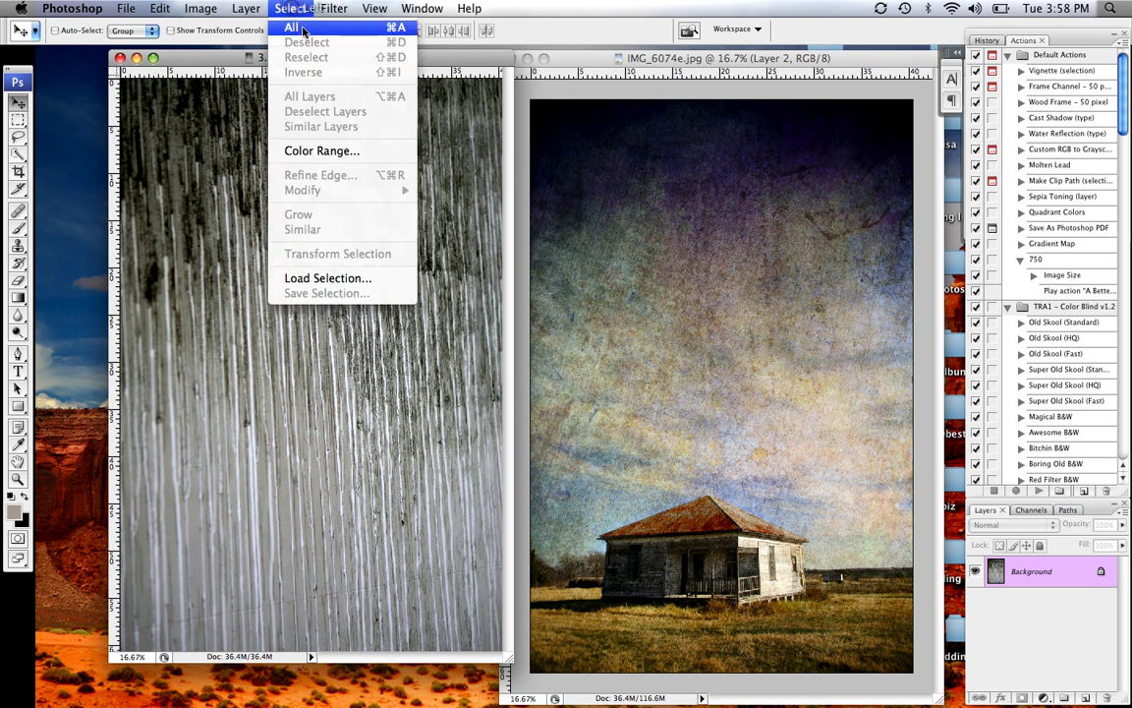
pyautogui.click(298, 149)
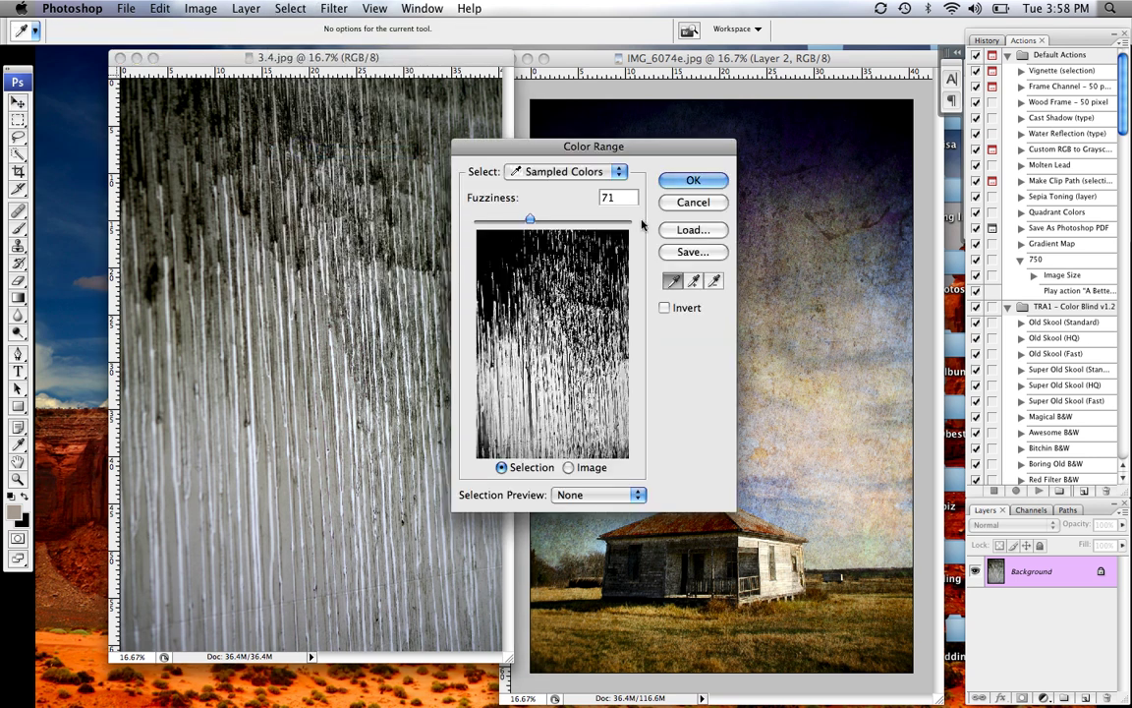
pyautogui.click(258, 139)
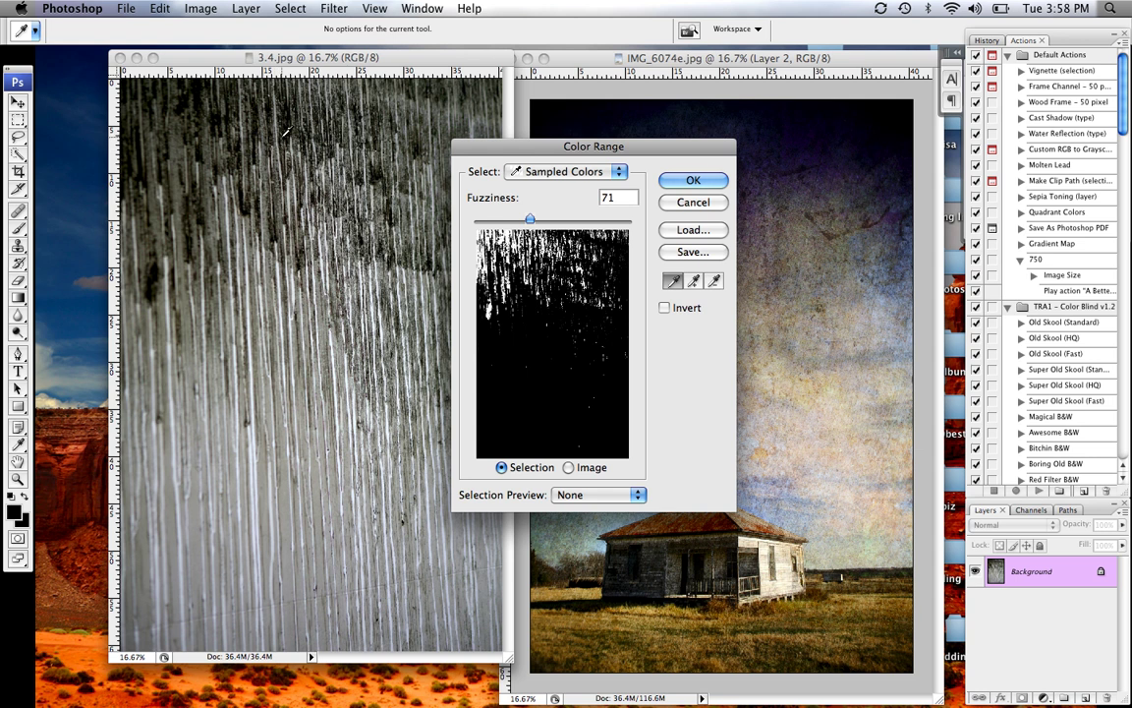
pyautogui.click(283, 132)
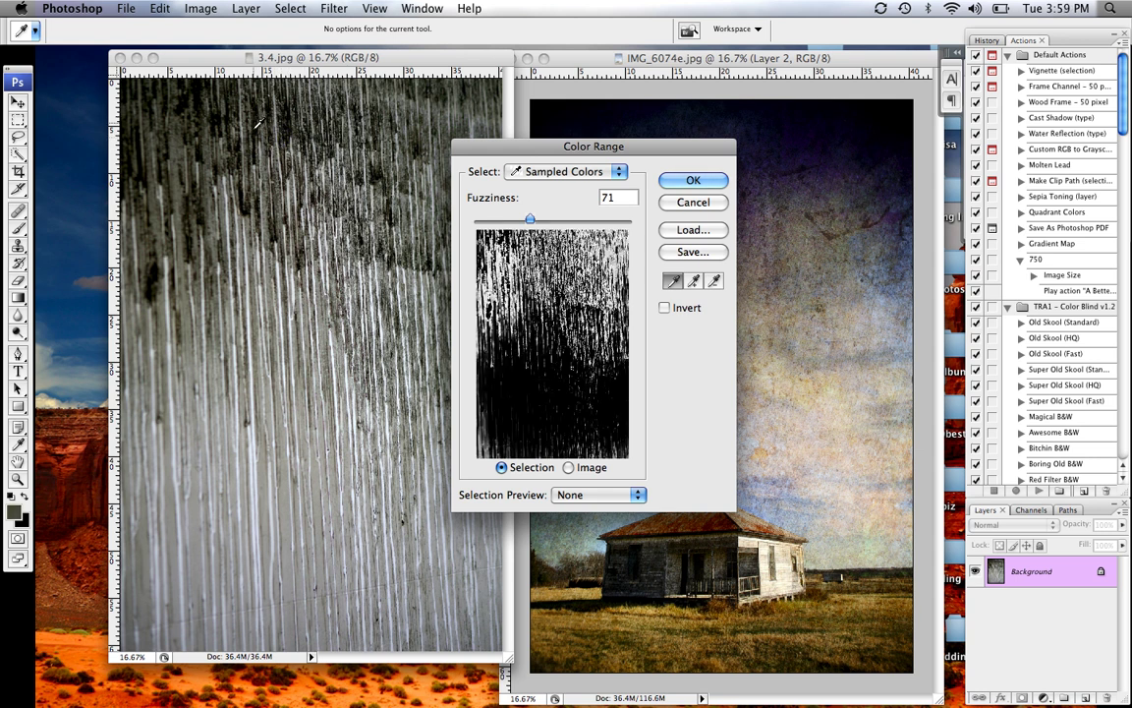
pyautogui.click(234, 110)
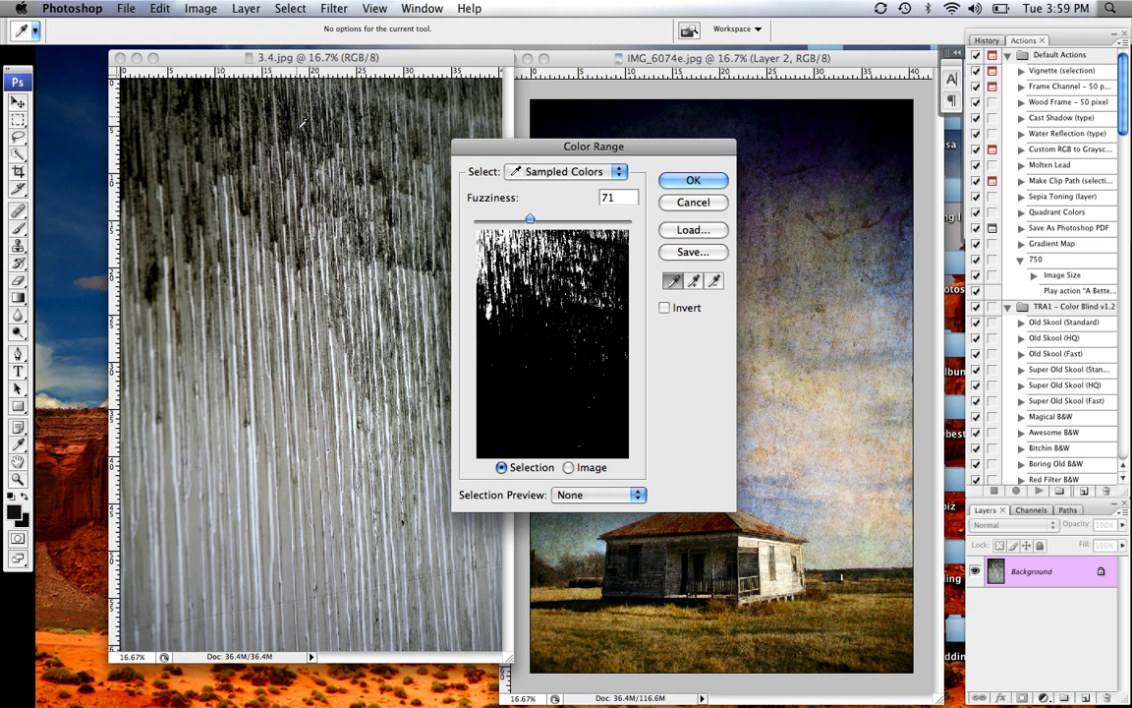
pyautogui.click(693, 181)
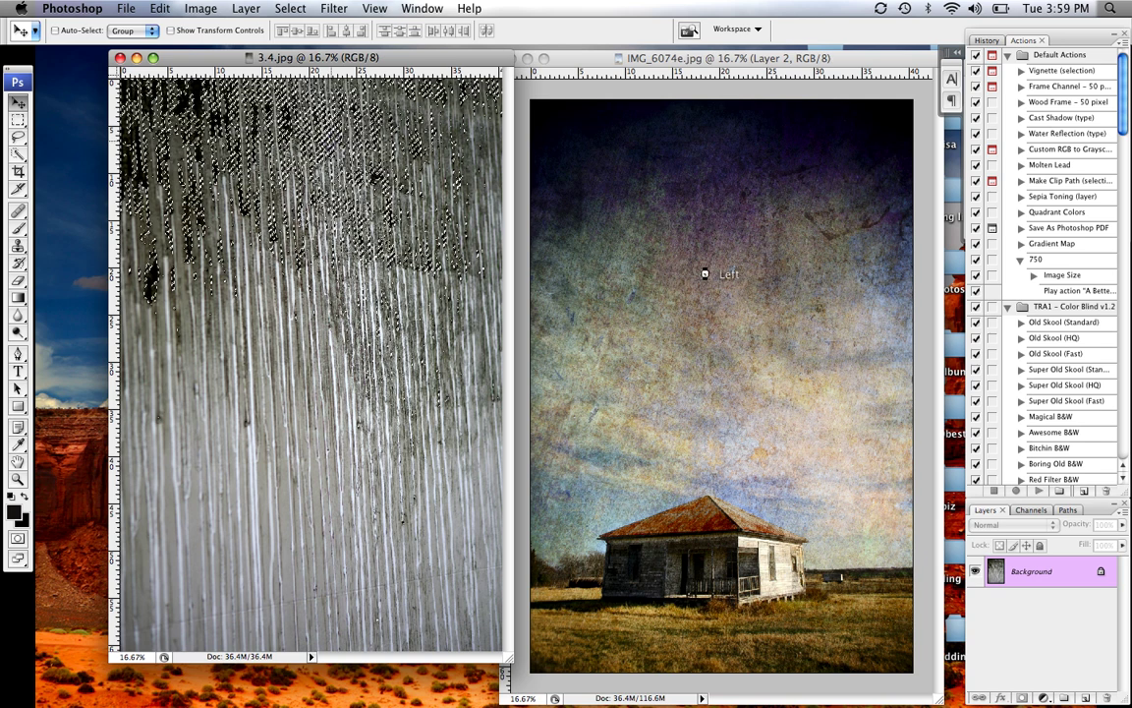
pyautogui.moveTo(672, 285); pyautogui.dragTo(737, 196)
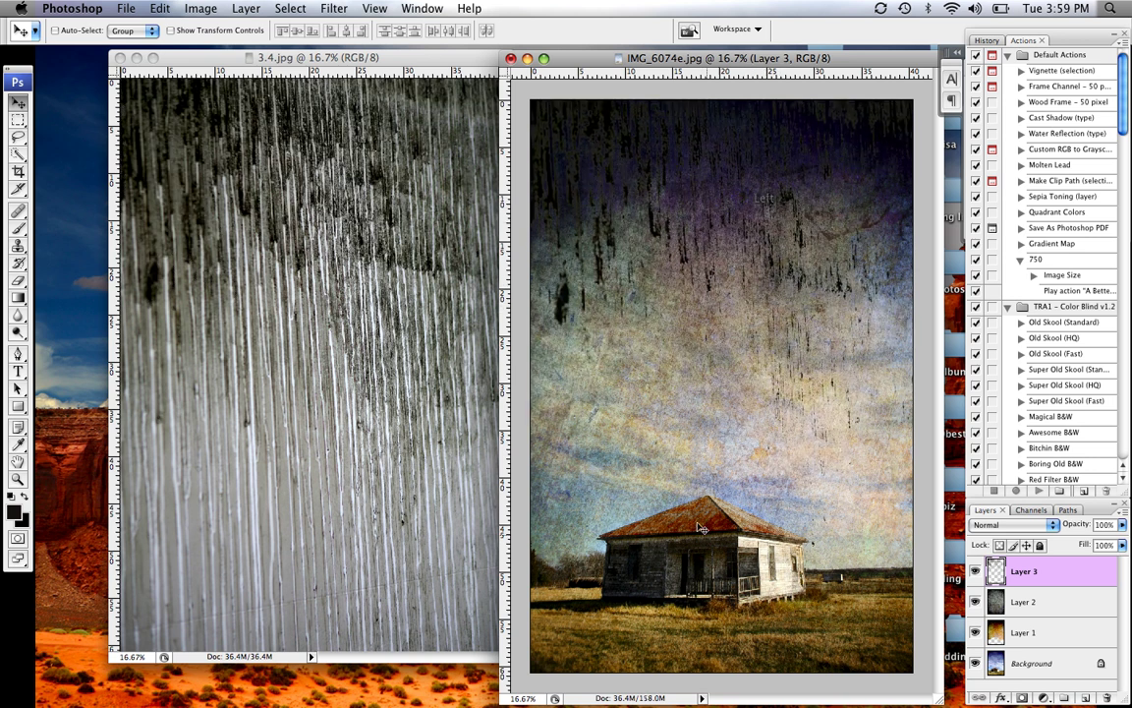
# Bring 3.4.jpg forward and clear its existing selection
pyautogui.click(300, 57)
pyautogui.hotkey('ctrl', 'alt', '`')
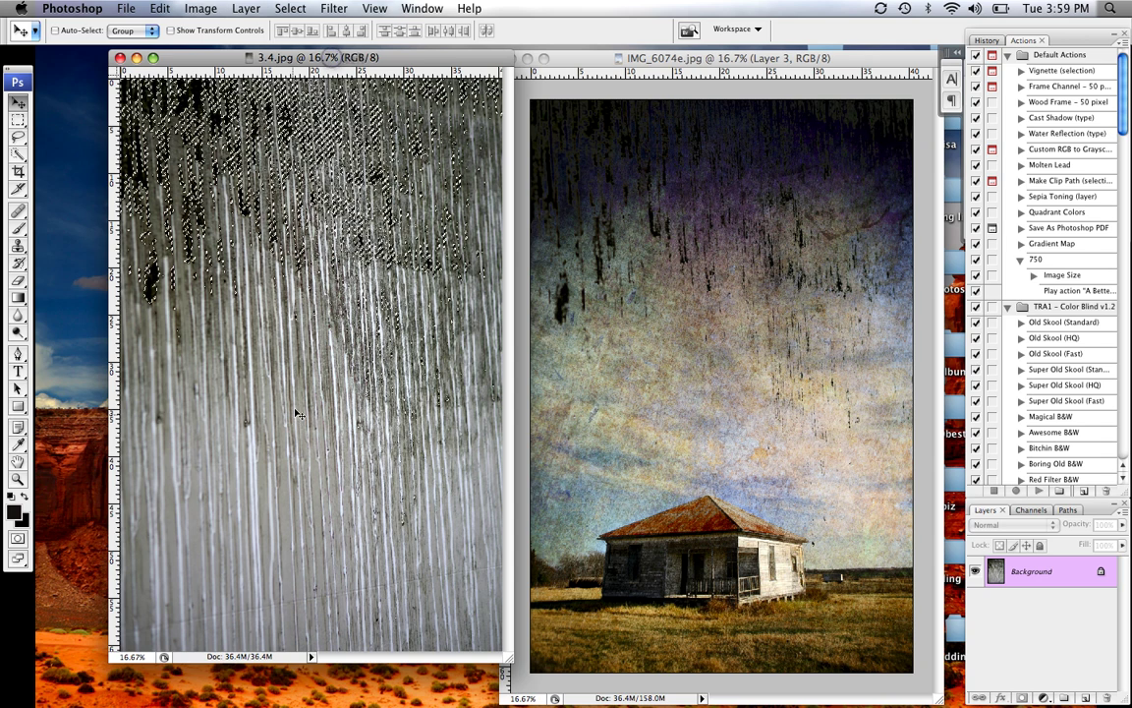
pyautogui.click(18, 119)
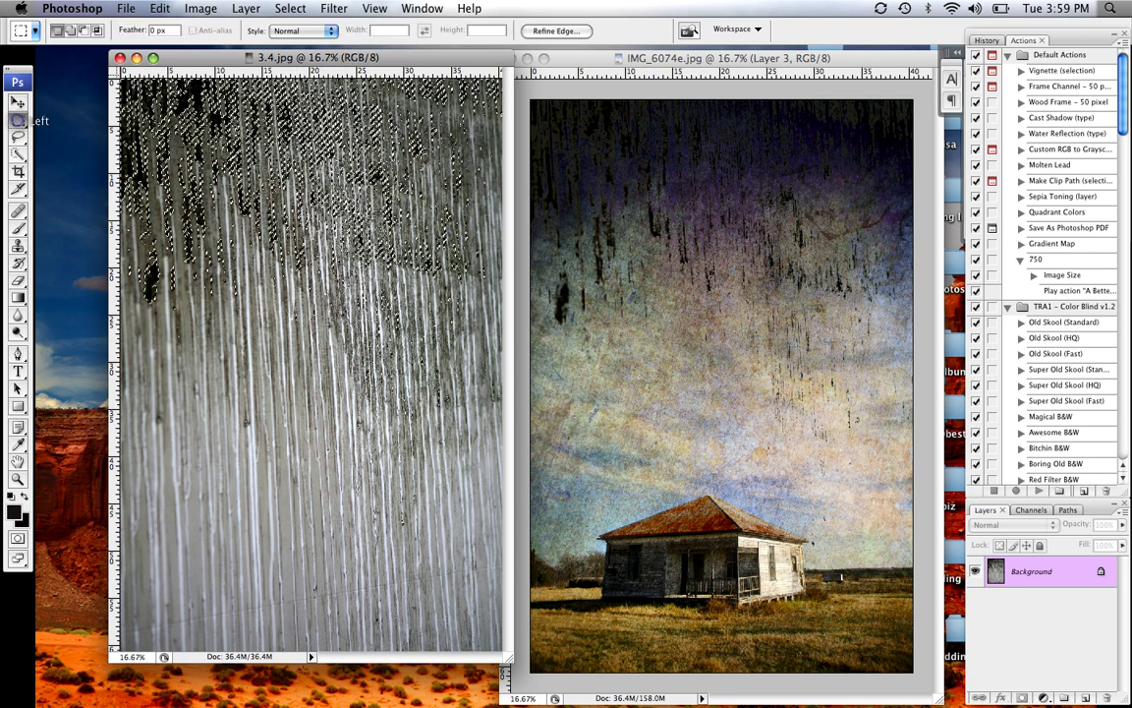
pyautogui.hotkey('ctrl', 'd')
pyautogui.click(17, 100)
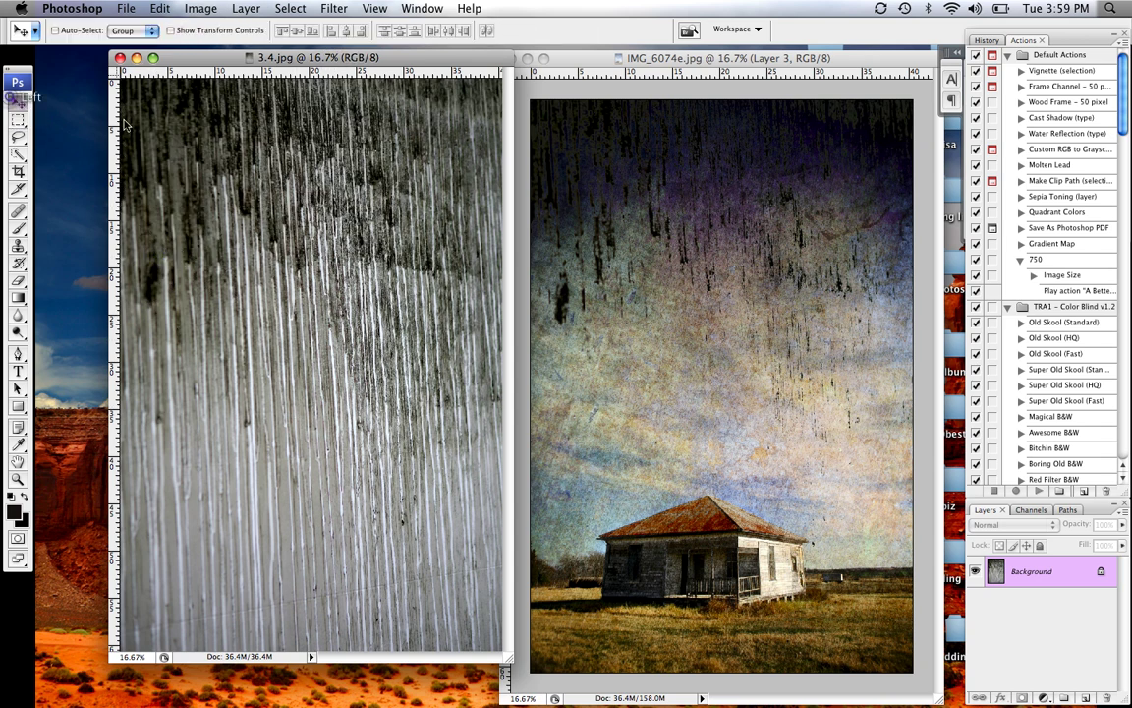
# Select the pale streaks with Color Range, sampling them and lowering Fuzziness
pyautogui.click(291, 8)
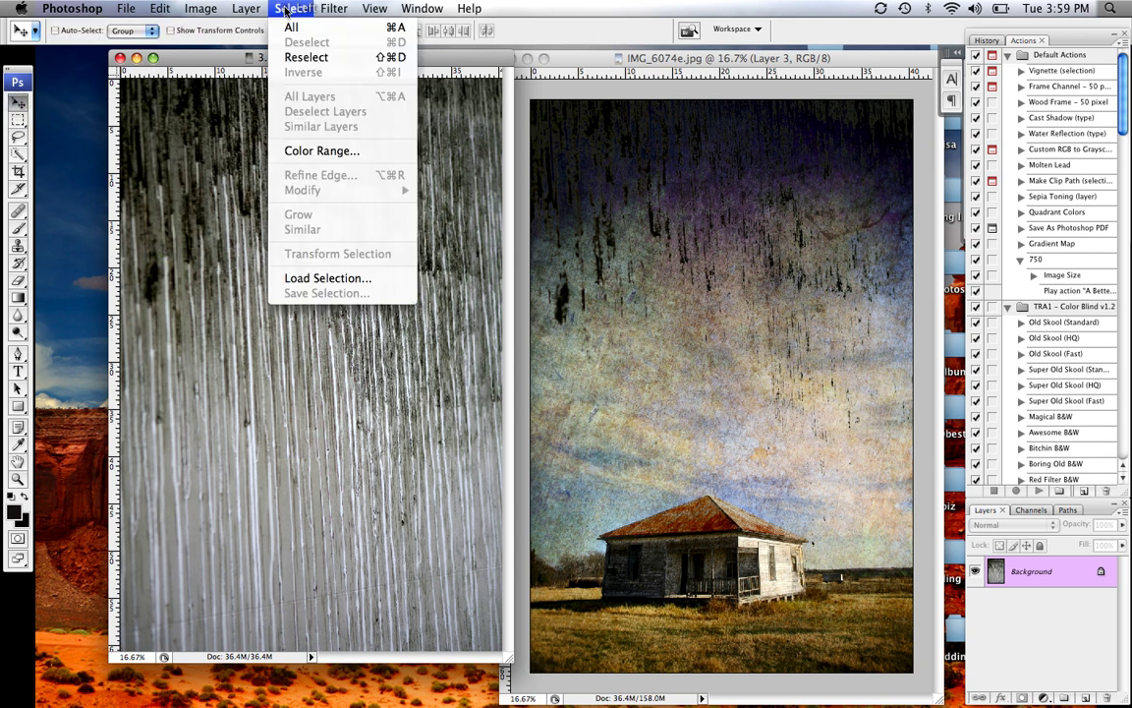
pyautogui.click(314, 152)
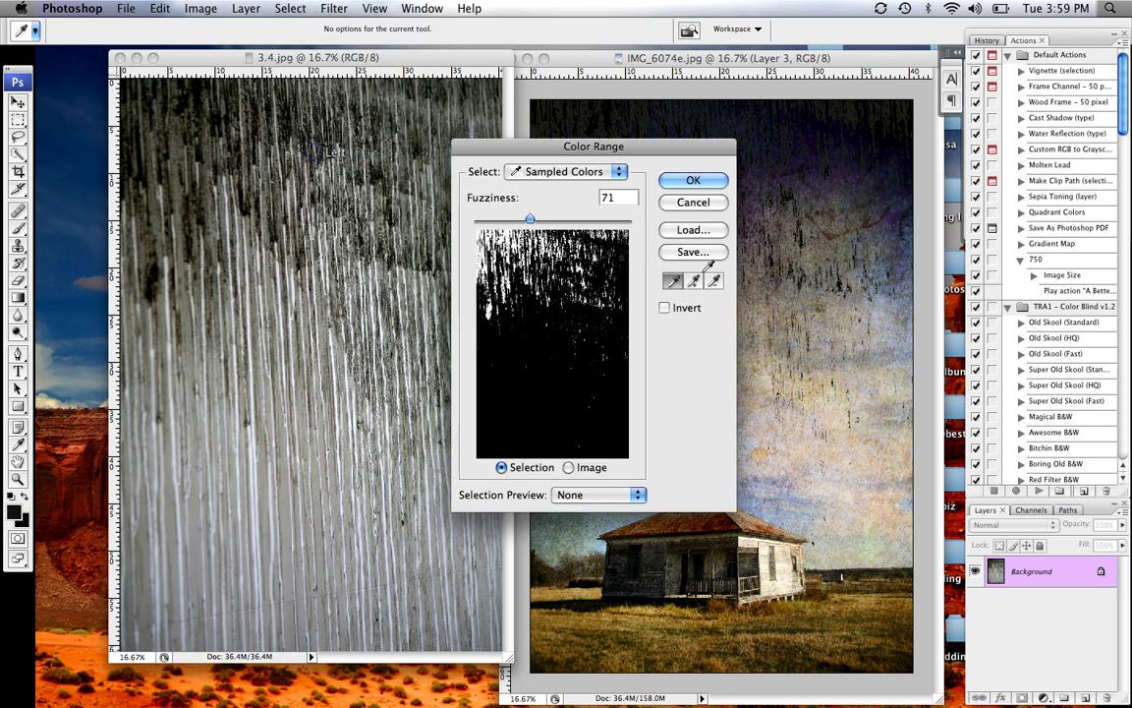
pyautogui.click(287, 313)
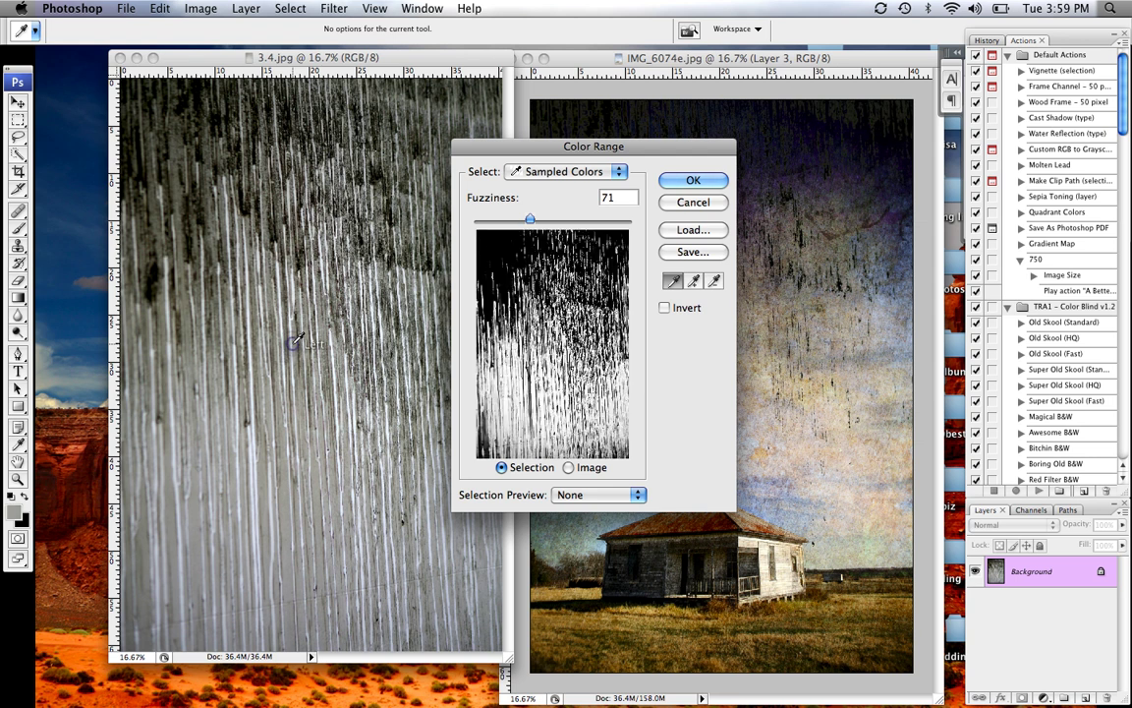
pyautogui.click(245, 344)
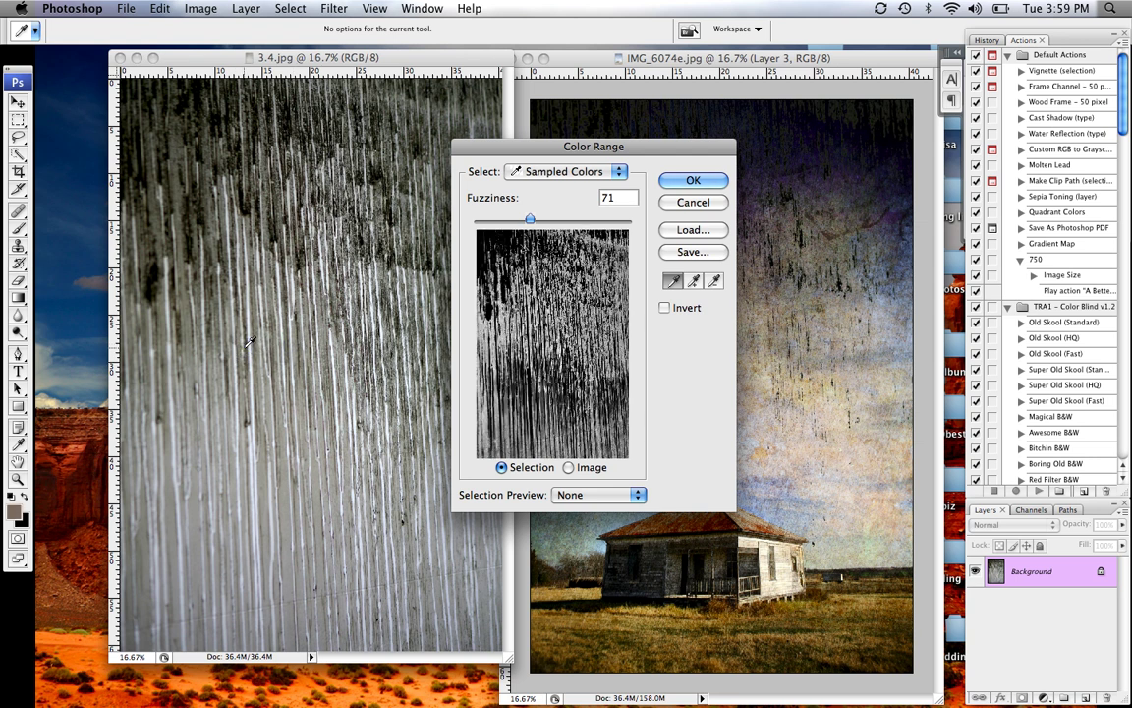
pyautogui.click(260, 351)
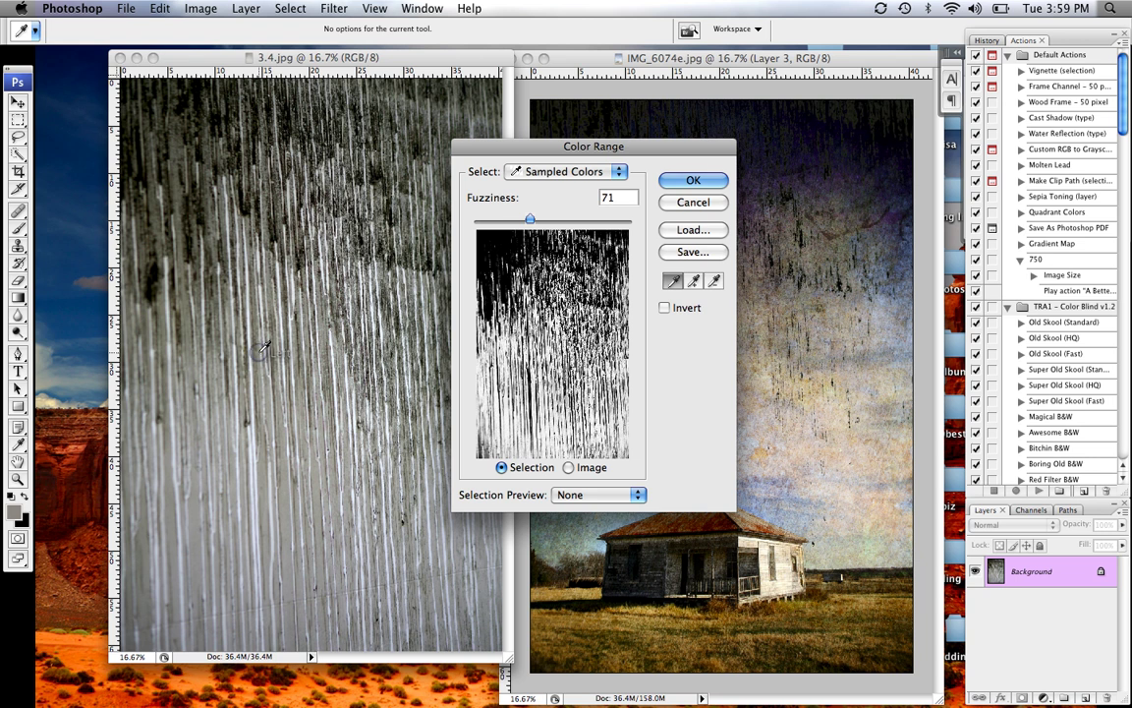
pyautogui.moveTo(529, 217); pyautogui.dragTo(501, 218)
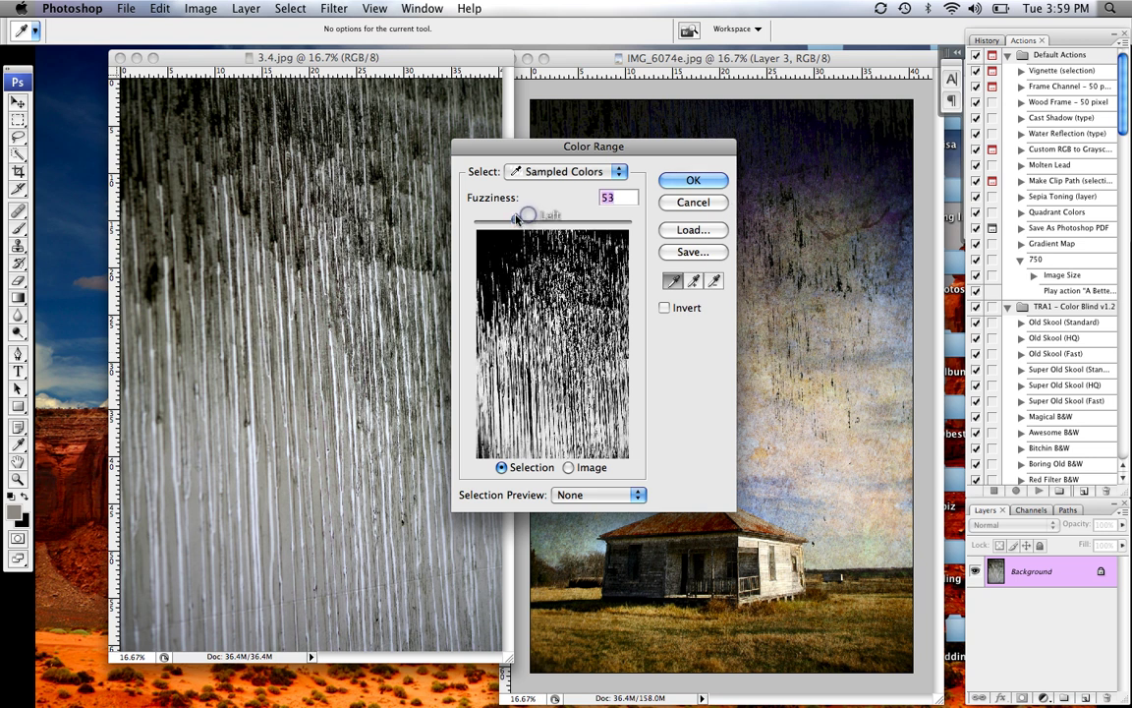
pyautogui.click(688, 180)
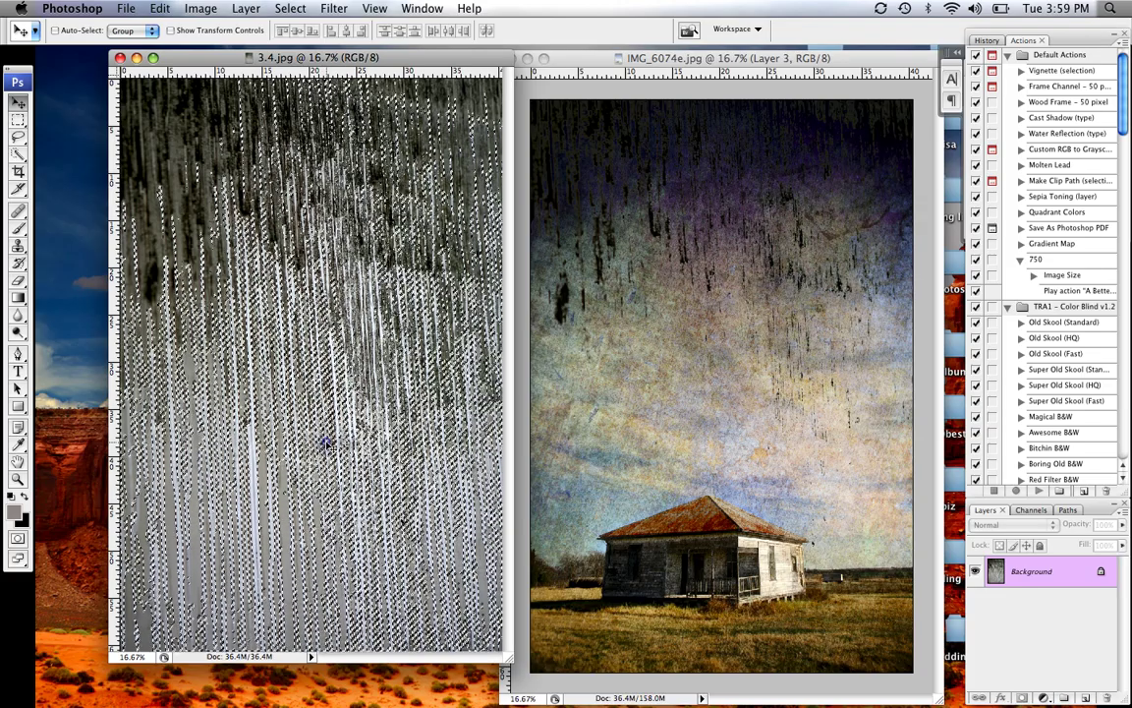
# Move the selected pale streaks into IMG_6074e as Layer 4
pyautogui.moveTo(327, 445); pyautogui.dragTo(746, 468)
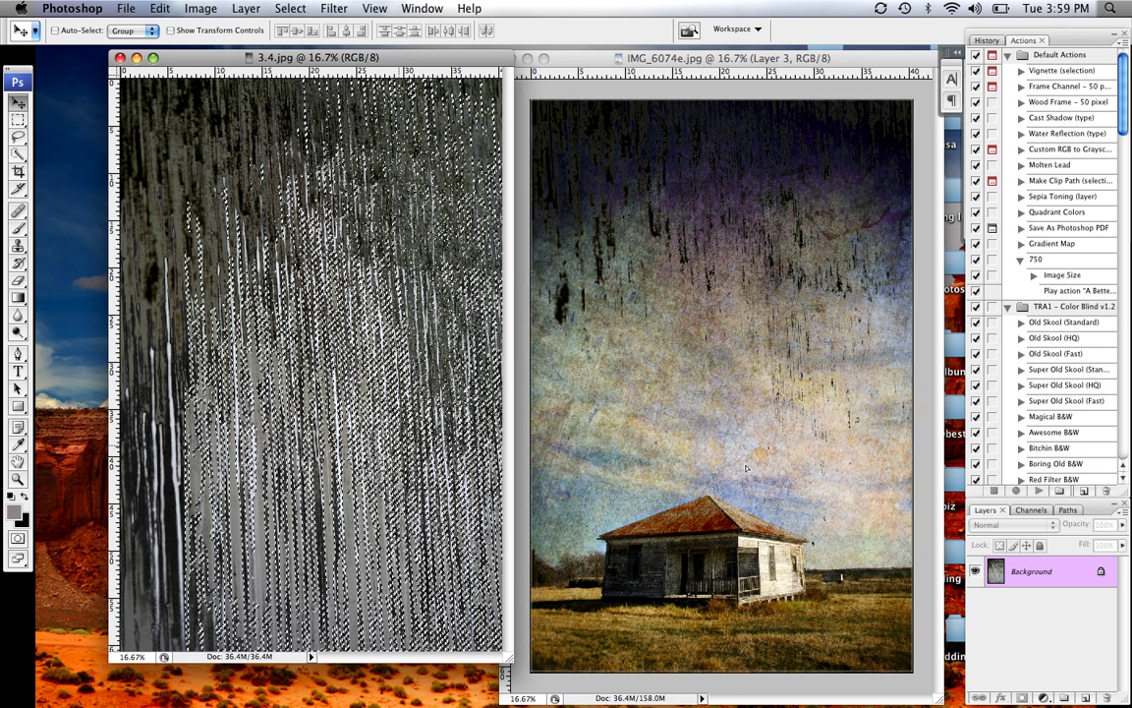
pyautogui.click(552, 504)
pyautogui.press('super+v')
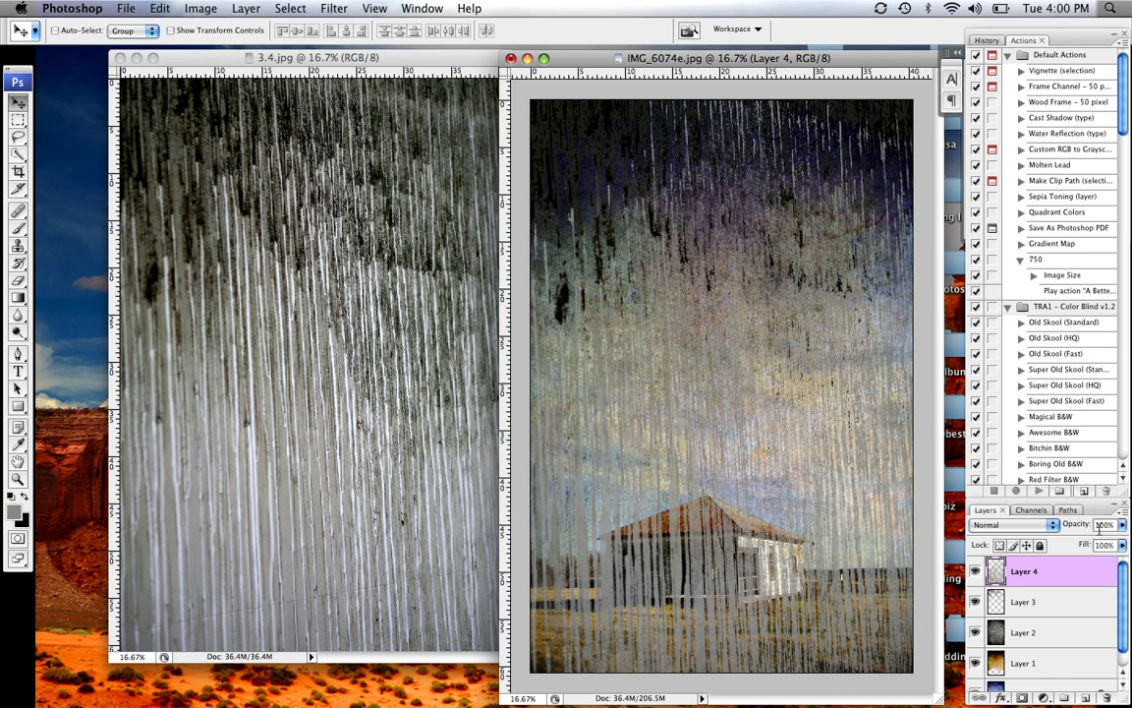
# Fade Layer 4 to 32% opacity and flatten the image
pyautogui.moveTo(1123, 529); pyautogui.dragTo(1069, 545)
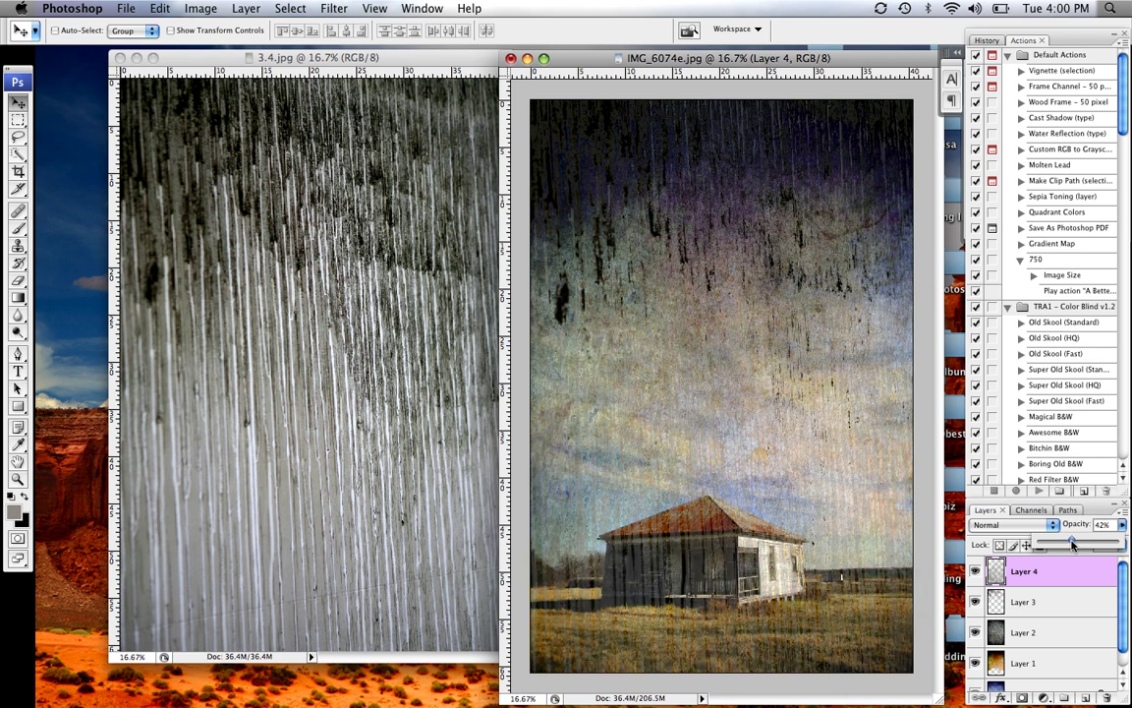
pyautogui.moveTo(1070, 543); pyautogui.dragTo(1061, 543)
pyautogui.click(210, 10)
pyautogui.moveTo(246, 8)
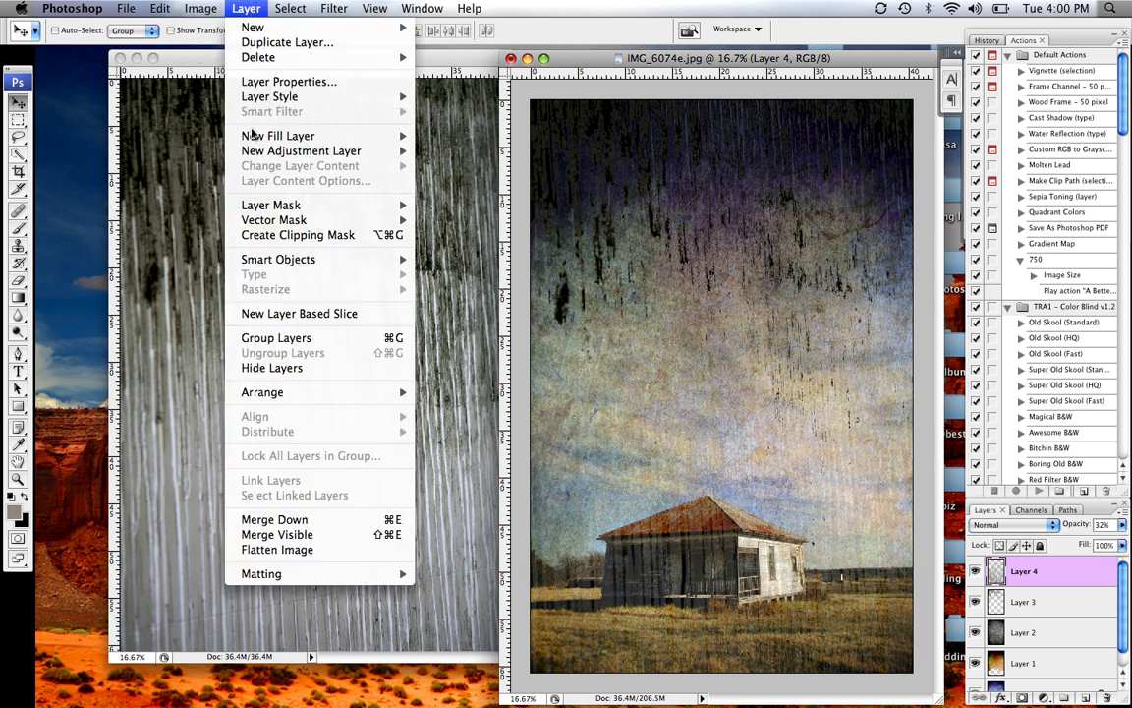
pyautogui.click(265, 554)
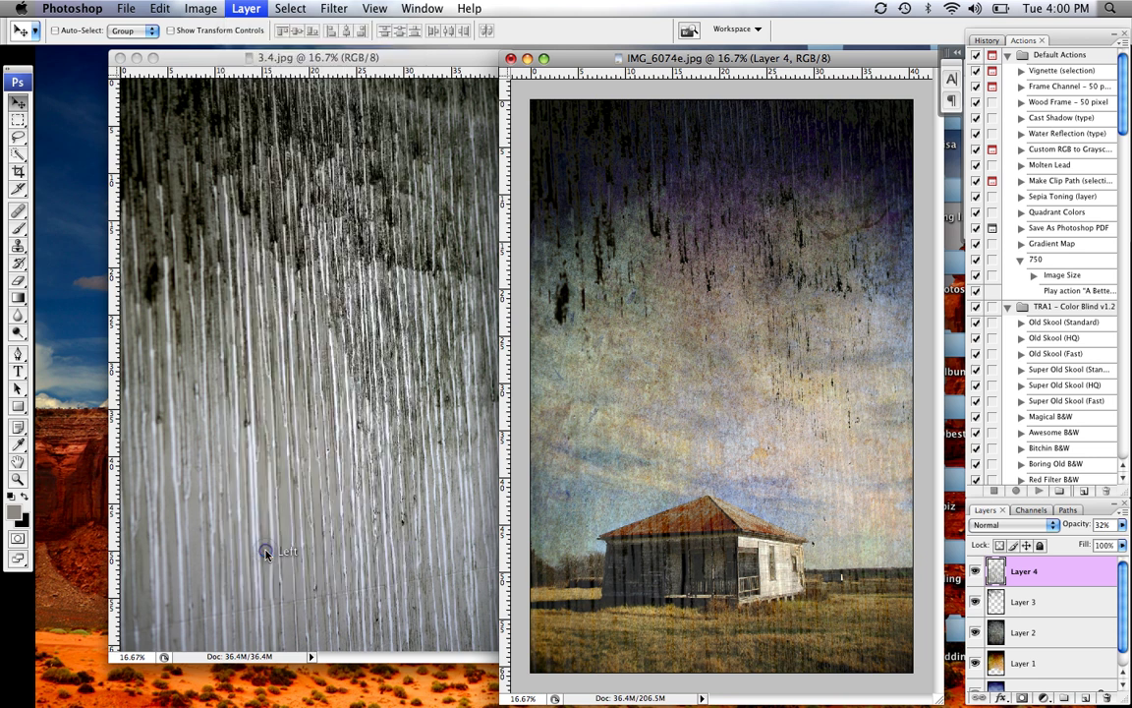
# Apply Levels with black input 27, midtone about 1.10 and white input 234
pyautogui.click(208, 9)
pyautogui.moveTo(285, 51)
pyautogui.click(362, 52)
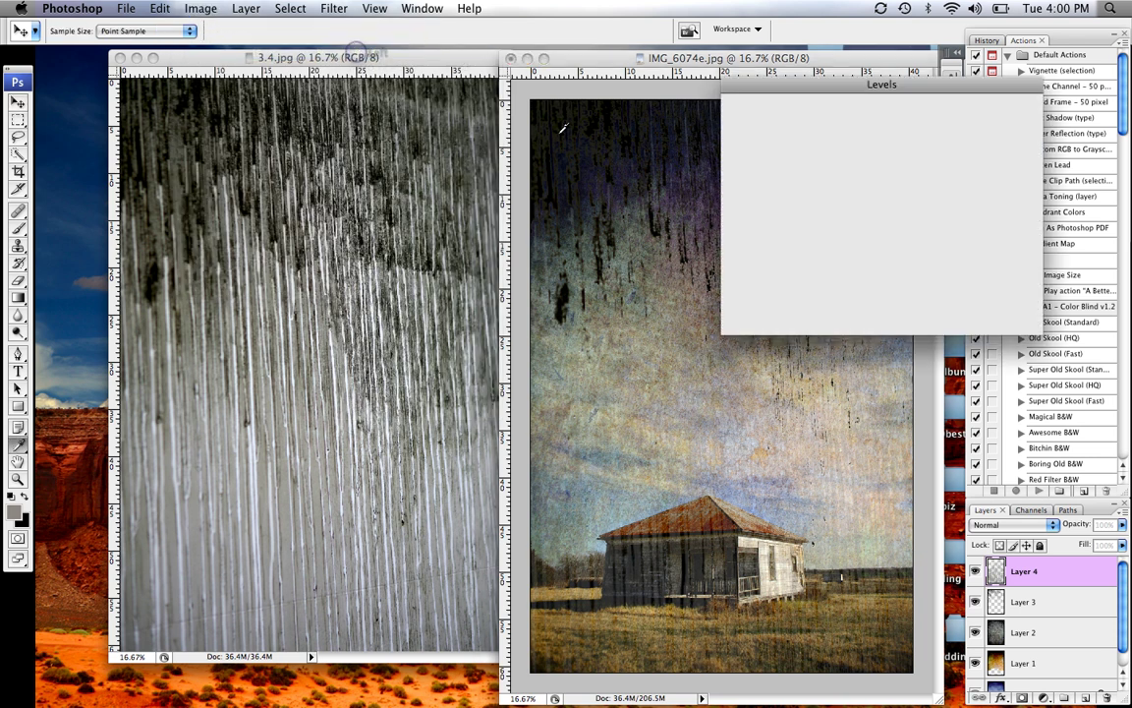
pyautogui.moveTo(941, 230); pyautogui.dragTo(925, 229)
pyautogui.moveTo(834, 230); pyautogui.dragTo(826, 231)
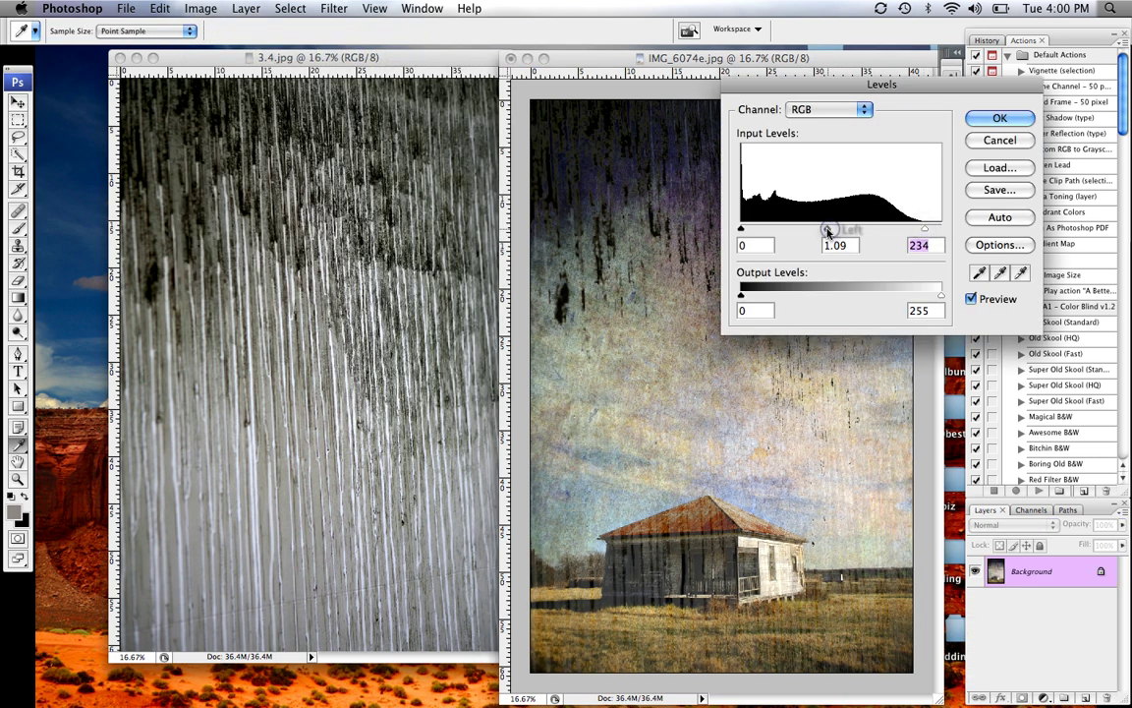
pyautogui.moveTo(744, 232); pyautogui.dragTo(762, 230)
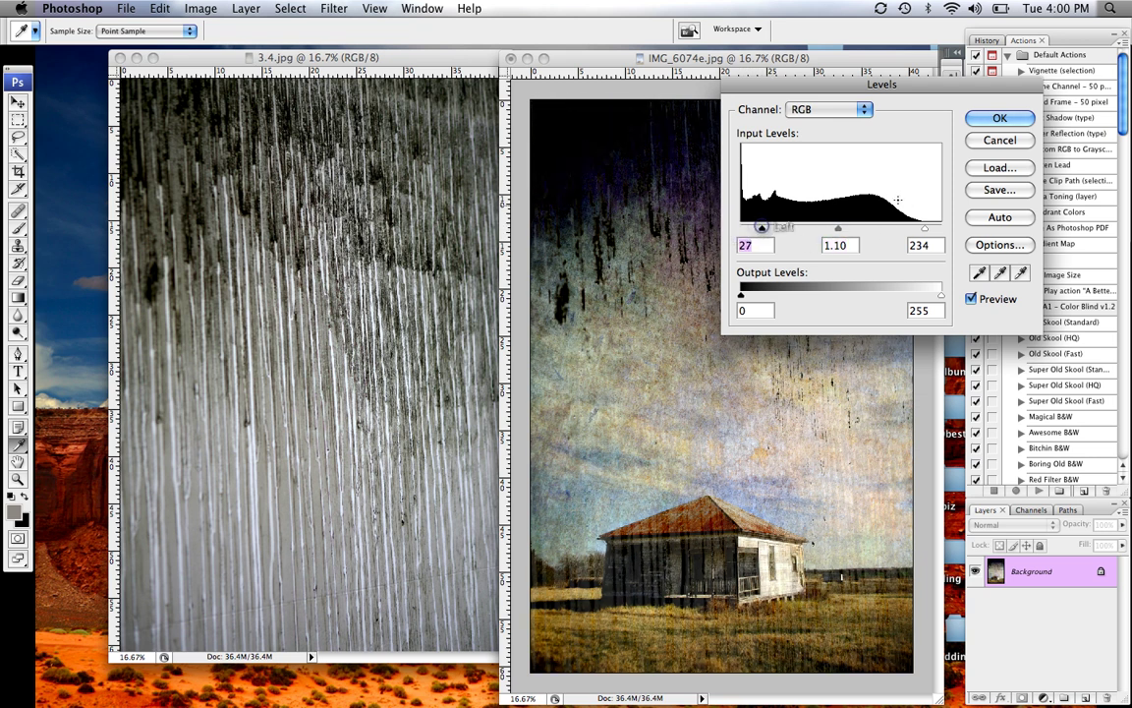
pyautogui.click(1000, 117)
pyautogui.press('v')
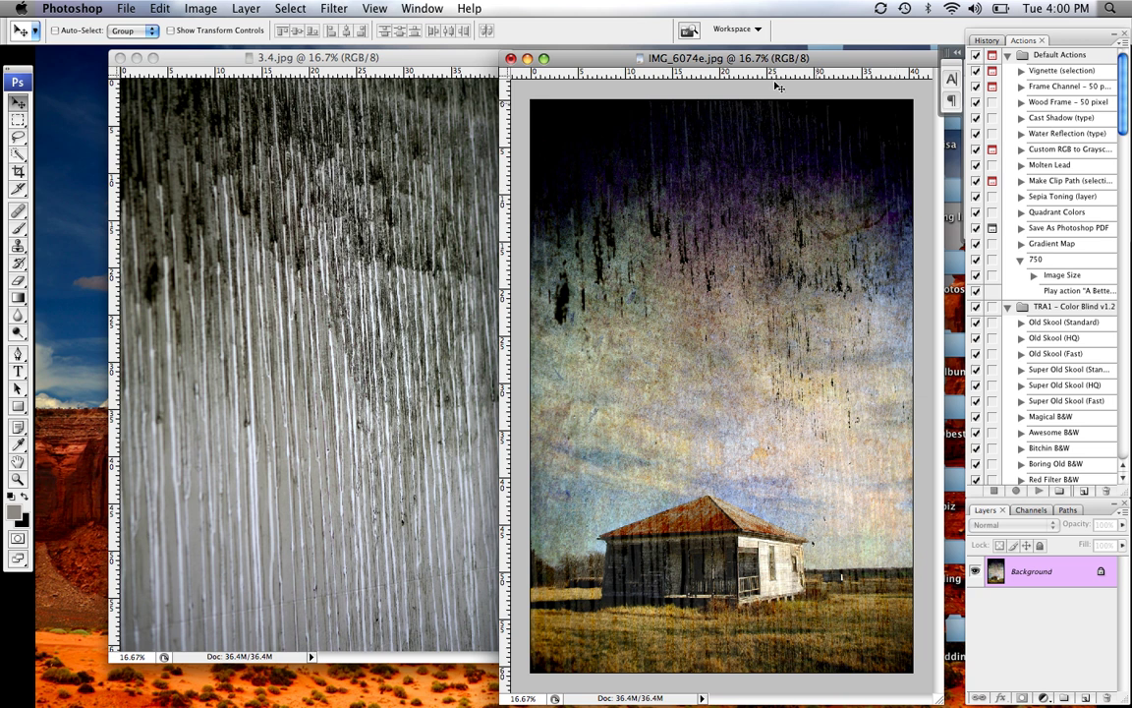
# Close IMG_6074e without saving and close 3.4.jpg
pyautogui.click(510, 59)
pyautogui.click(500, 215)
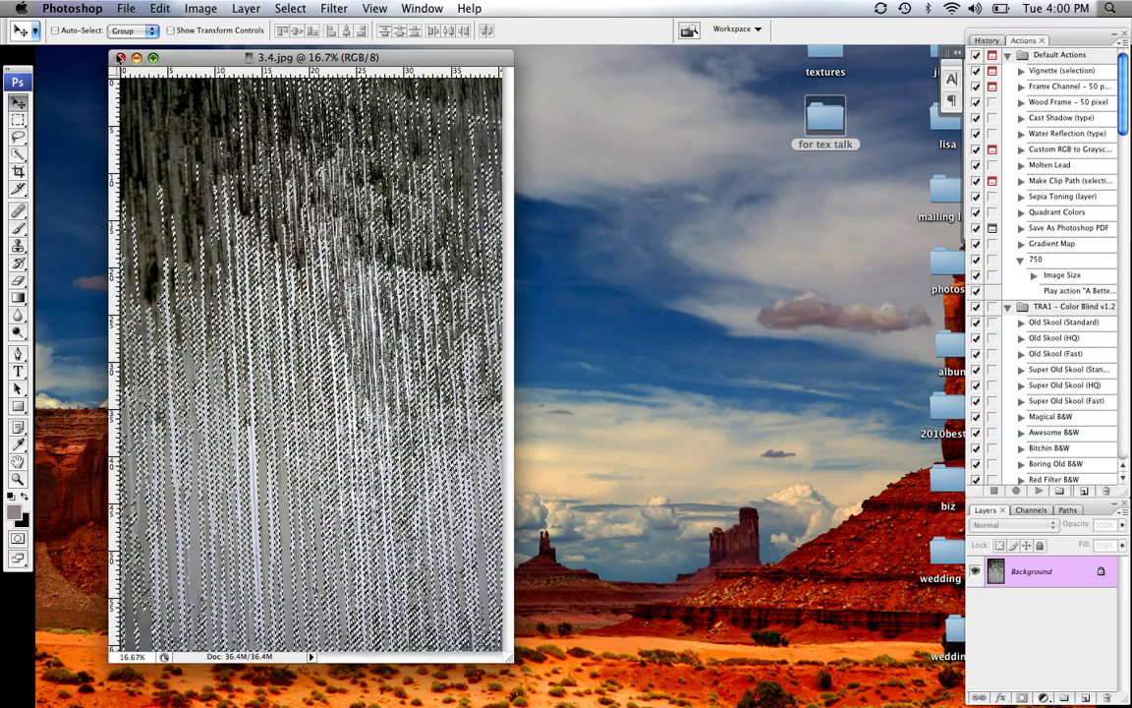
pyautogui.click(119, 58)
# Restore the minimized horse, rust and copper images and switch to horse o.jpg
pyautogui.moveTo(968, 675)
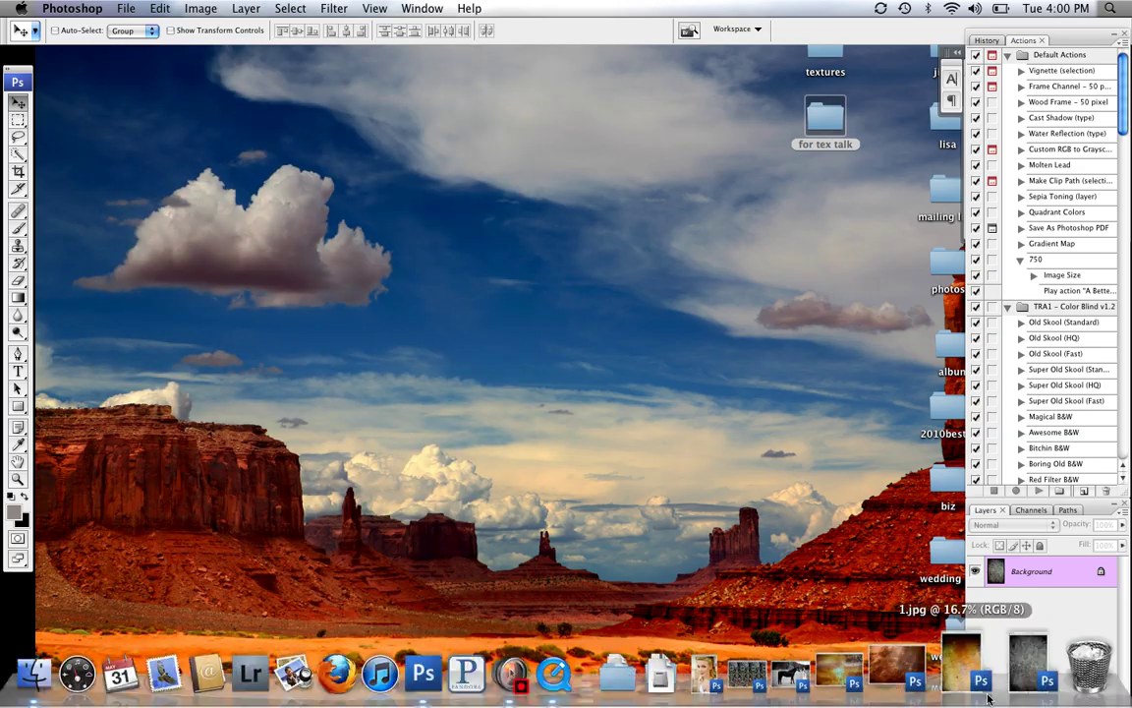
pyautogui.click(824, 672)
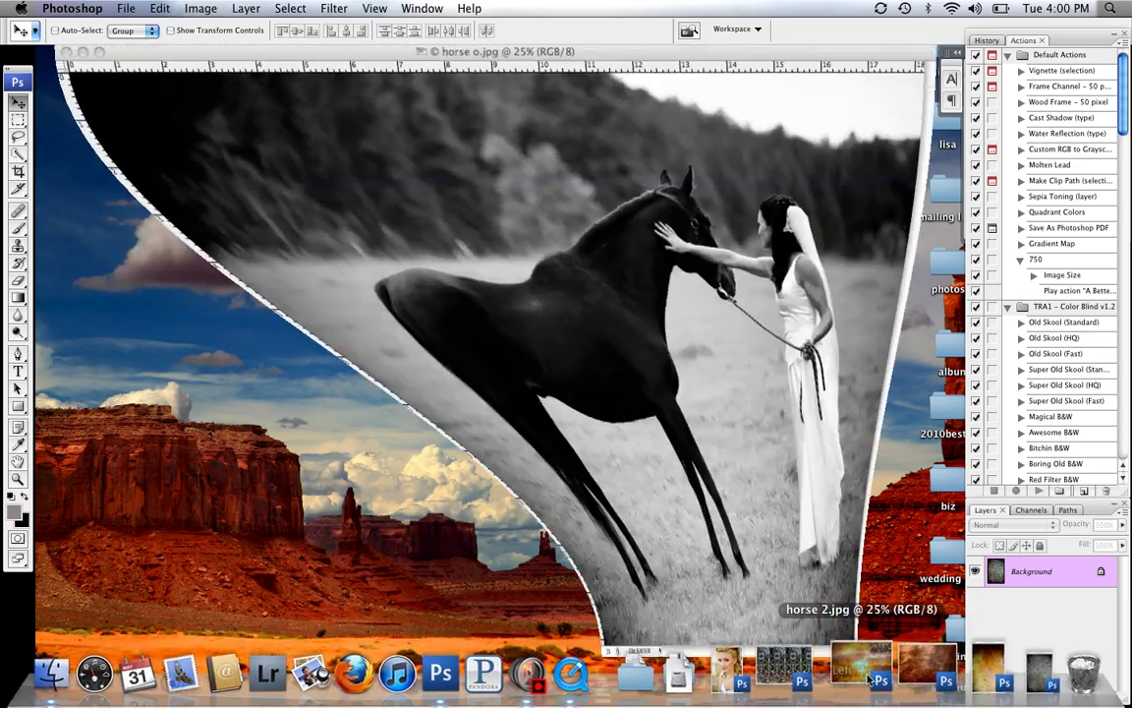
pyautogui.click(889, 676)
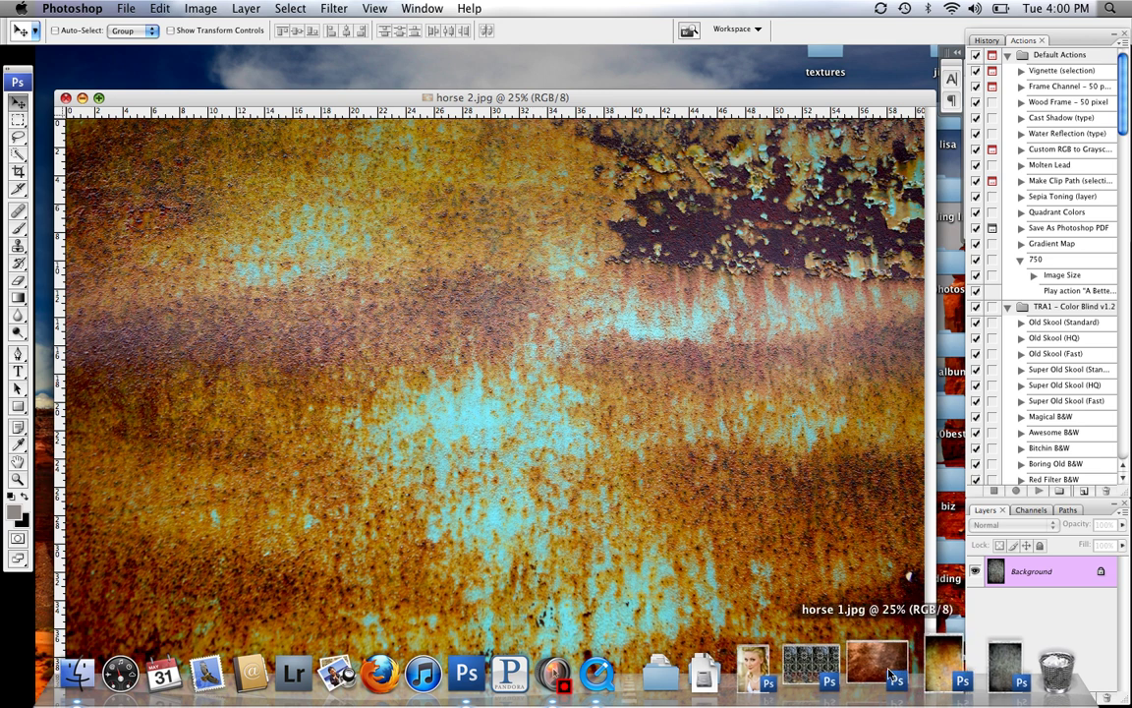
pyautogui.click(893, 676)
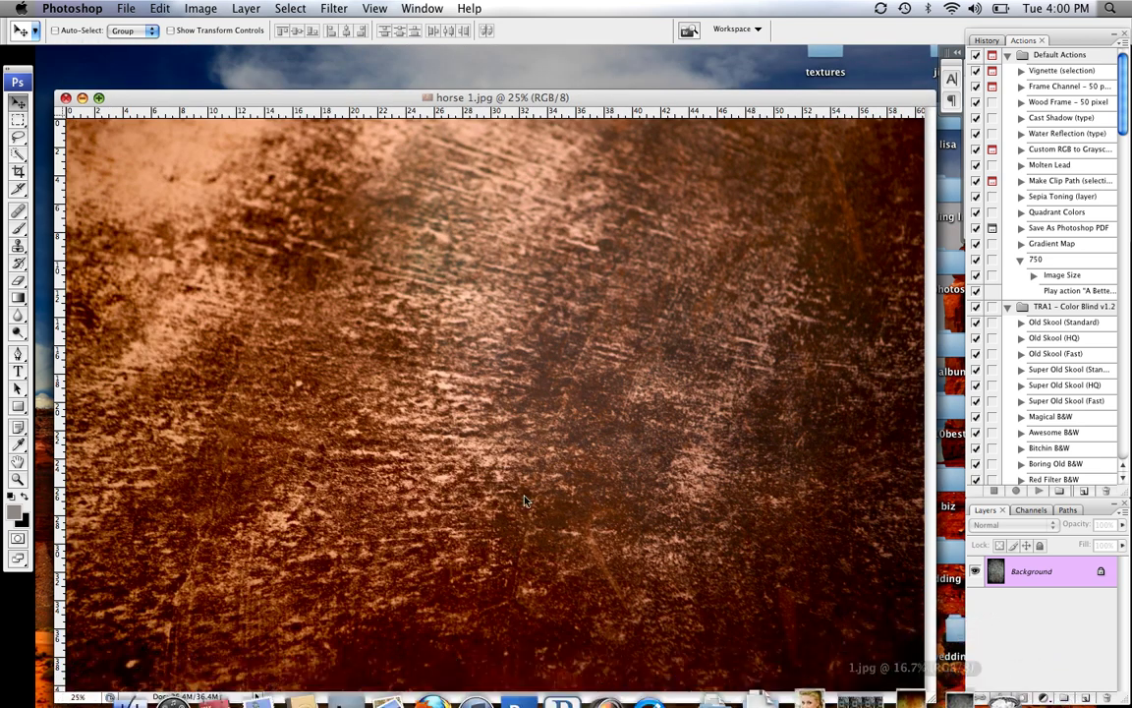
pyautogui.hotkey('ctrl', 'Tab')
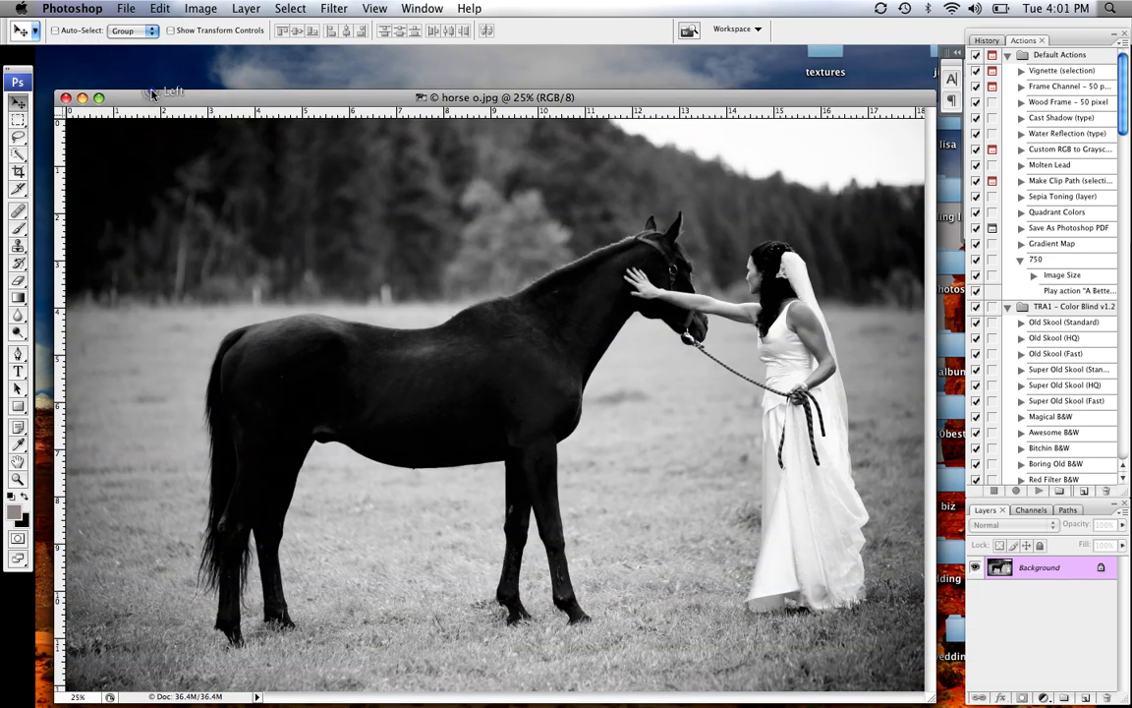
# Rearrange the horse photo and texture windows with the copper texture in front
pyautogui.moveTo(167, 104); pyautogui.dragTo(327, 168)
pyautogui.click(218, 101)
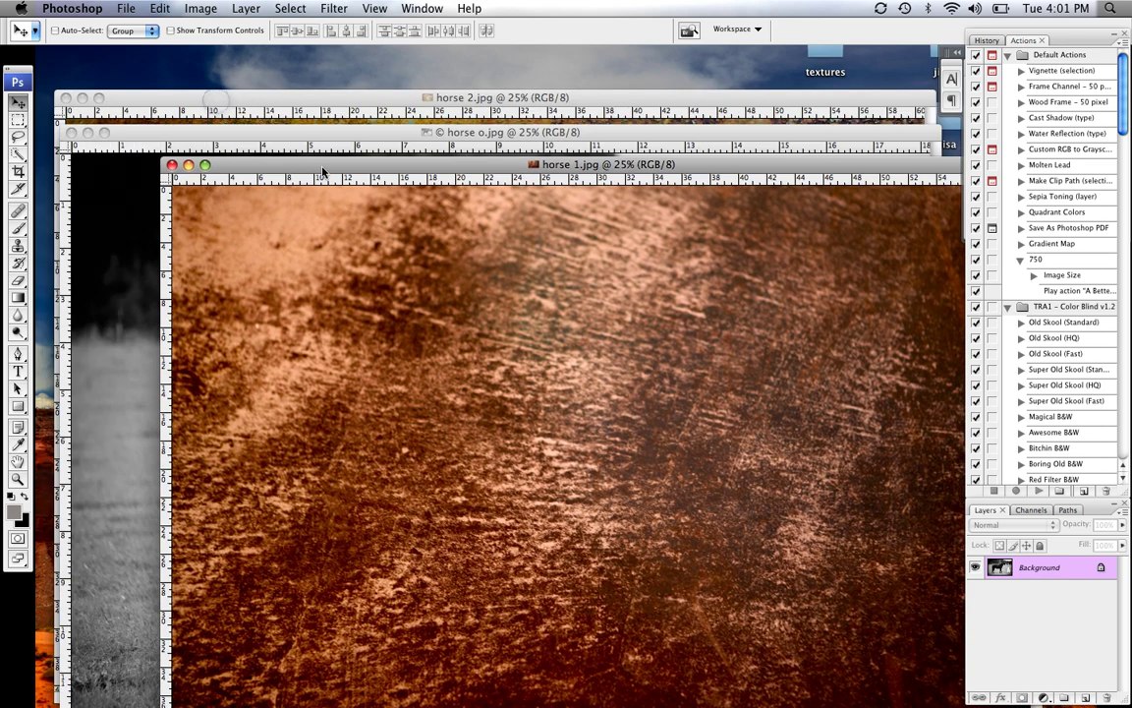
pyautogui.click(299, 100)
pyautogui.moveTo(305, 102); pyautogui.dragTo(461, 202)
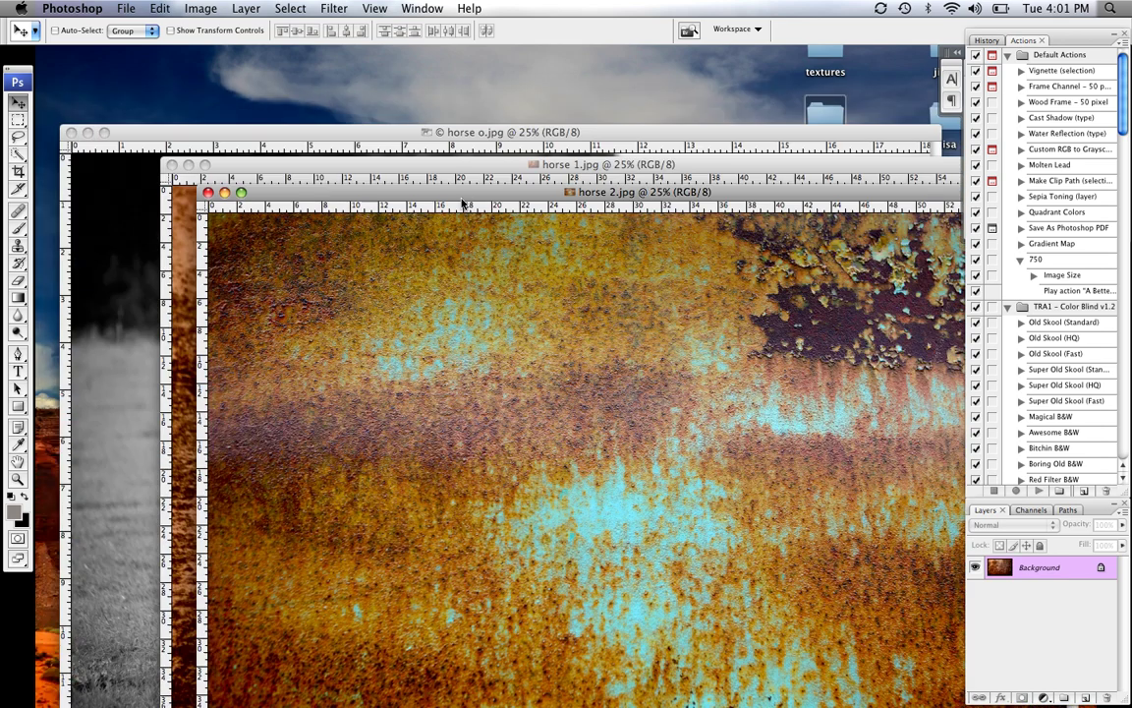
pyautogui.moveTo(286, 195); pyautogui.dragTo(435, 136)
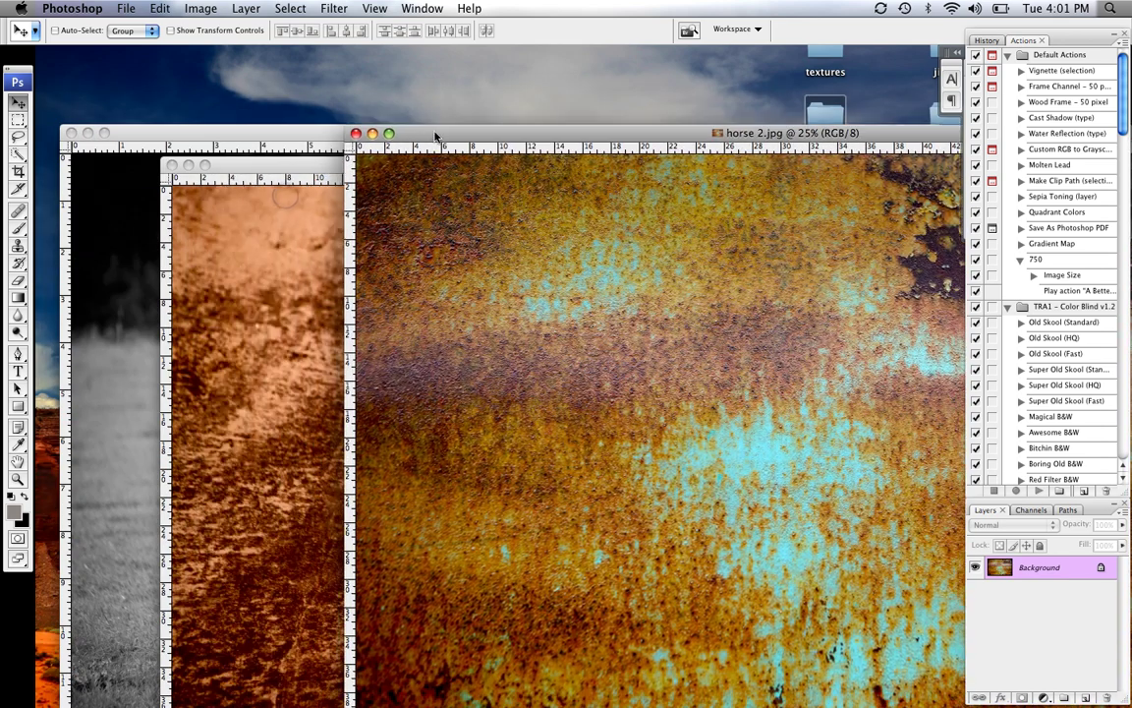
pyautogui.moveTo(231, 164); pyautogui.dragTo(374, 122)
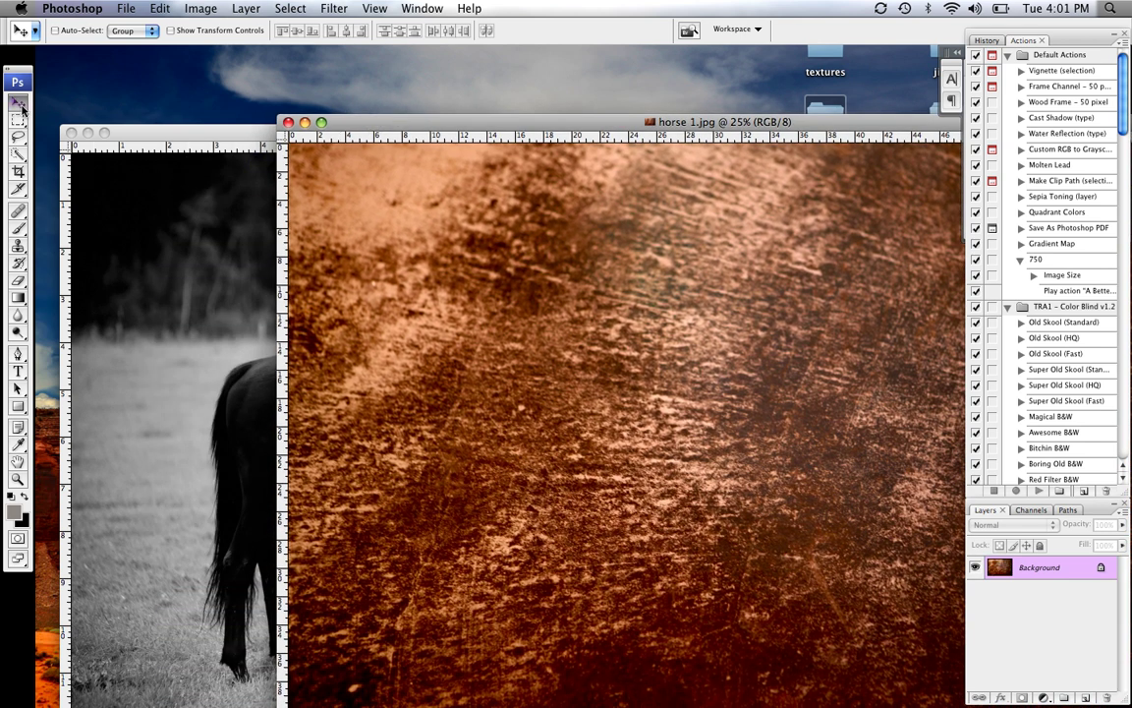
# Drag the copper texture onto horse o.jpg as Layer 1, fill the canvas, and set Soft Light
pyautogui.moveTo(386, 298); pyautogui.dragTo(228, 296)
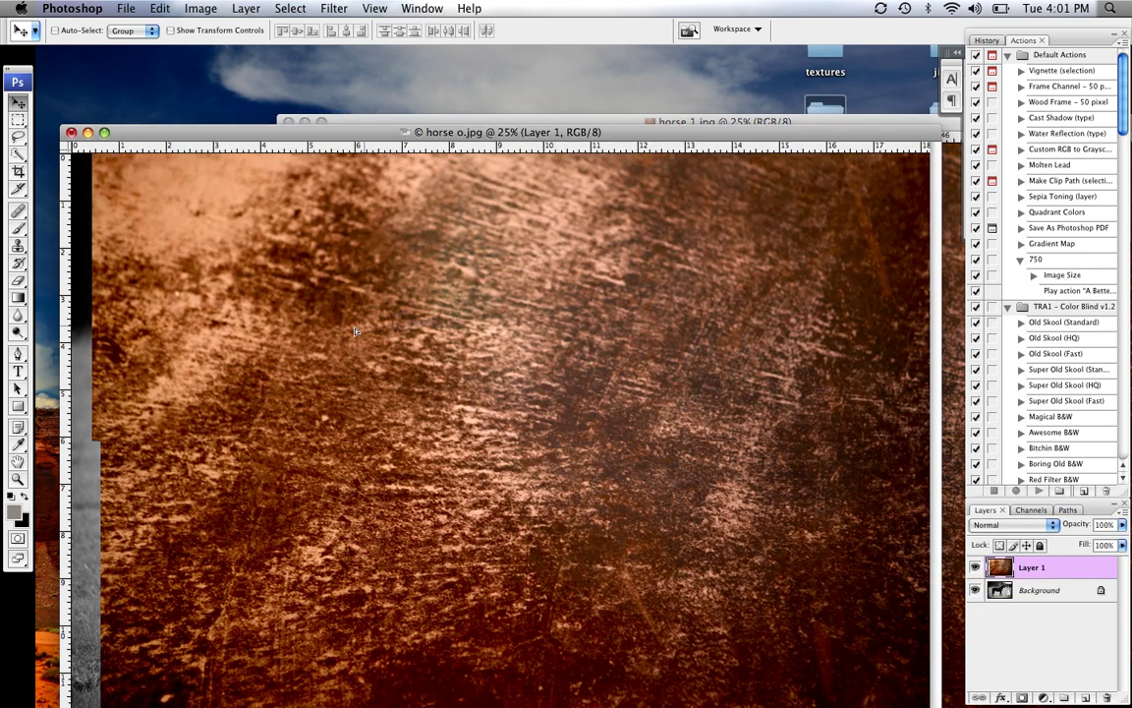
pyautogui.moveTo(356, 331); pyautogui.dragTo(315, 295)
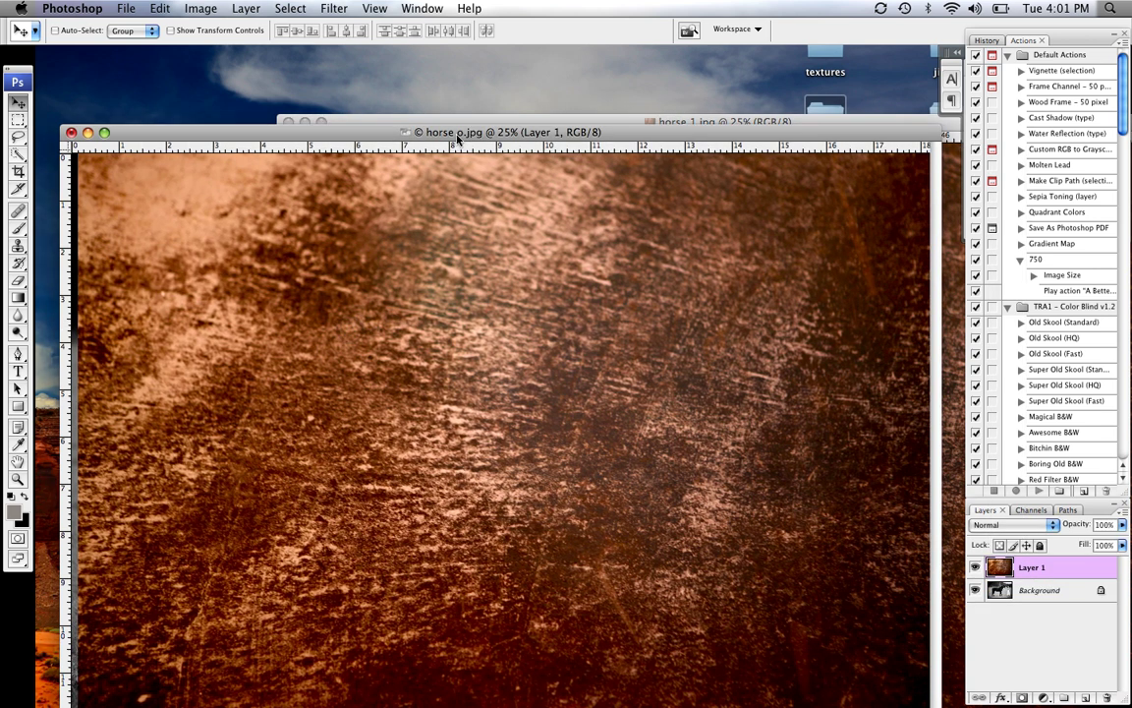
pyautogui.moveTo(456, 134); pyautogui.dragTo(462, 88)
pyautogui.moveTo(461, 226); pyautogui.dragTo(470, 238)
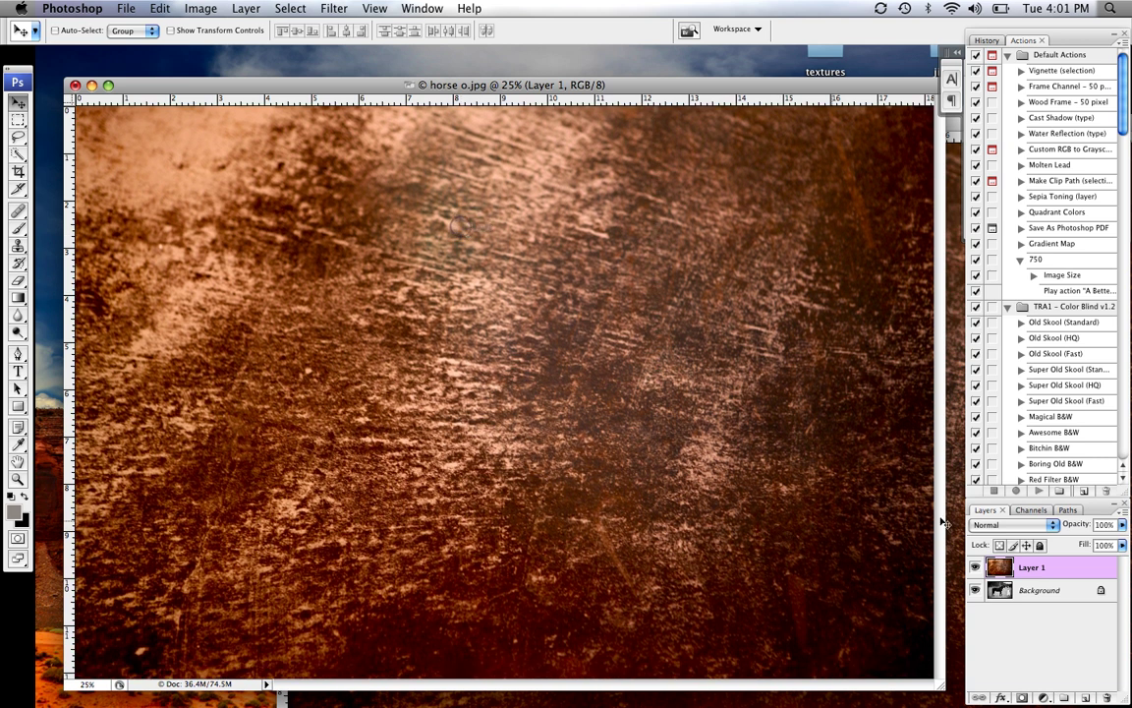
pyautogui.click(1053, 531)
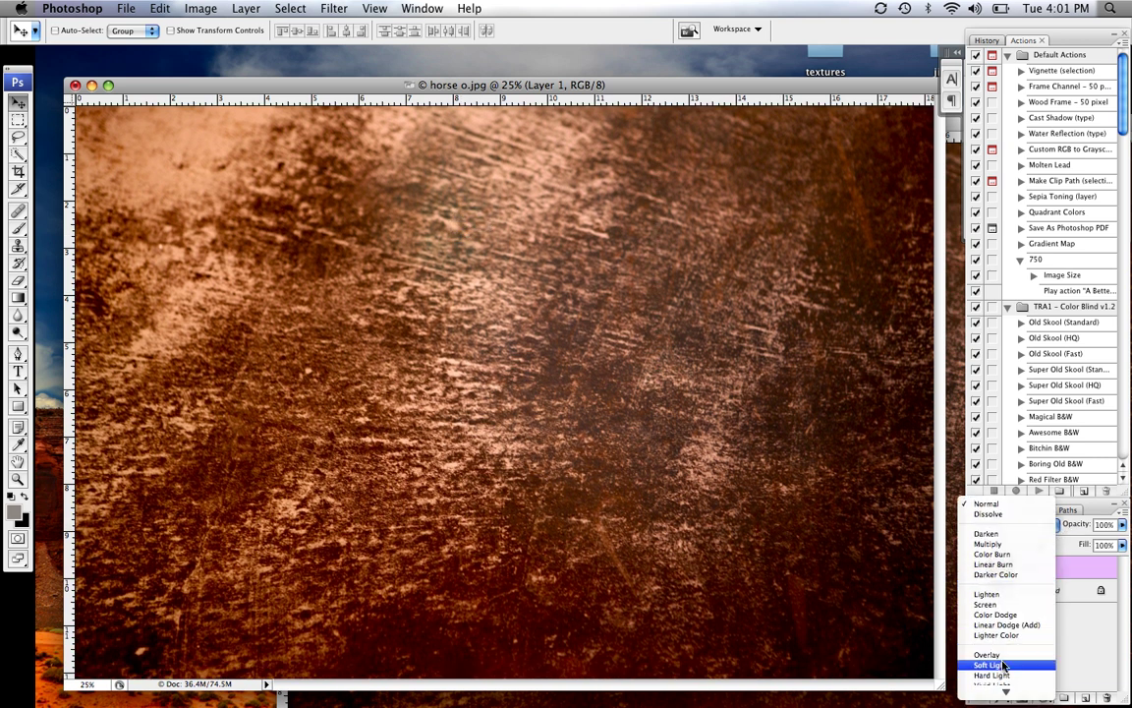
pyautogui.click(1003, 665)
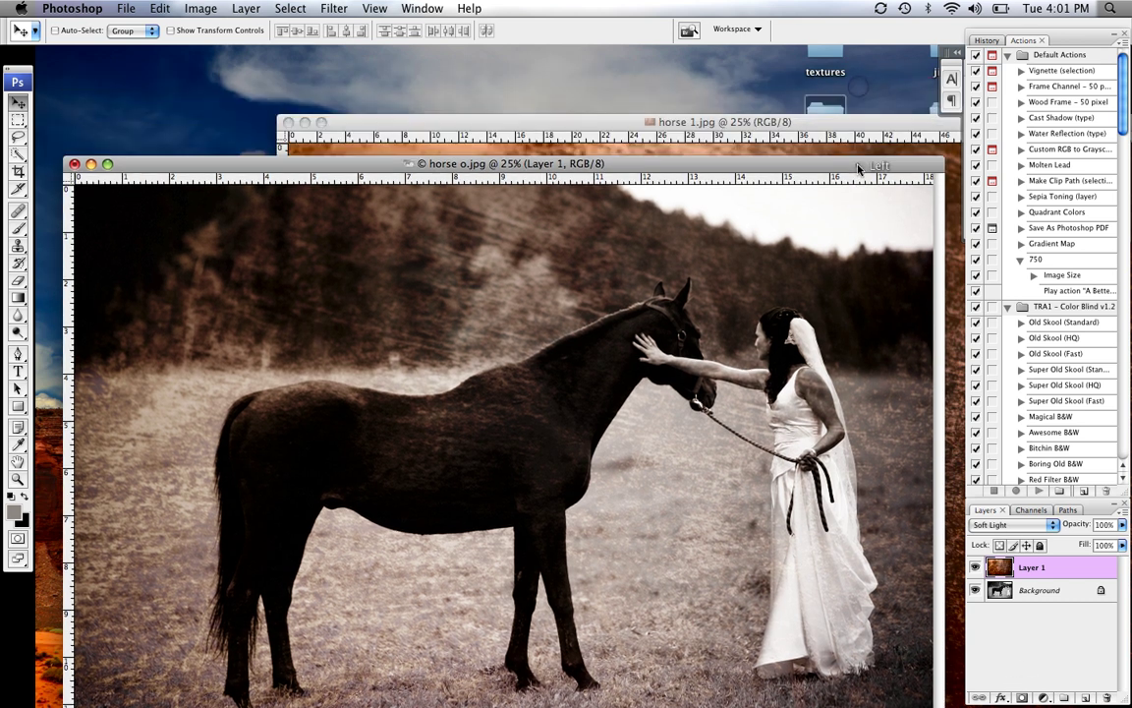
# Minimize horse 1.jpg and drag the horse 2.jpg rust texture onto horse o.jpg as Layer 2
pyautogui.click(590, 118)
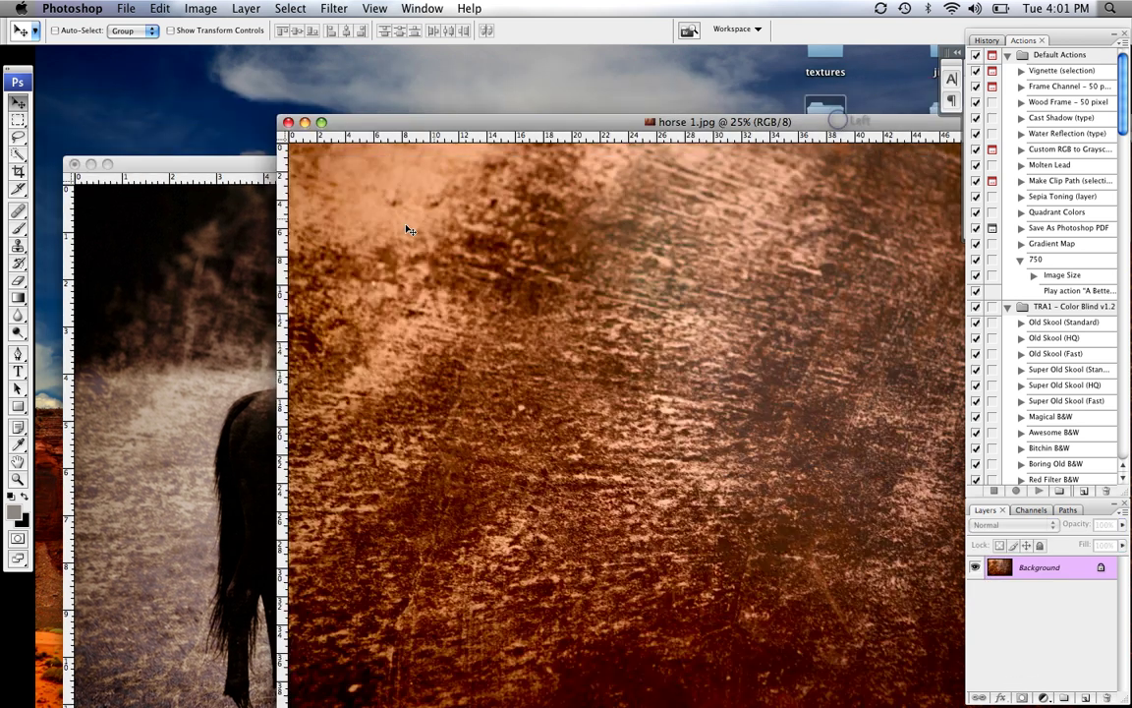
pyautogui.click(304, 122)
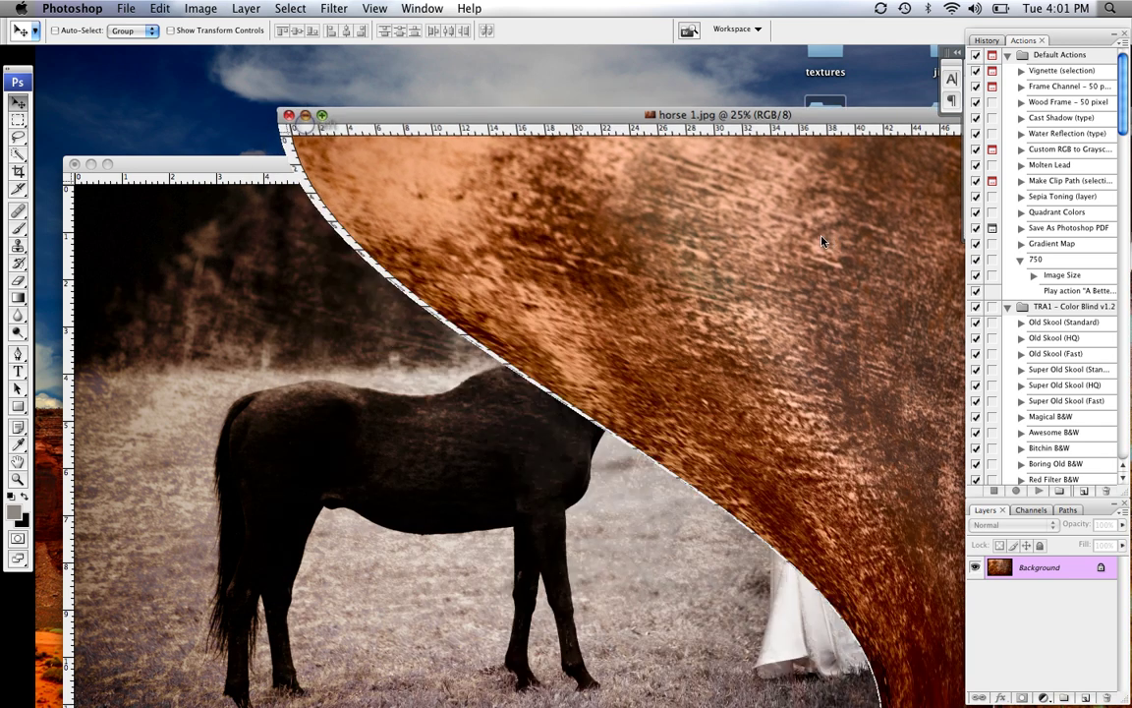
pyautogui.click(776, 140)
pyautogui.moveTo(777, 140); pyautogui.dragTo(393, 312)
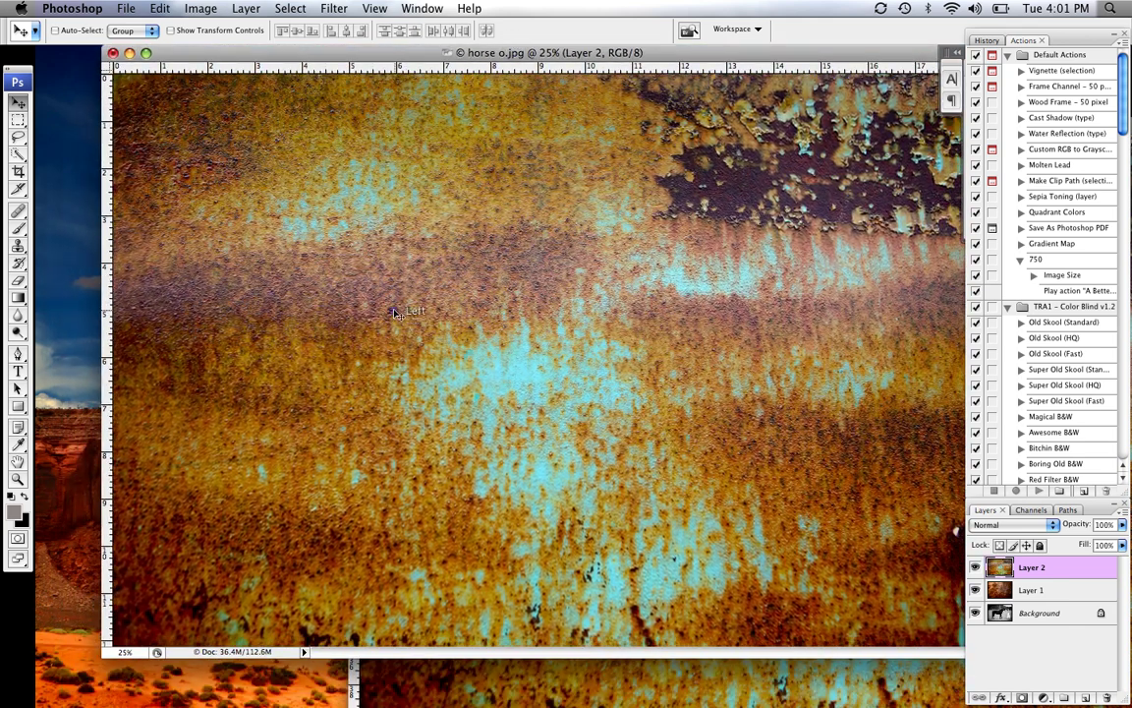
# Set Layer 2's blend mode to Soft Light
pyautogui.click(1043, 524)
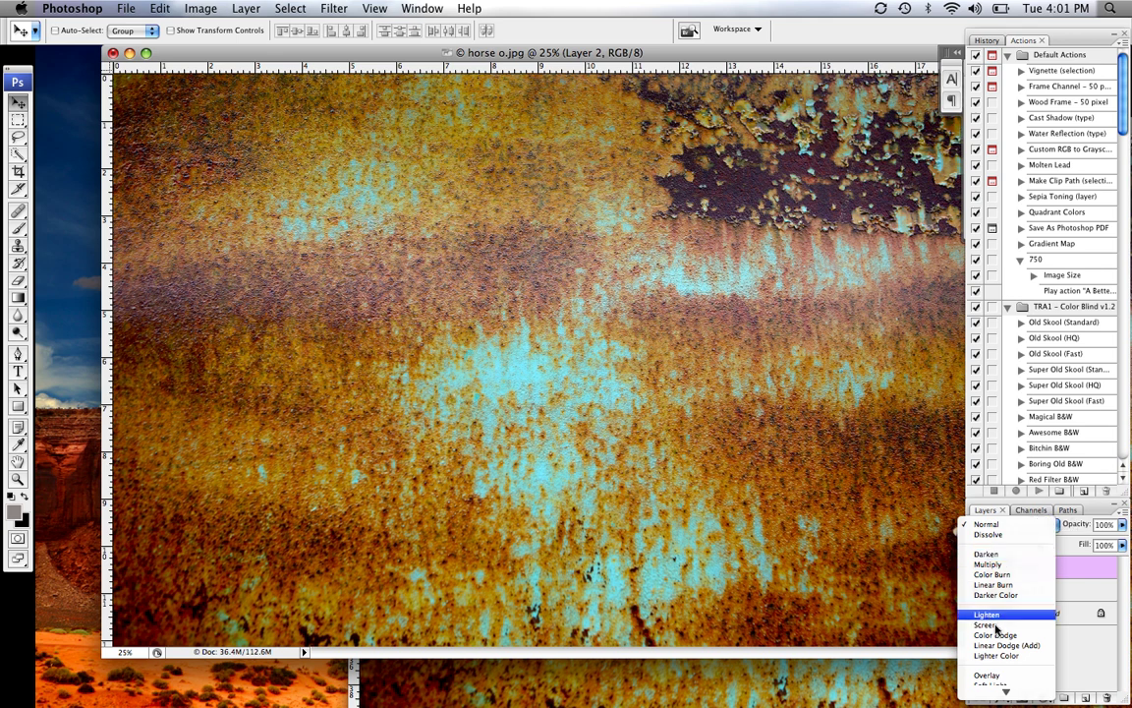
pyautogui.click(1003, 665)
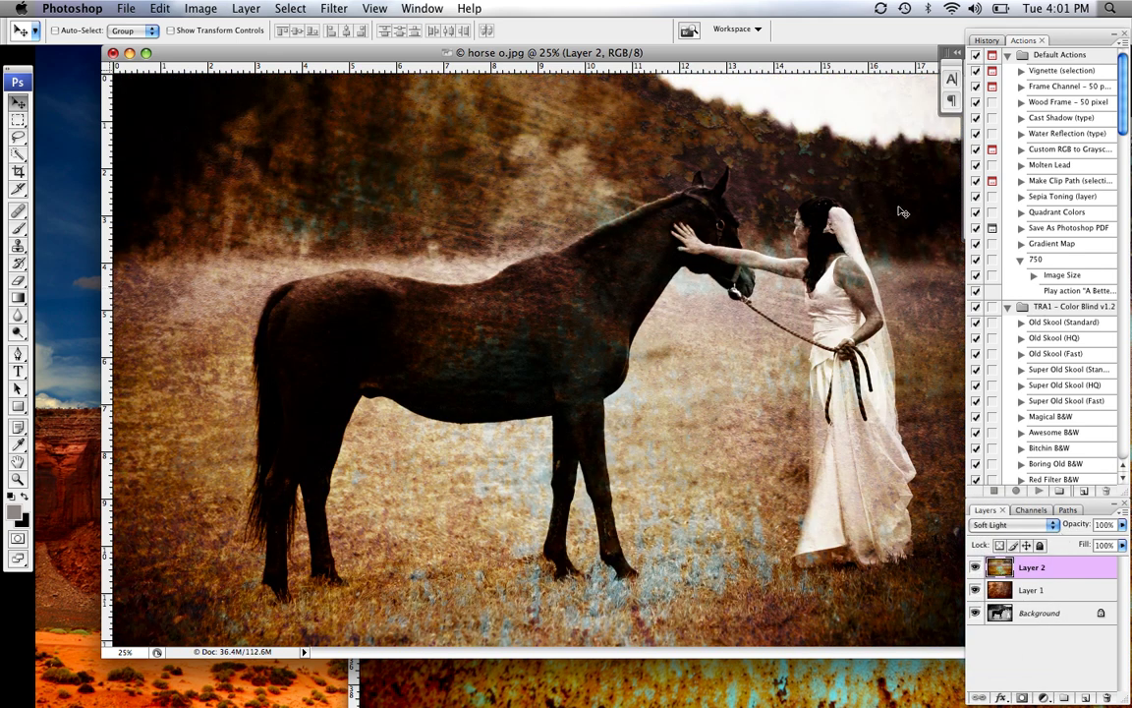
pyautogui.moveTo(732, 52); pyautogui.dragTo(694, 52)
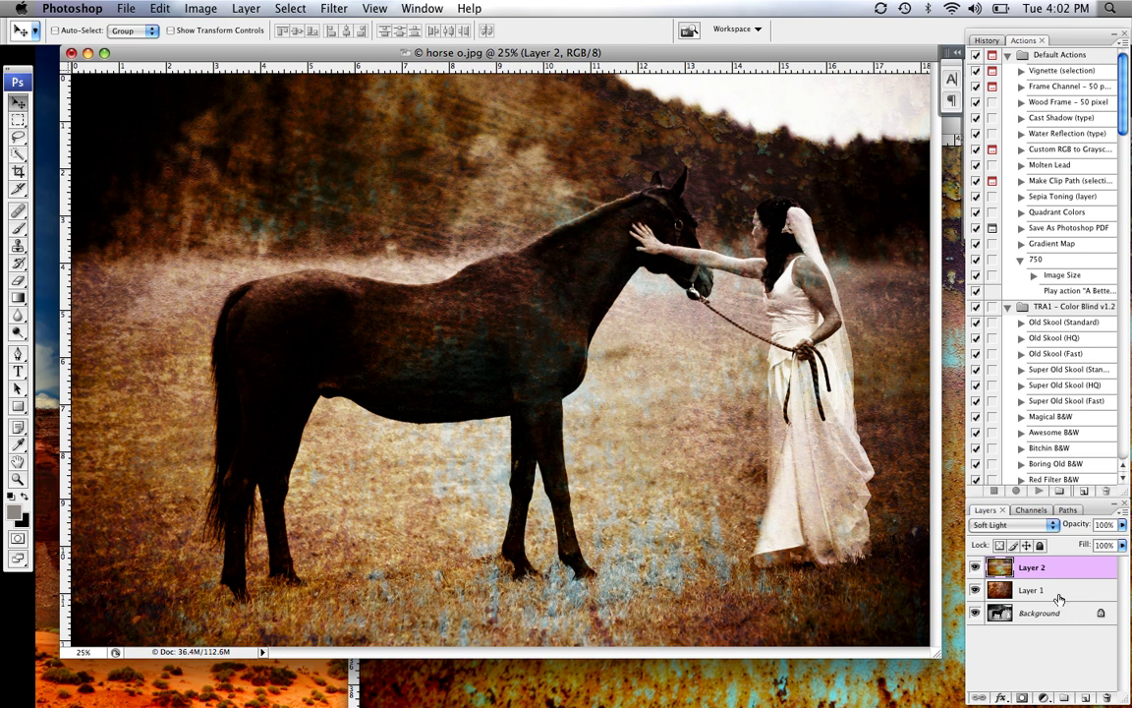
# Merge Layer 1 and Layer 2 into one layer and set its blend mode to Soft Light
pyautogui.keyDown('shift'); pyautogui.click(1028, 589); pyautogui.keyUp('shift')
pyautogui.rightClick(1028, 586)
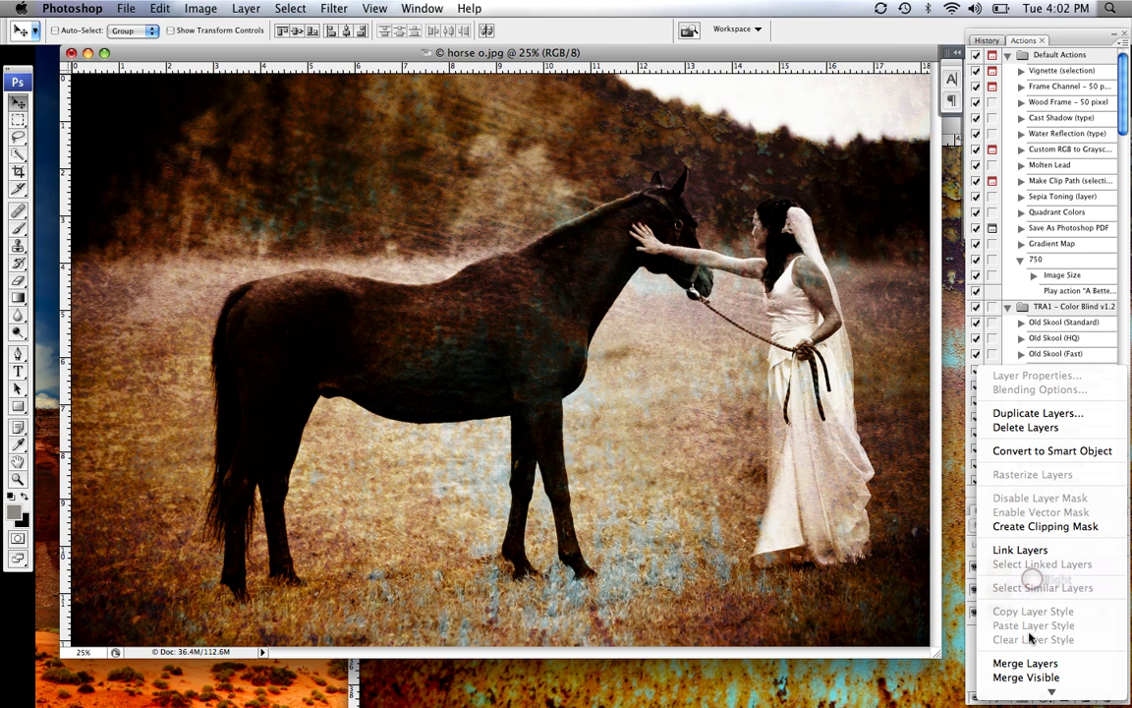
pyautogui.click(1026, 664)
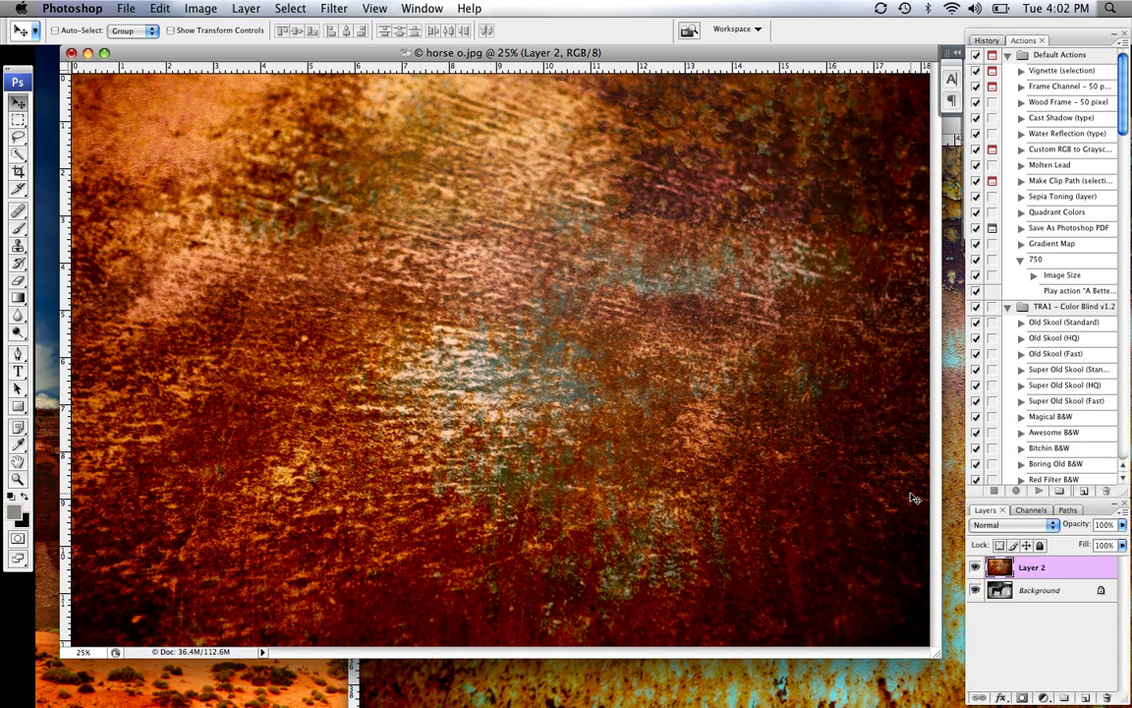
pyautogui.click(1032, 524)
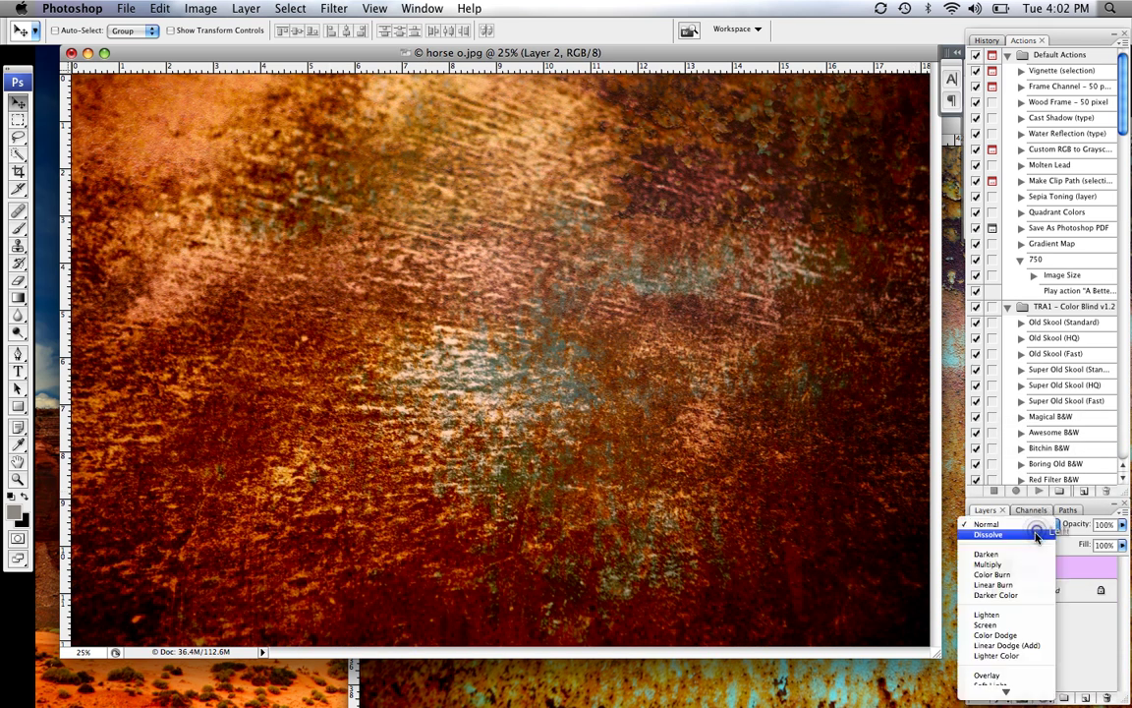
pyautogui.click(1018, 659)
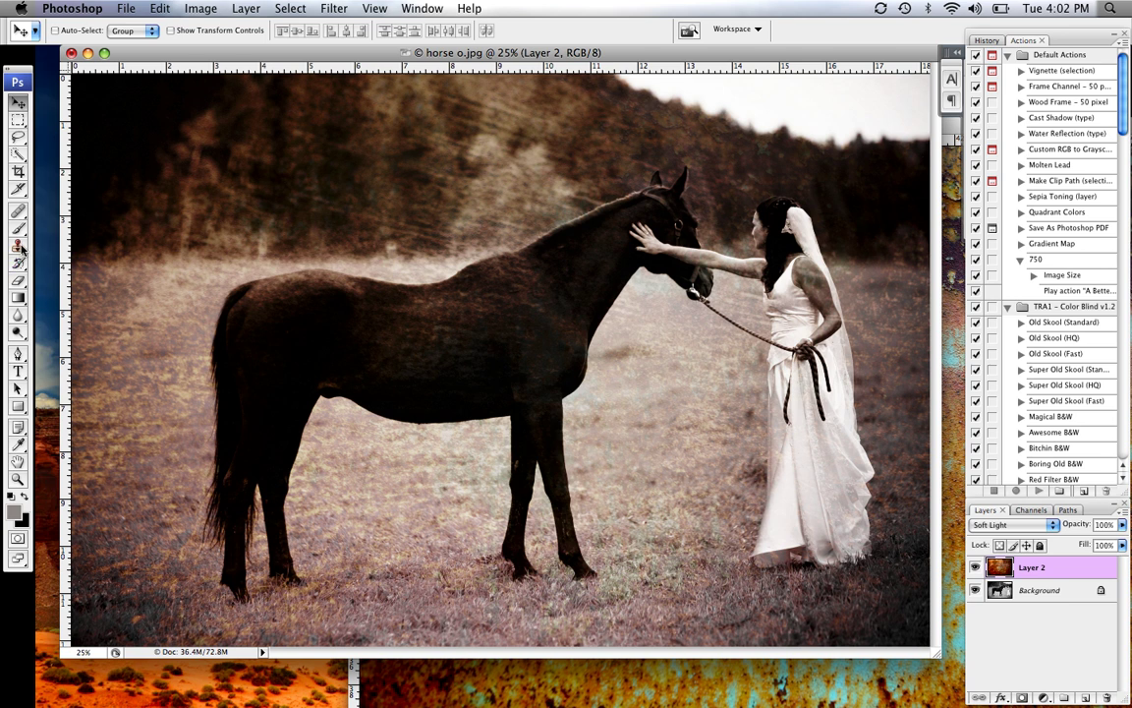
pyautogui.click(19, 279)
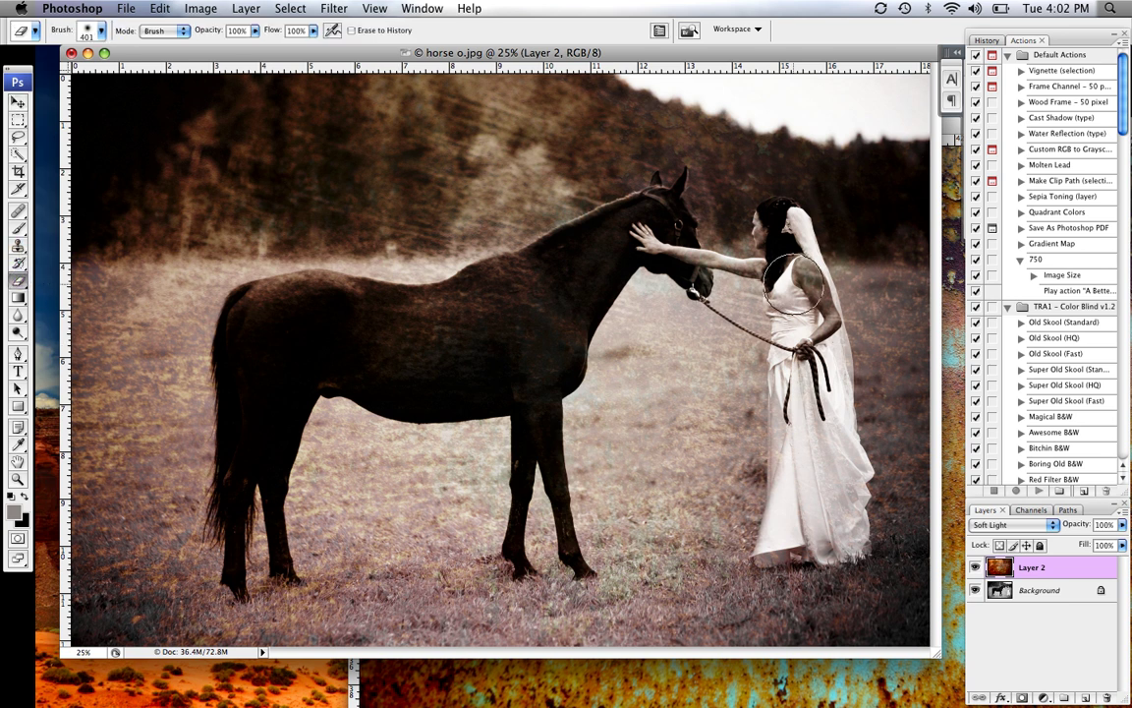
pyautogui.moveTo(793, 283)
pyautogui.mouseDown()
pyautogui.moveTo(735, 257)
pyautogui.moveTo(709, 223)
pyautogui.moveTo(704, 232)
pyautogui.moveTo(737, 269)
pyautogui.moveTo(644, 217)
pyautogui.moveTo(649, 226)
pyautogui.mouseUp()
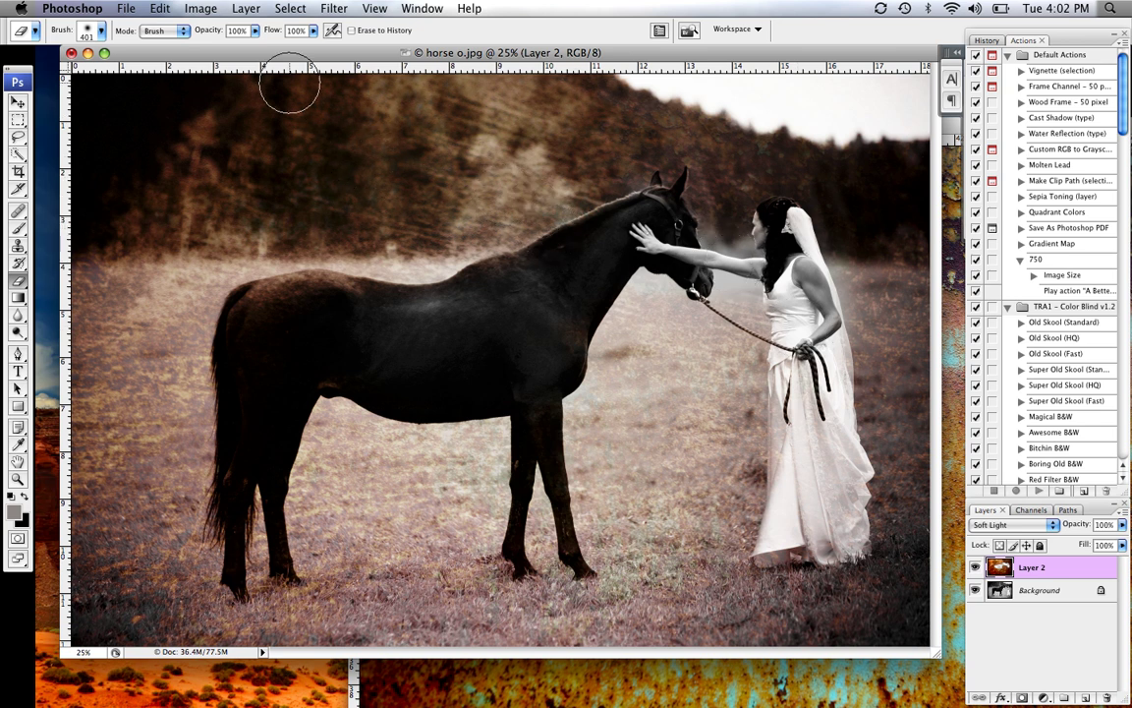
pyautogui.click(159, 9)
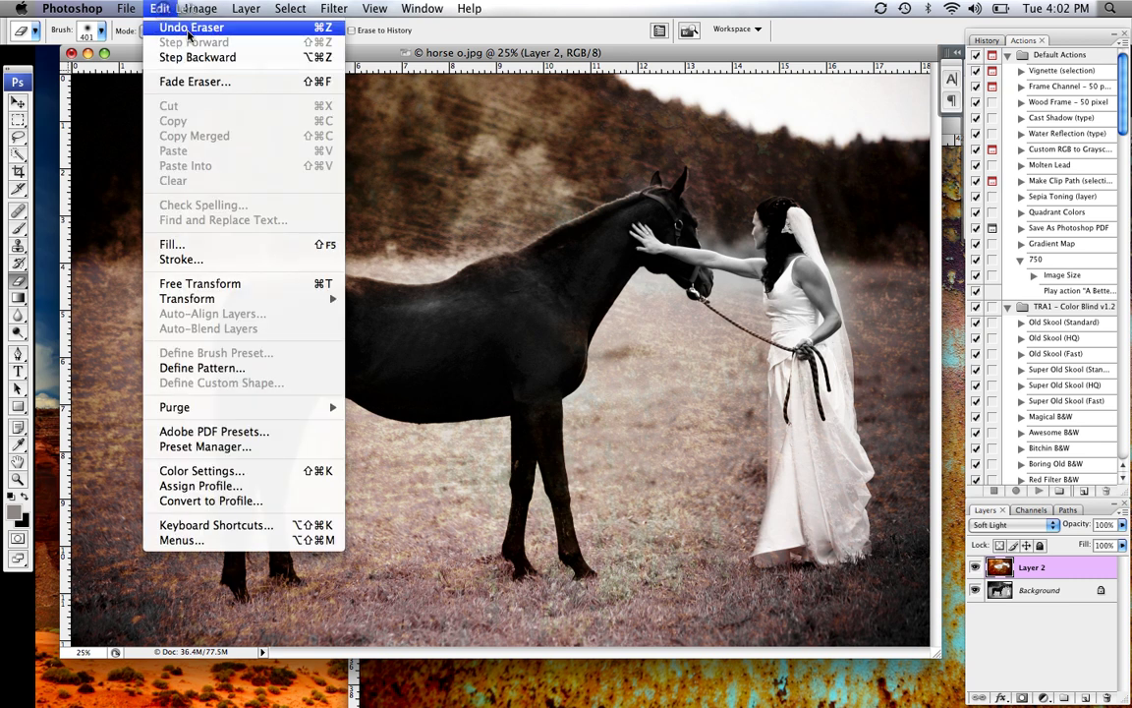
pyautogui.click(184, 30)
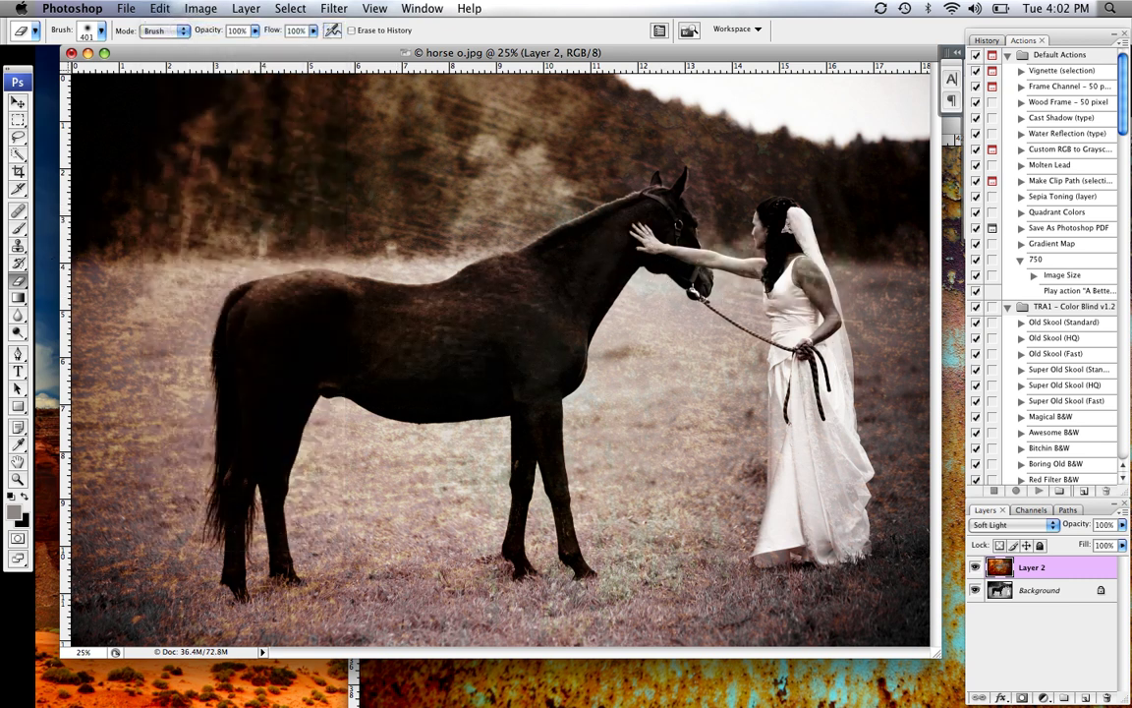
pyautogui.click(18, 210)
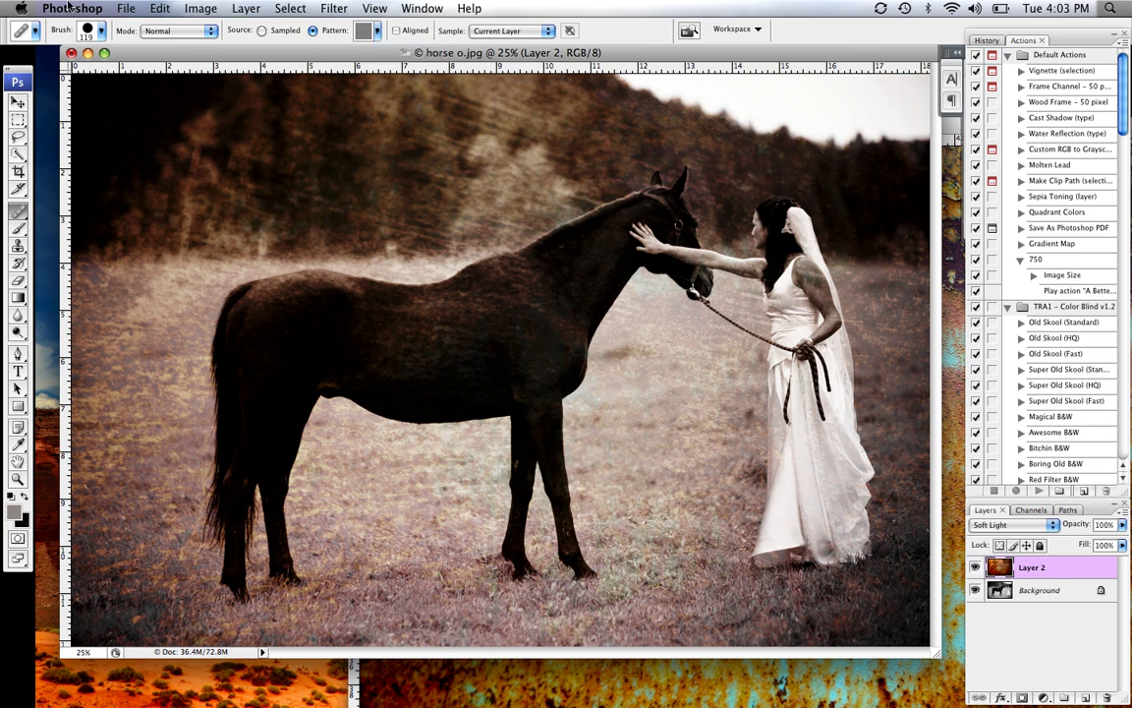
# Create a new blank document 15 × 15 inches at 150 pixels/inch
pyautogui.click(126, 9)
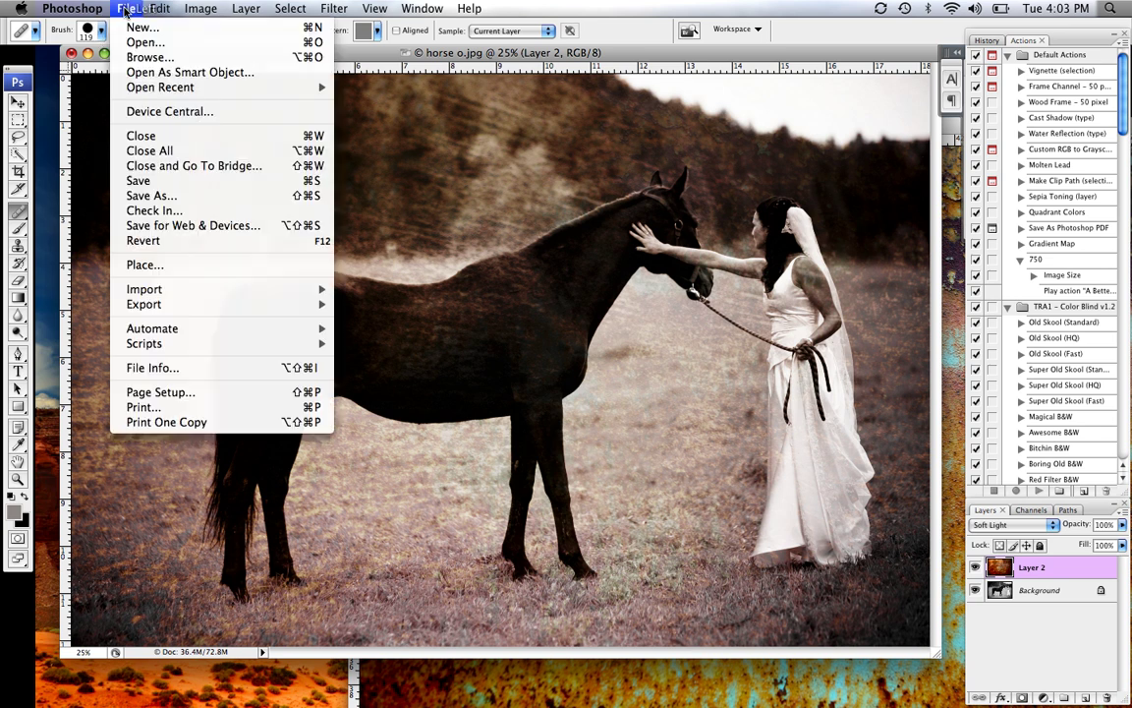
pyautogui.click(142, 28)
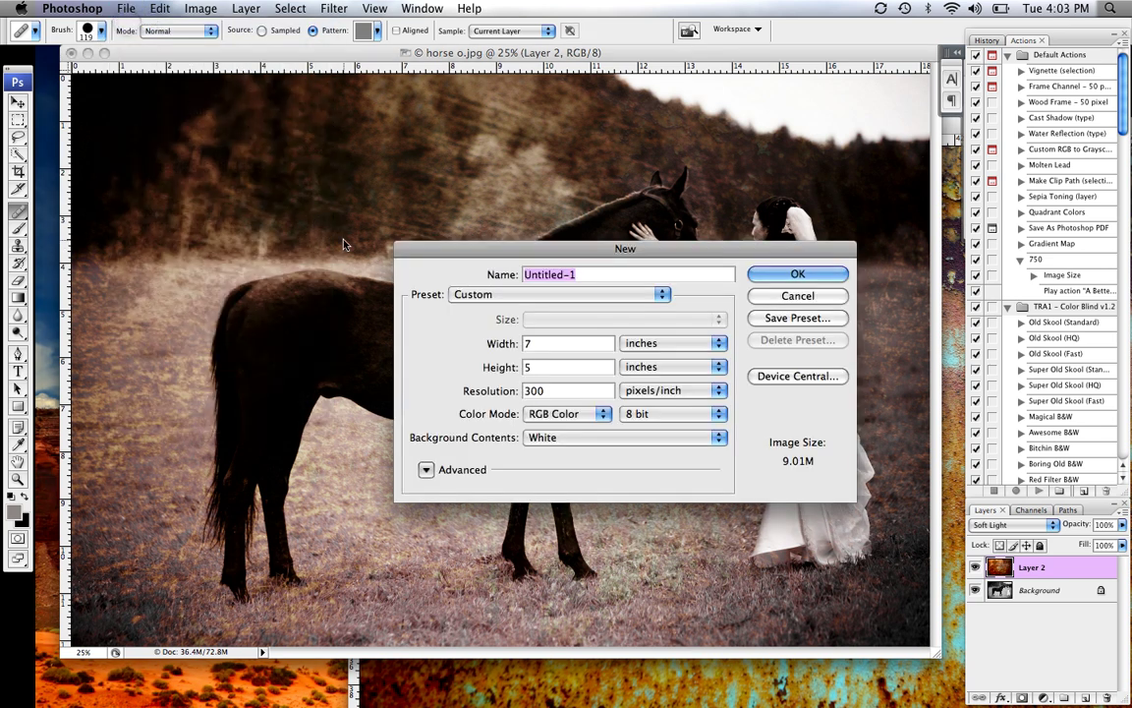
pyautogui.click(541, 344)
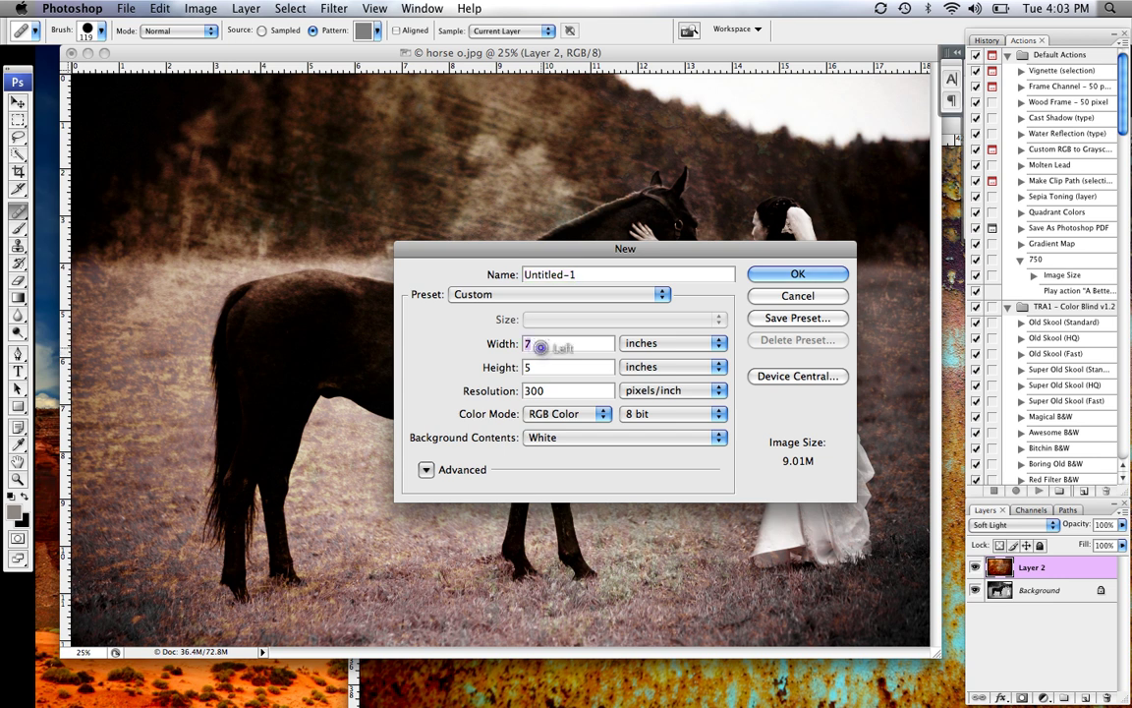
pyautogui.write('15')
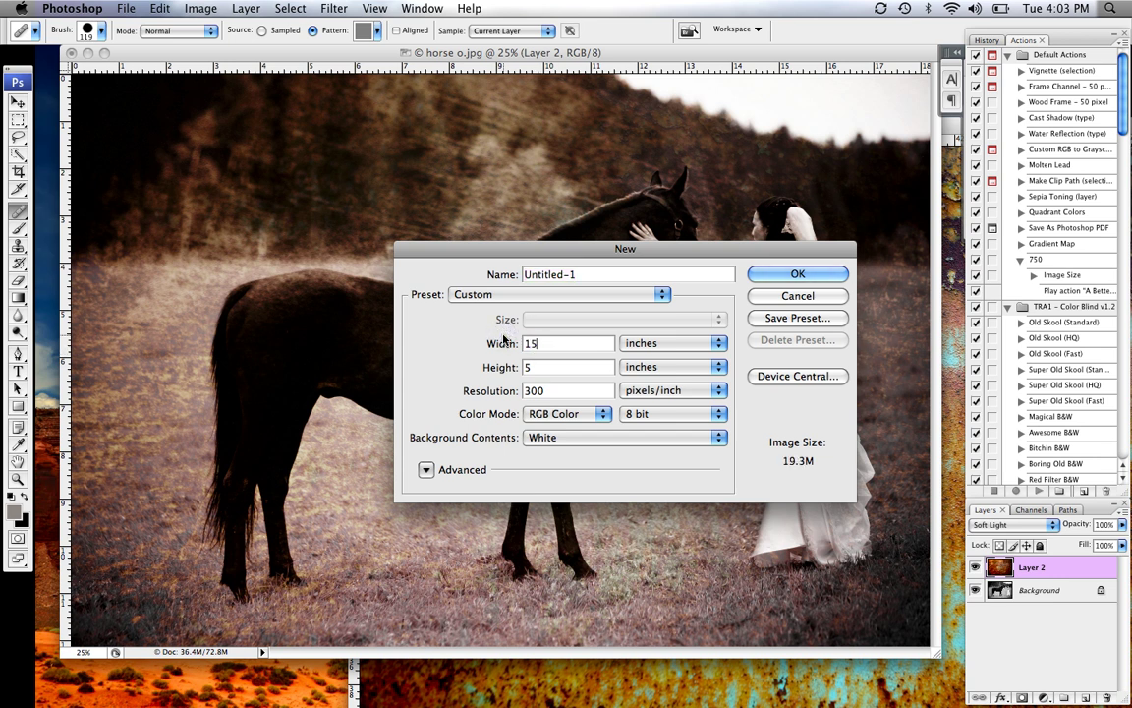
pyautogui.click(551, 366)
pyautogui.write('15')
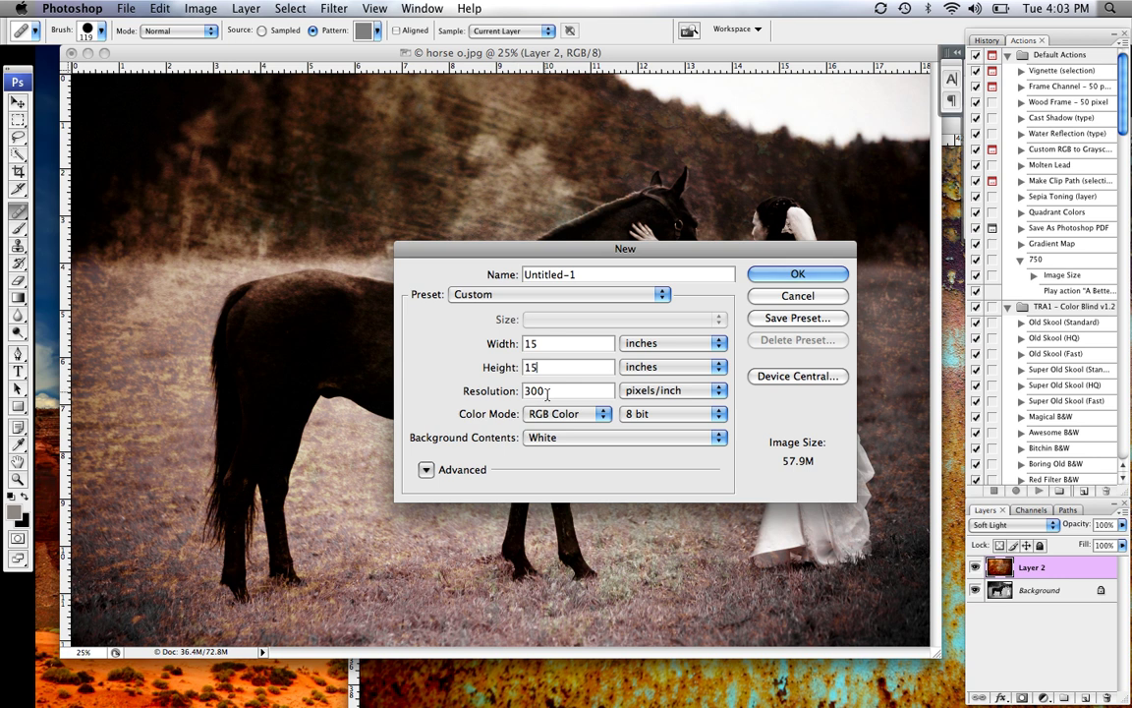
pyautogui.press('Tab')
pyautogui.write('1')
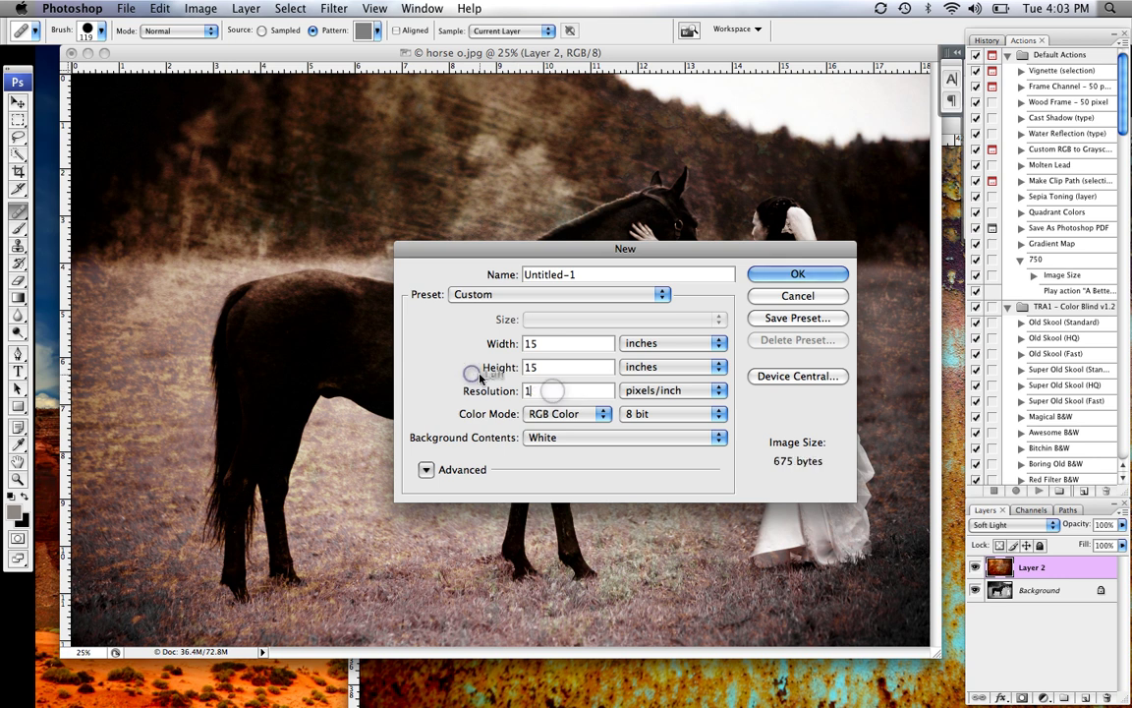
pyautogui.write('50')
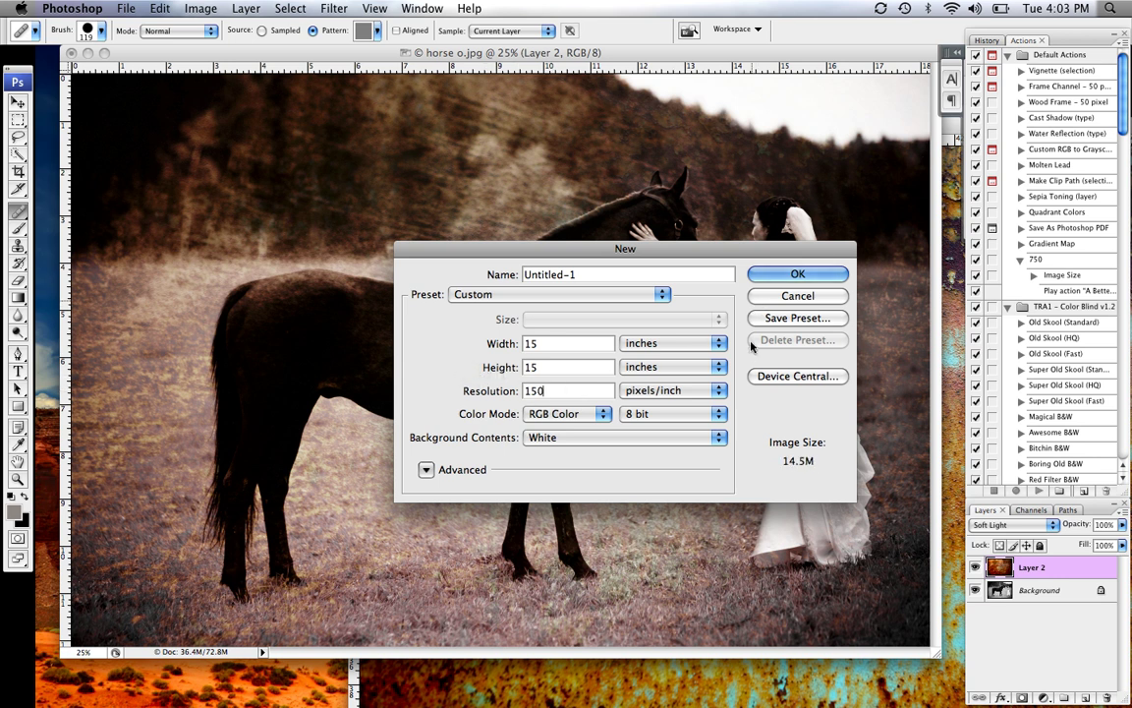
pyautogui.click(797, 275)
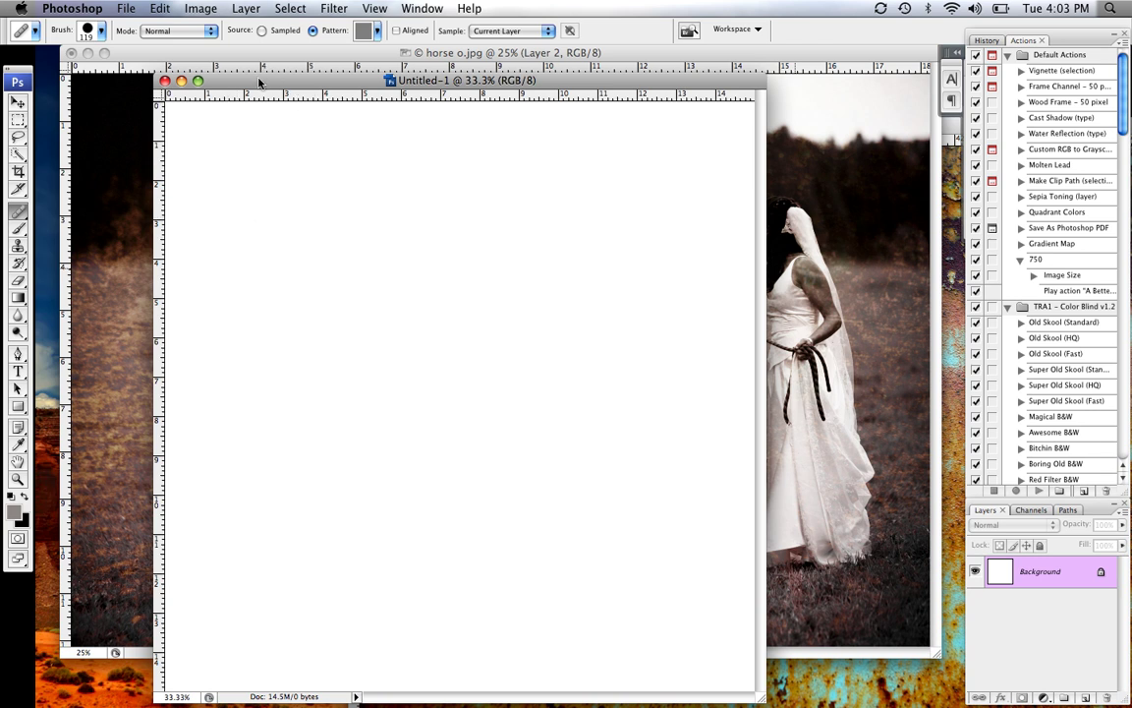
pyautogui.moveTo(260, 81); pyautogui.dragTo(258, 77)
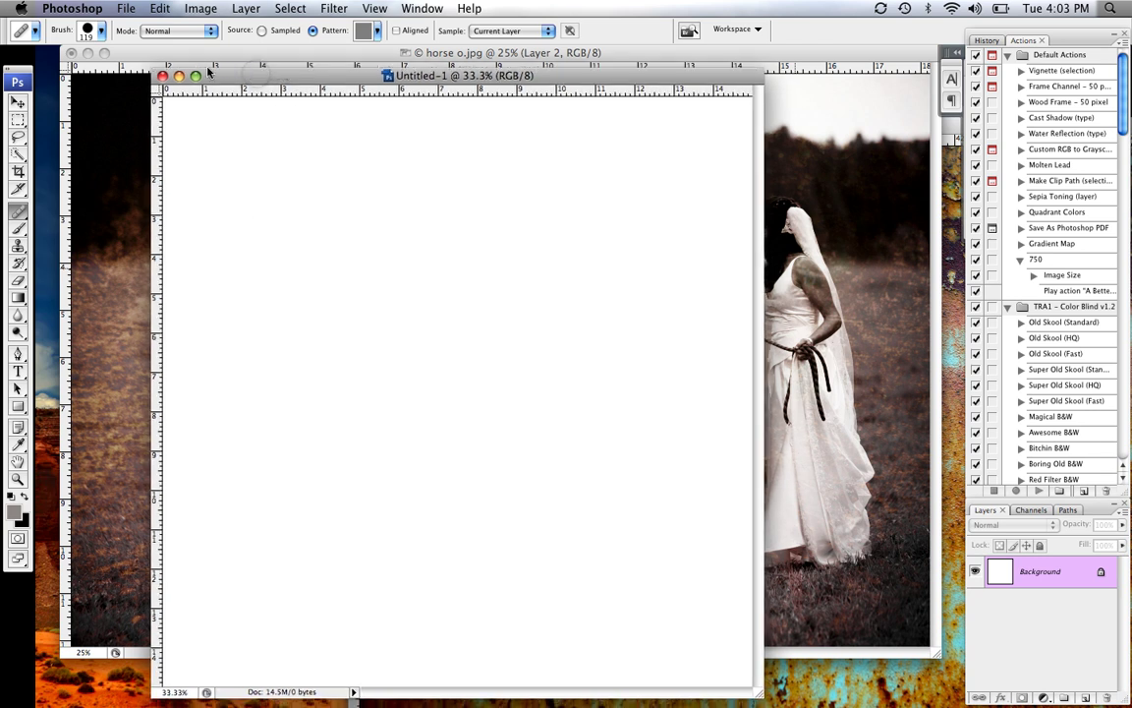
# Fill the whole Untitled-1 canvas with 50% Gray using Edit > Fill
pyautogui.click(160, 12)
pyautogui.click(182, 240)
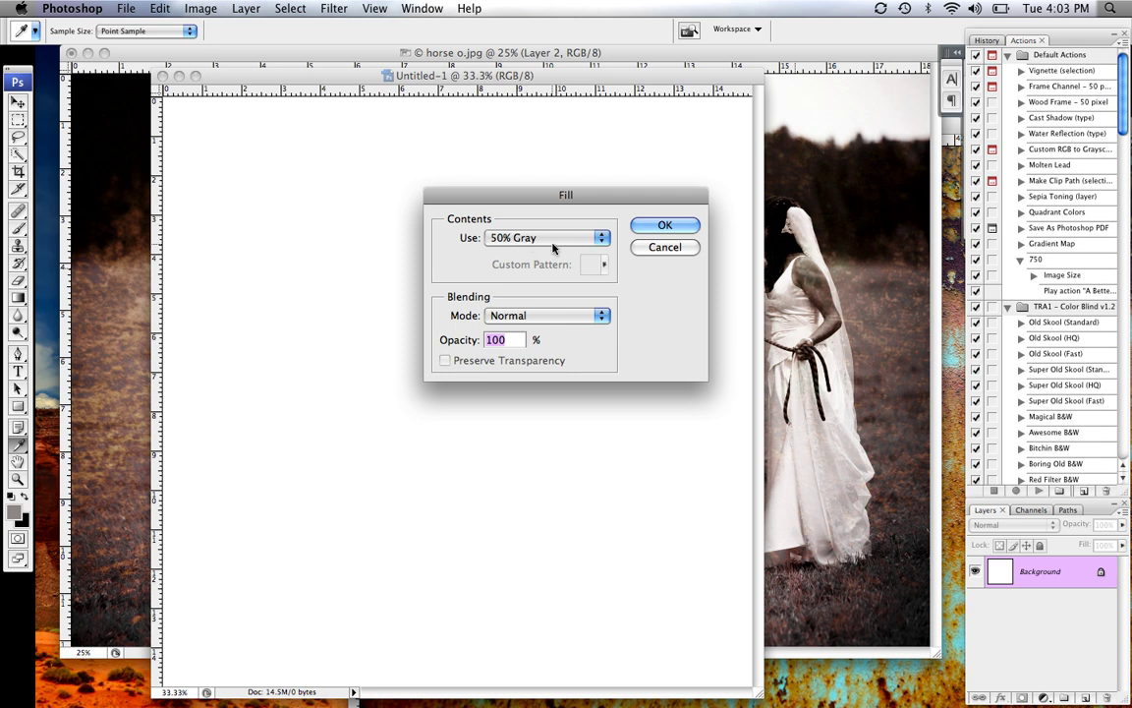
pyautogui.click(556, 239)
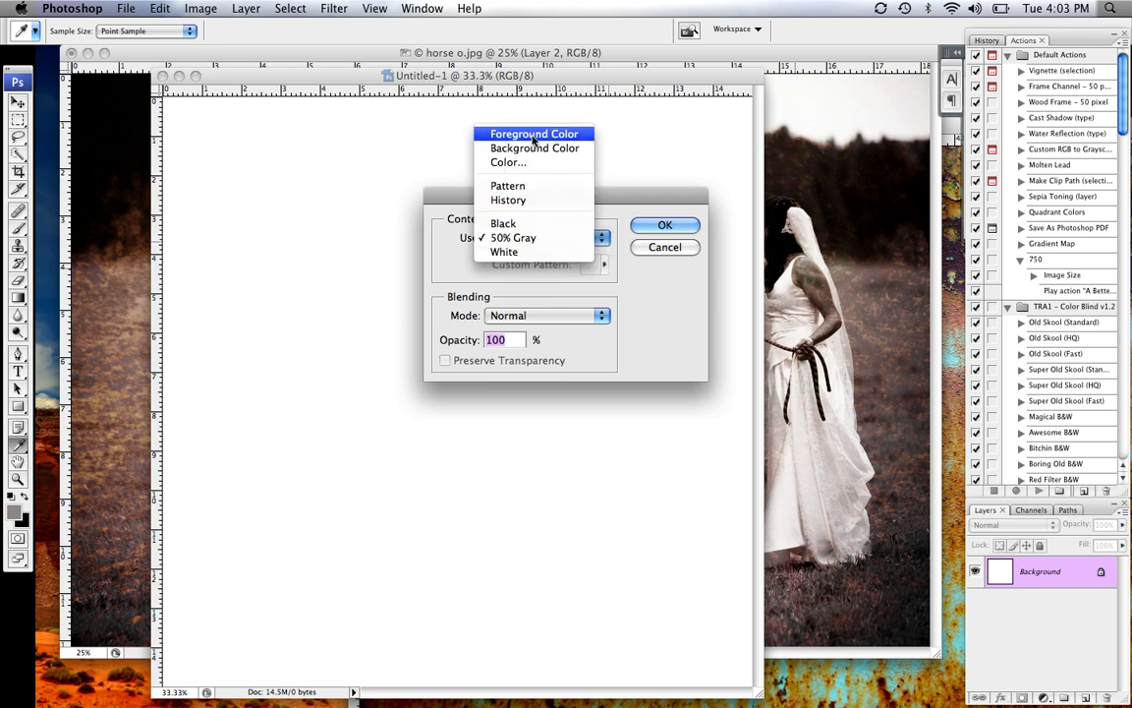
pyautogui.click(542, 237)
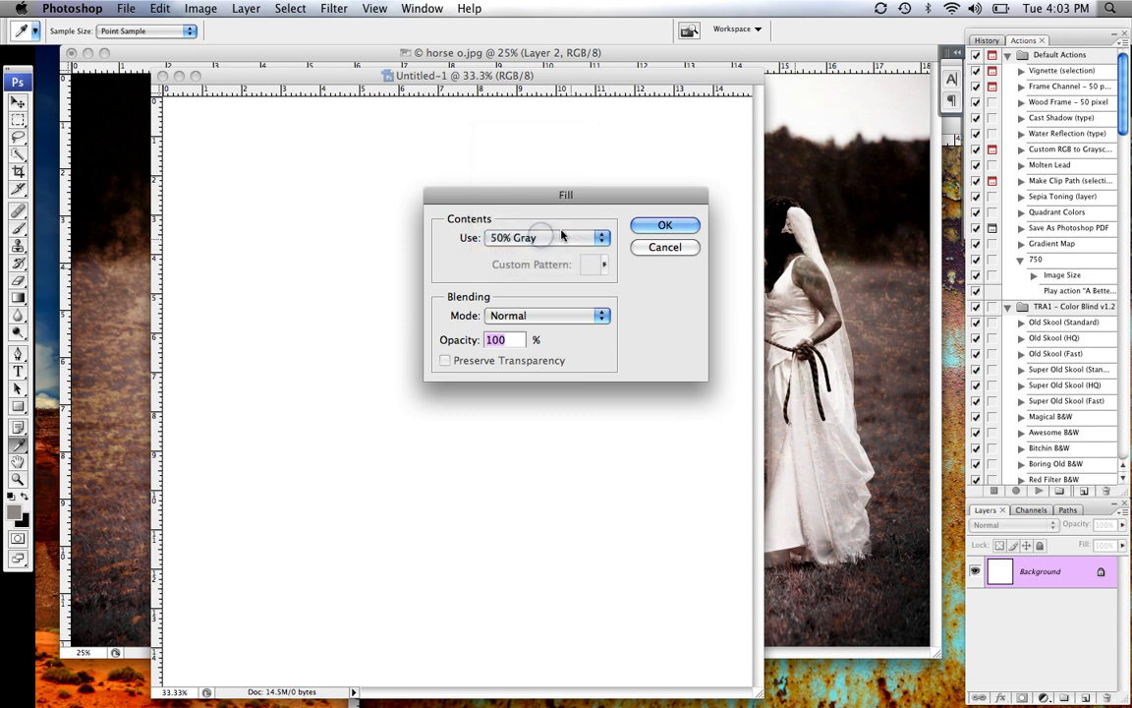
pyautogui.click(656, 224)
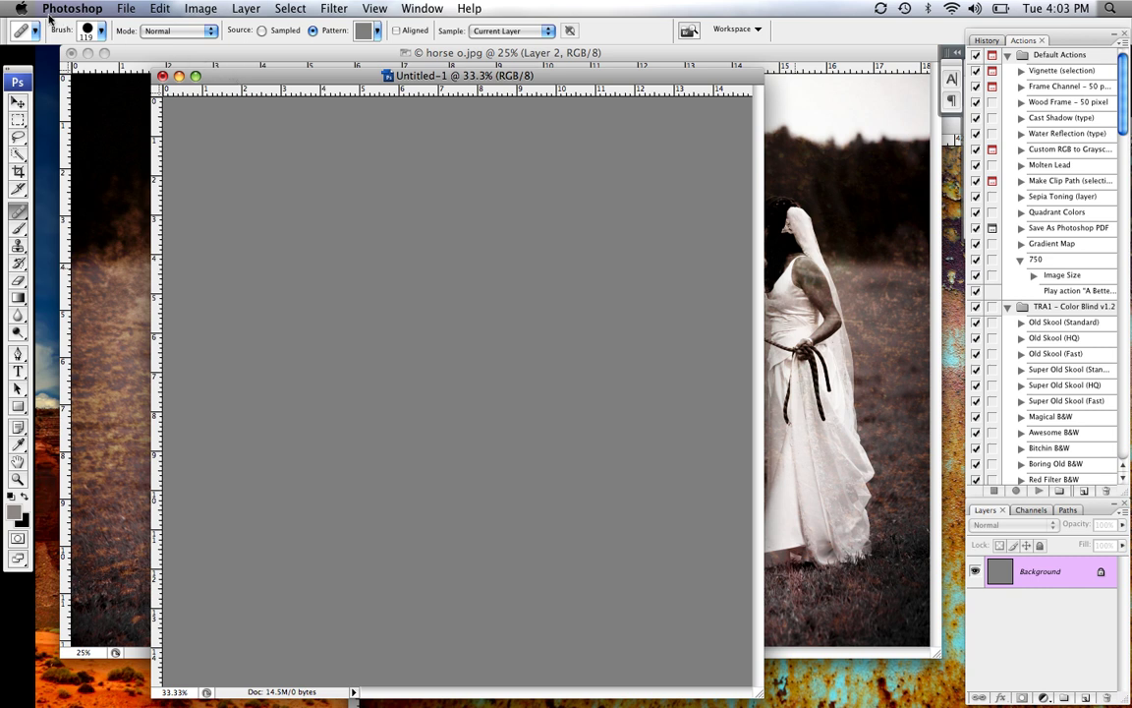
# Define the gray canvas as a new pattern named 'pattern2'
pyautogui.click(155, 8)
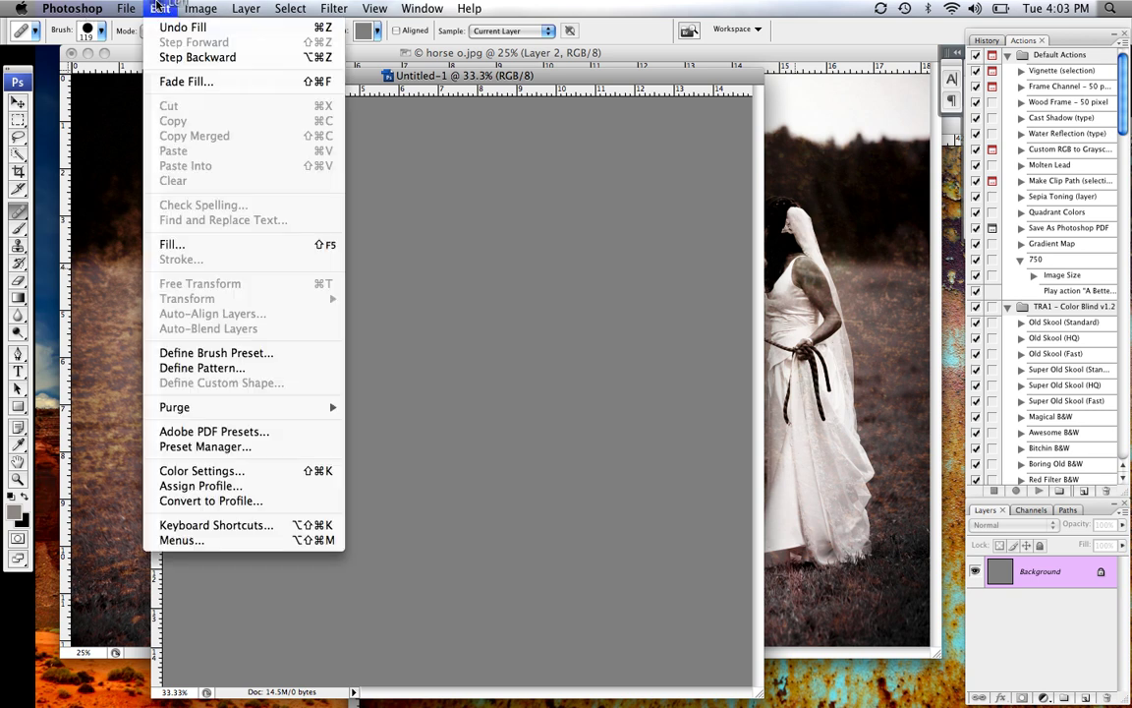
pyautogui.click(197, 370)
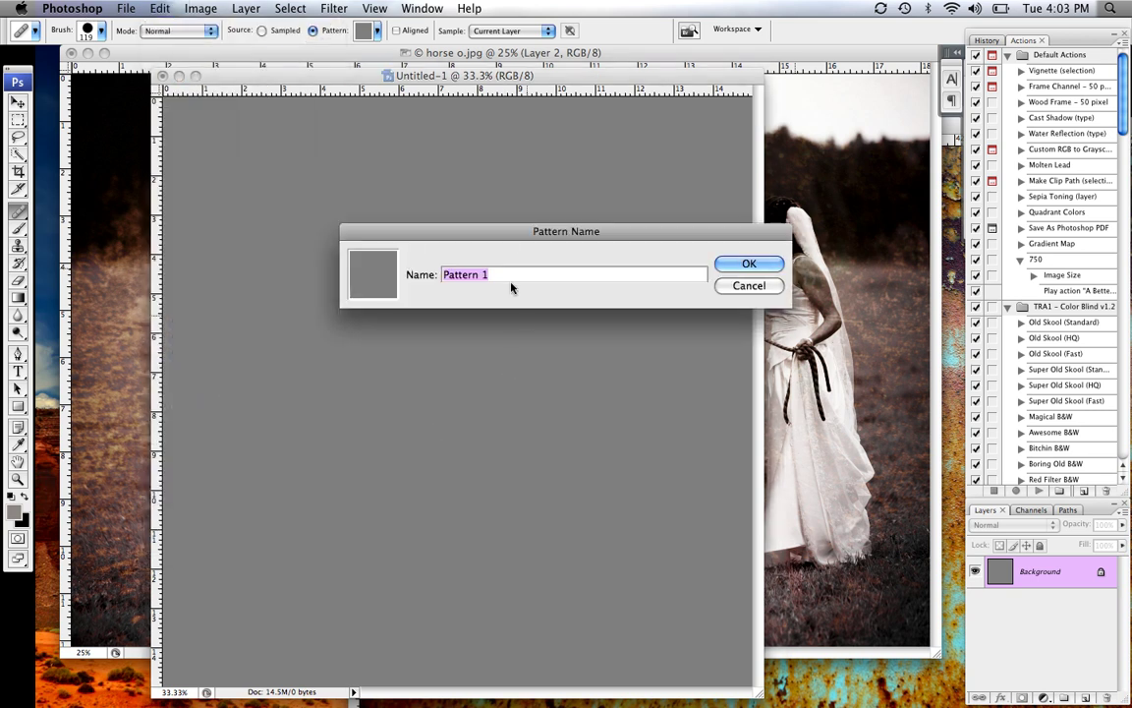
pyautogui.write('pattern2')
pyautogui.press('Return')
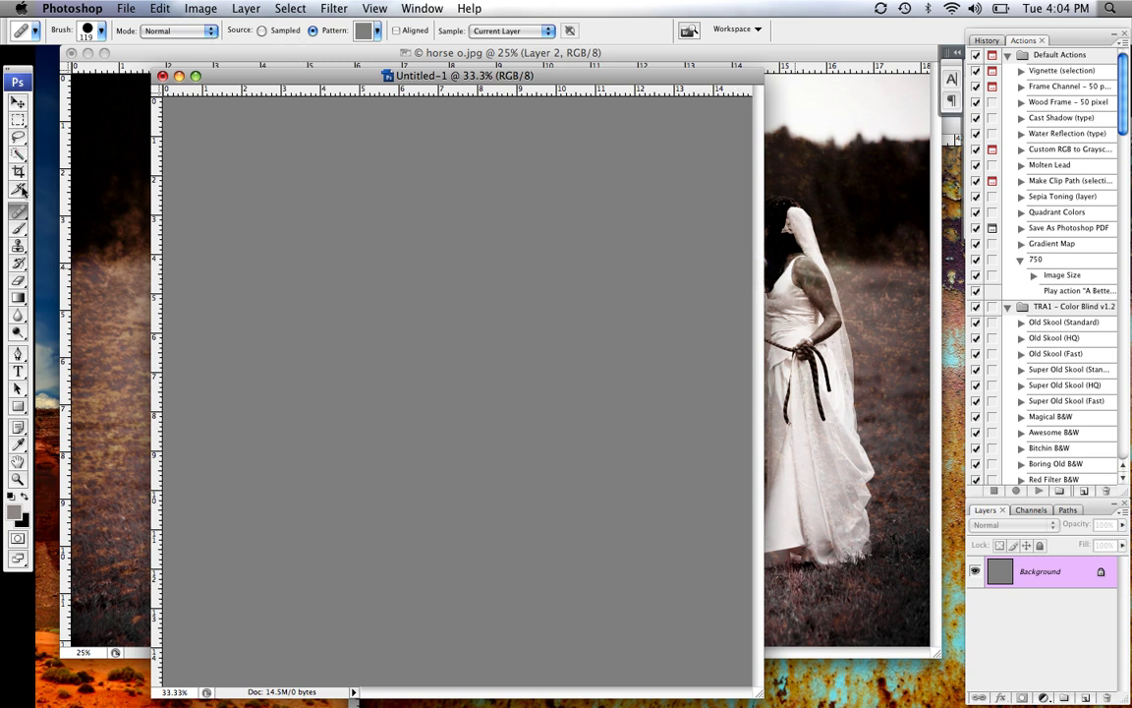
# Set the Healing Brush source to the new gray pattern, then close Untitled-1 without saving
pyautogui.click(262, 31)
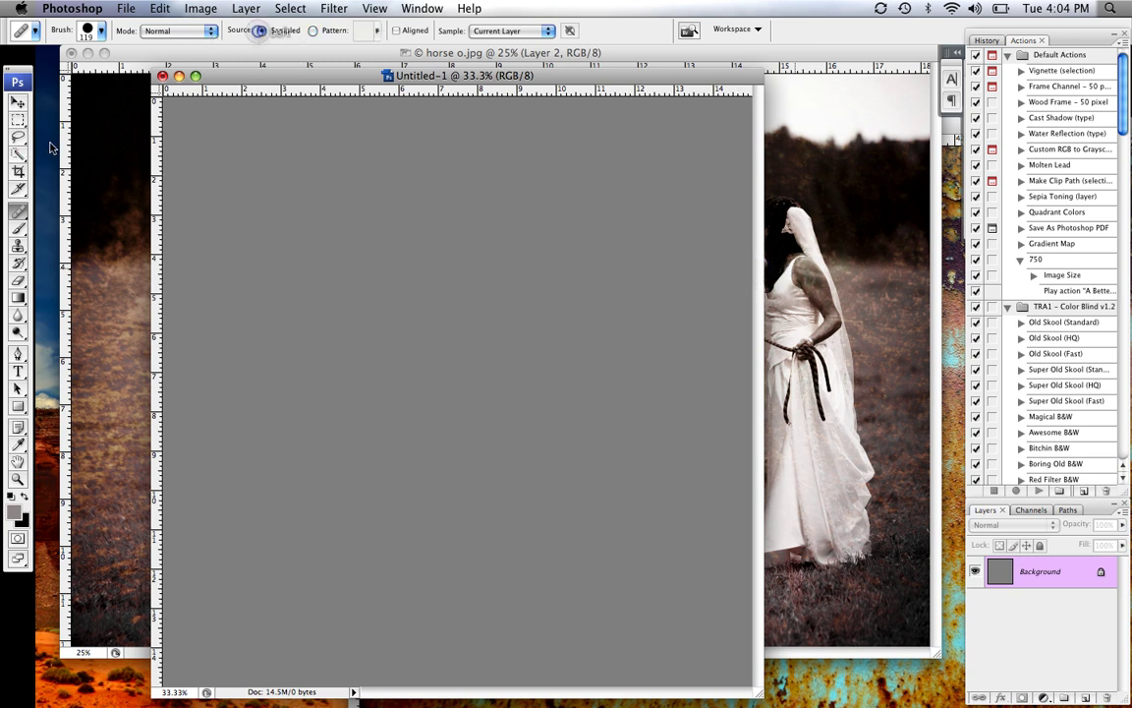
pyautogui.click(312, 30)
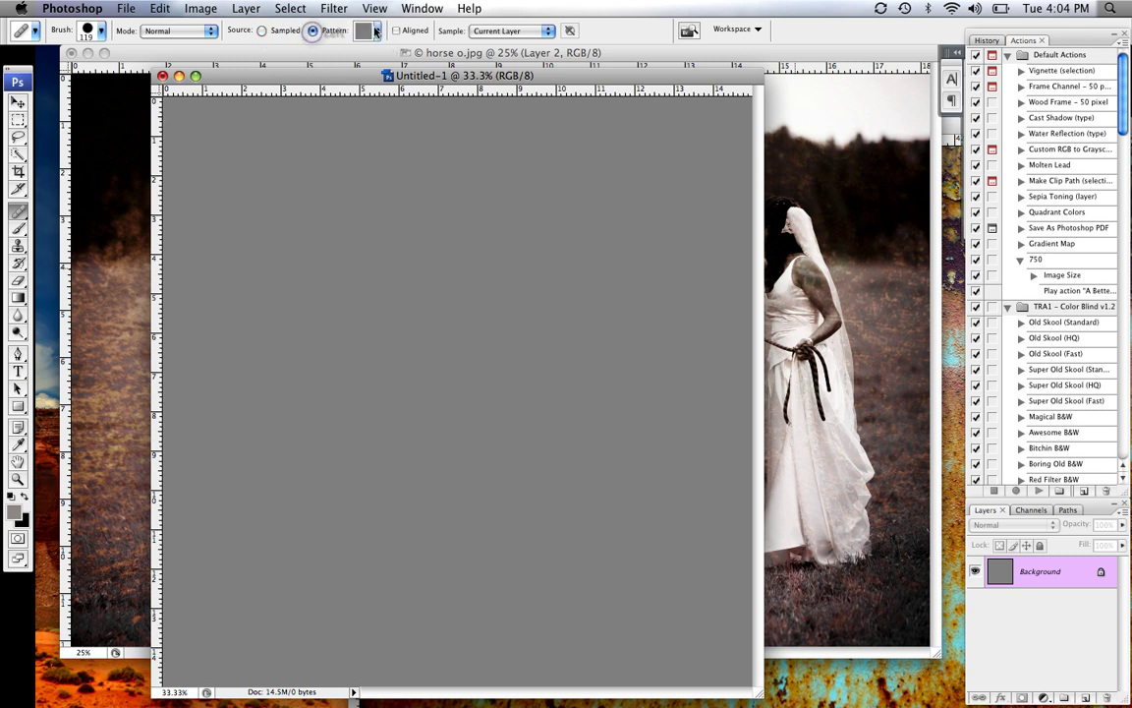
pyautogui.click(376, 30)
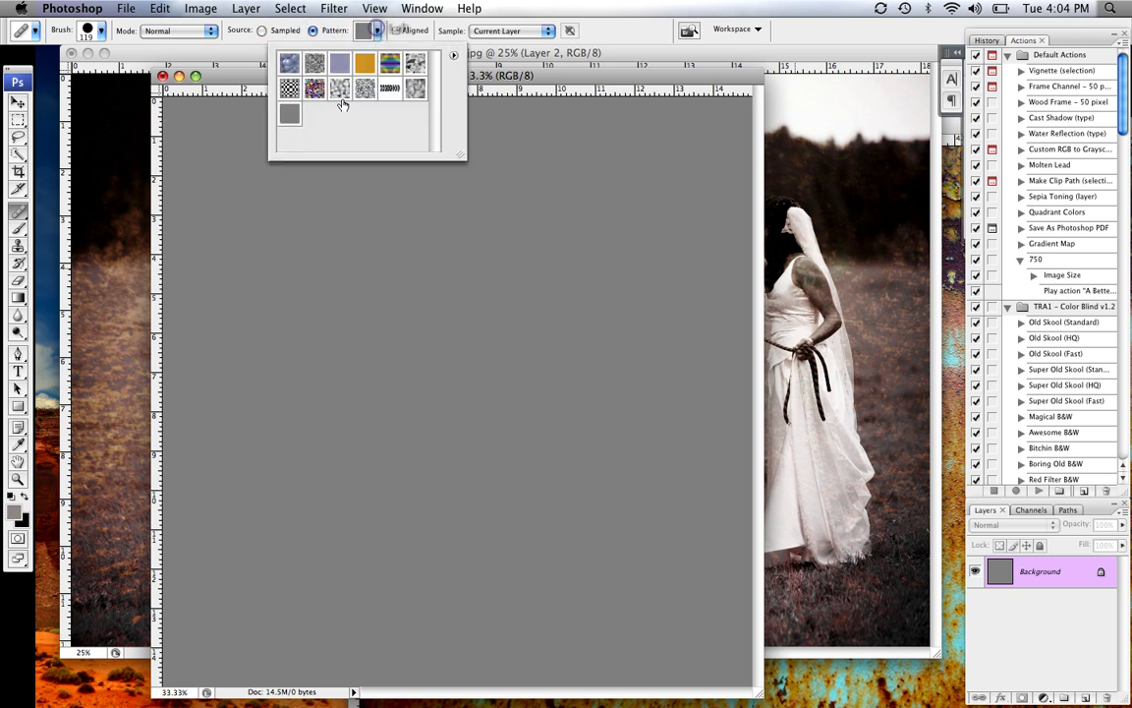
pyautogui.click(289, 117)
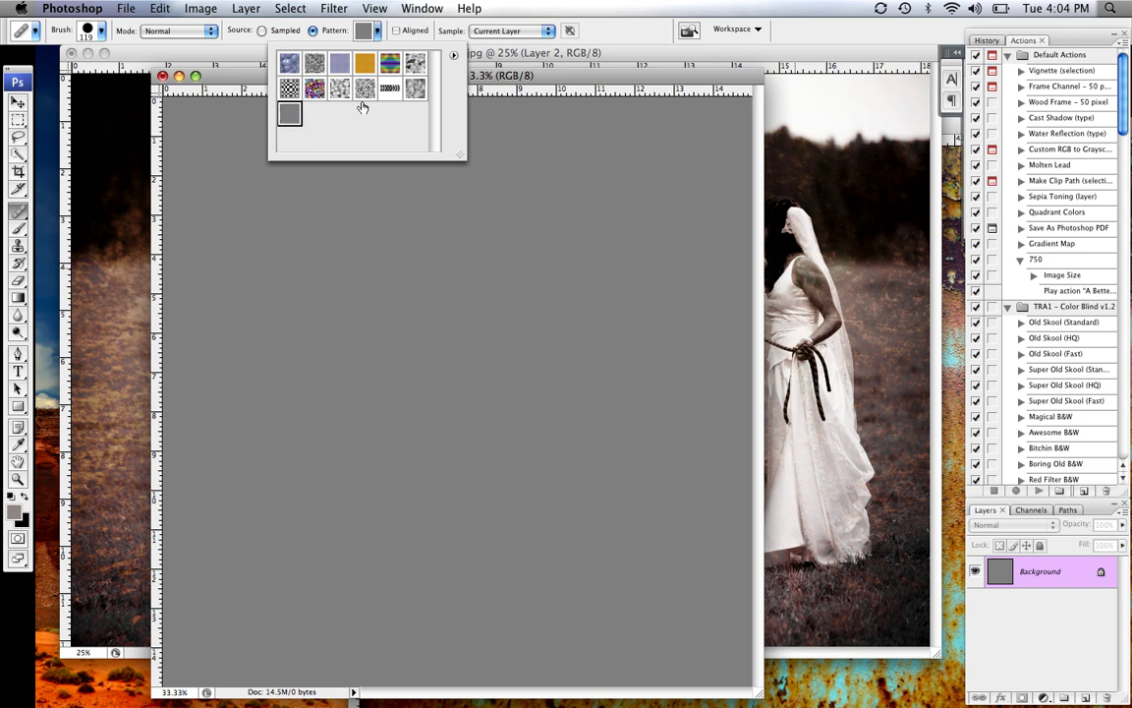
pyautogui.click(489, 81)
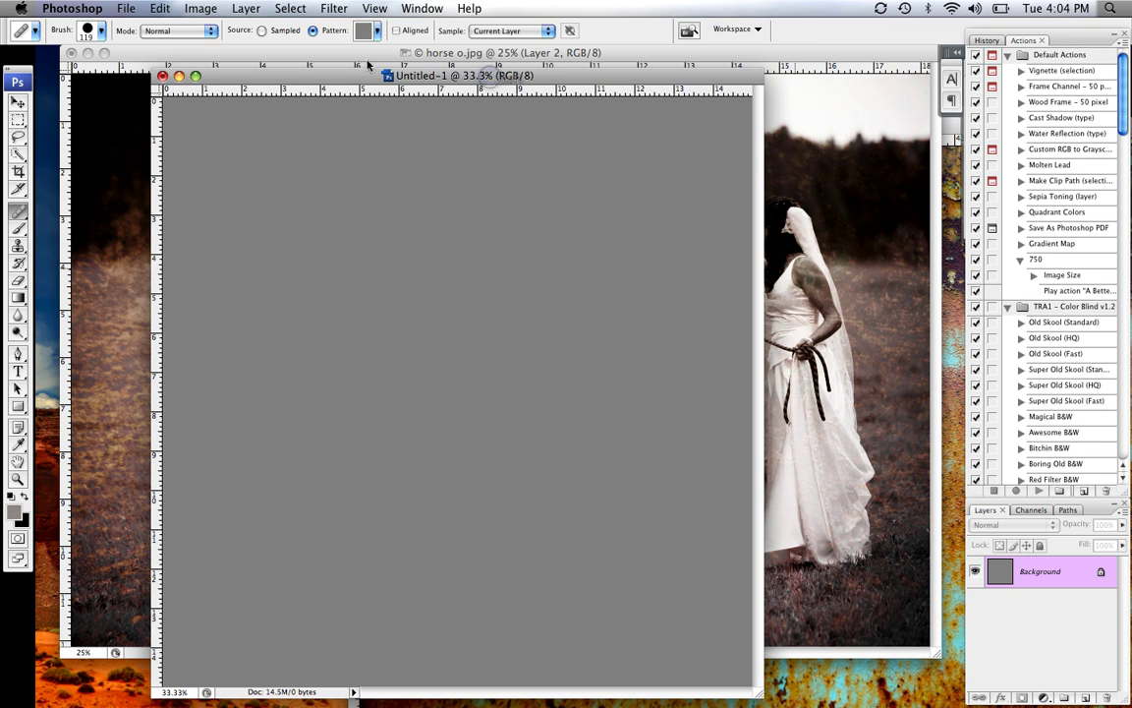
pyautogui.click(162, 77)
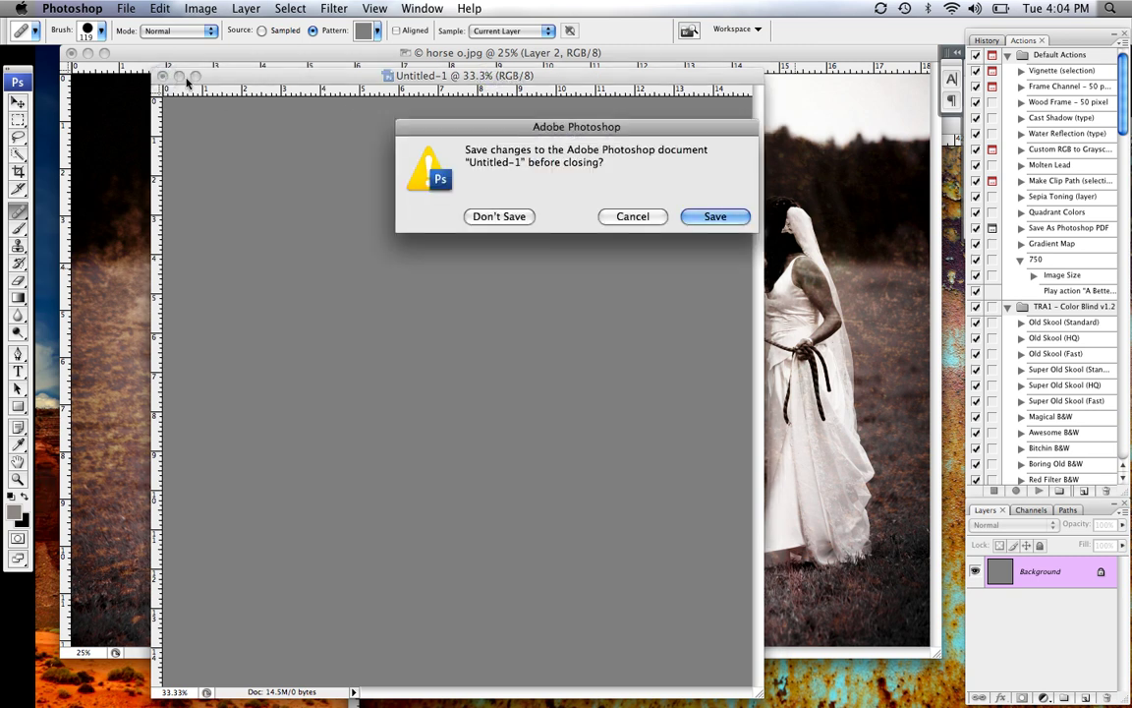
pyautogui.click(499, 216)
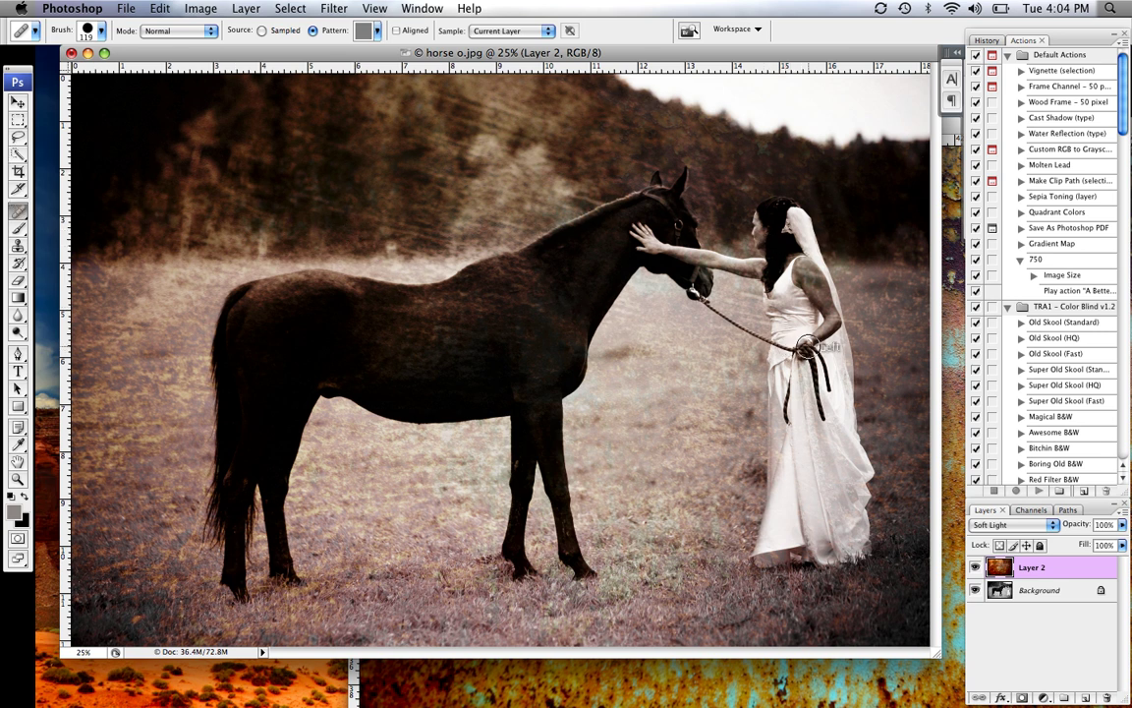
# Paint the gray pattern over the bride's back arm from hand to shoulder
pyautogui.click(811, 342)
pyautogui.moveTo(826, 331)
pyautogui.mouseDown()
pyautogui.moveTo(831, 300)
pyautogui.moveTo(810, 265)
pyautogui.moveTo(818, 294)
pyautogui.moveTo(774, 251)
pyautogui.moveTo(776, 277)
pyautogui.moveTo(764, 220)
pyautogui.moveTo(776, 256)
pyautogui.moveTo(765, 265)
pyautogui.moveTo(657, 246)
pyautogui.moveTo(632, 226)
pyautogui.moveTo(408, 281)
pyautogui.moveTo(583, 296)
pyautogui.moveTo(404, 320)
pyautogui.moveTo(501, 312)
pyautogui.moveTo(377, 291)
pyautogui.moveTo(507, 332)
pyautogui.moveTo(409, 341)
pyautogui.moveTo(483, 344)
pyautogui.moveTo(394, 384)
pyautogui.moveTo(456, 363)
pyautogui.moveTo(377, 371)
pyautogui.moveTo(443, 382)
pyautogui.moveTo(519, 328)
pyautogui.moveTo(543, 354)
pyautogui.moveTo(540, 392)
pyautogui.moveTo(550, 394)
pyautogui.moveTo(576, 305)
pyautogui.moveTo(571, 346)
pyautogui.moveTo(591, 297)
pyautogui.moveTo(507, 341)
pyautogui.moveTo(527, 350)
pyautogui.moveTo(534, 279)
pyautogui.moveTo(476, 288)
pyautogui.moveTo(597, 261)
pyautogui.moveTo(527, 271)
pyautogui.moveTo(552, 258)
pyautogui.moveTo(597, 254)
pyautogui.mouseUp()
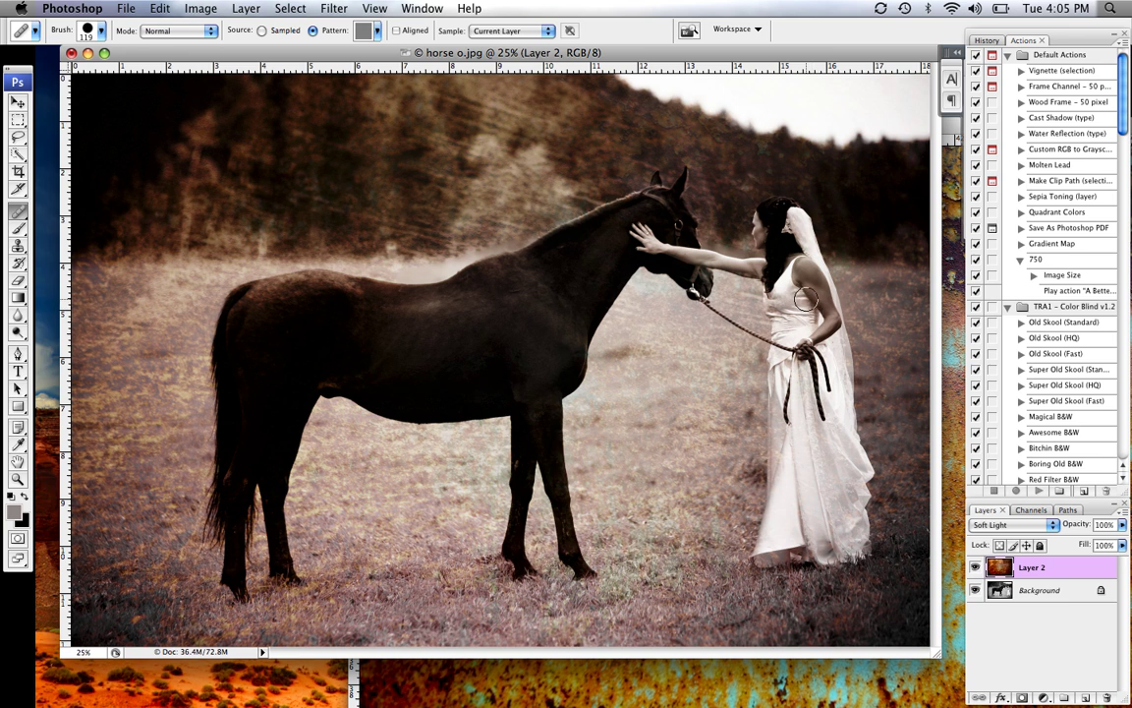
# Close horse o.jpg without saving and close horse 2.jpg
pyautogui.click(71, 53)
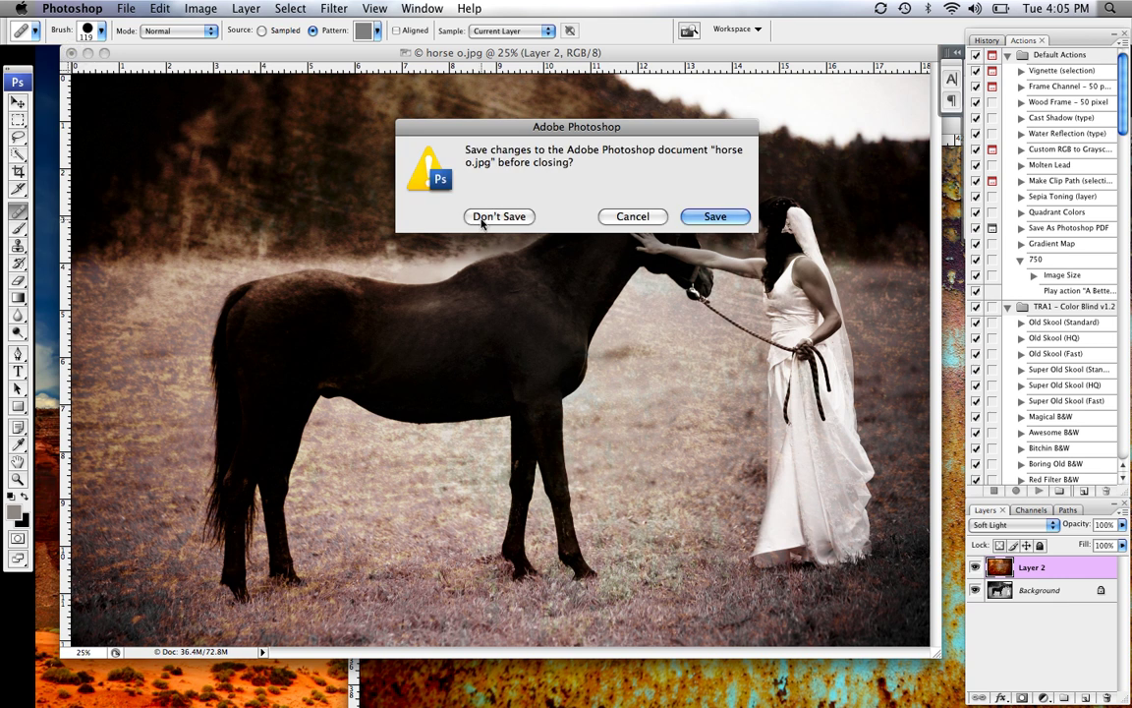
pyautogui.click(481, 215)
pyautogui.click(360, 127)
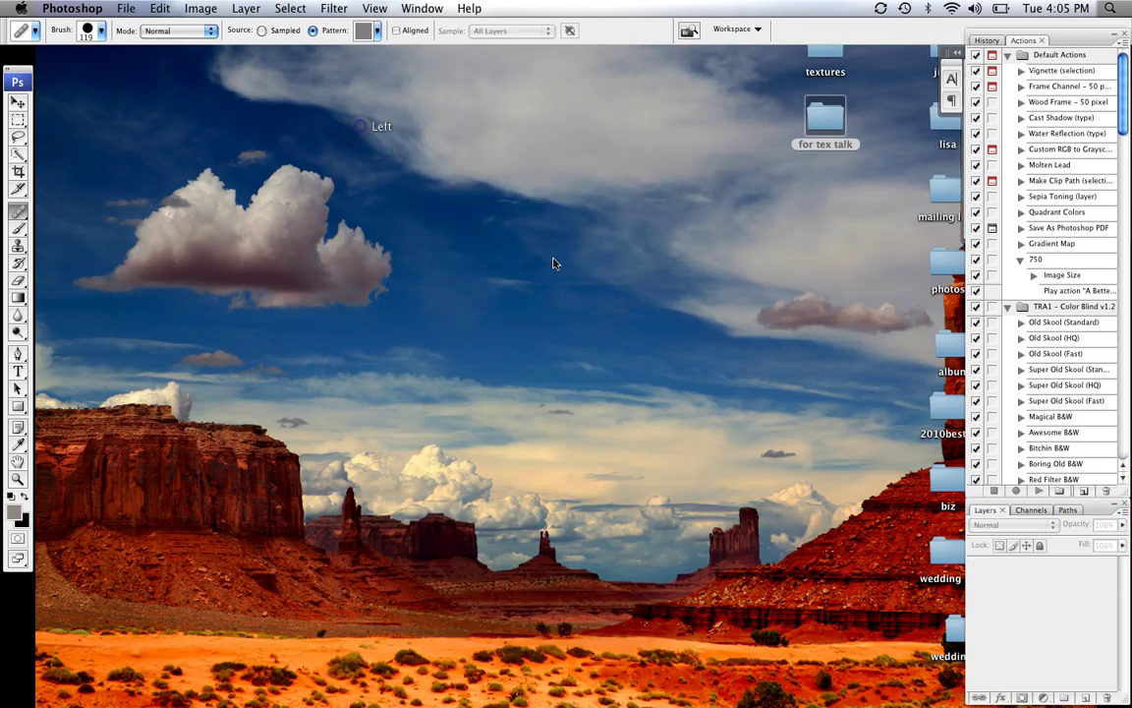
# Bring ad1.jpg and ad.jpg back from the Dock and reposition the gate image window
pyautogui.moveTo(995, 662)
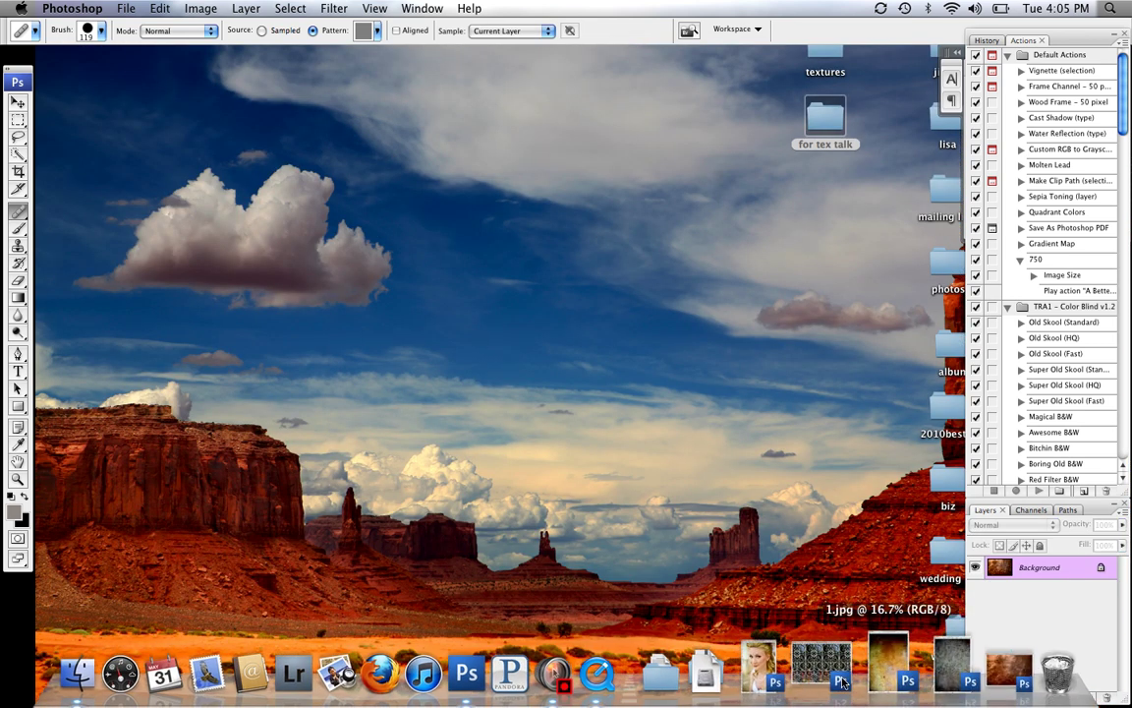
pyautogui.click(791, 671)
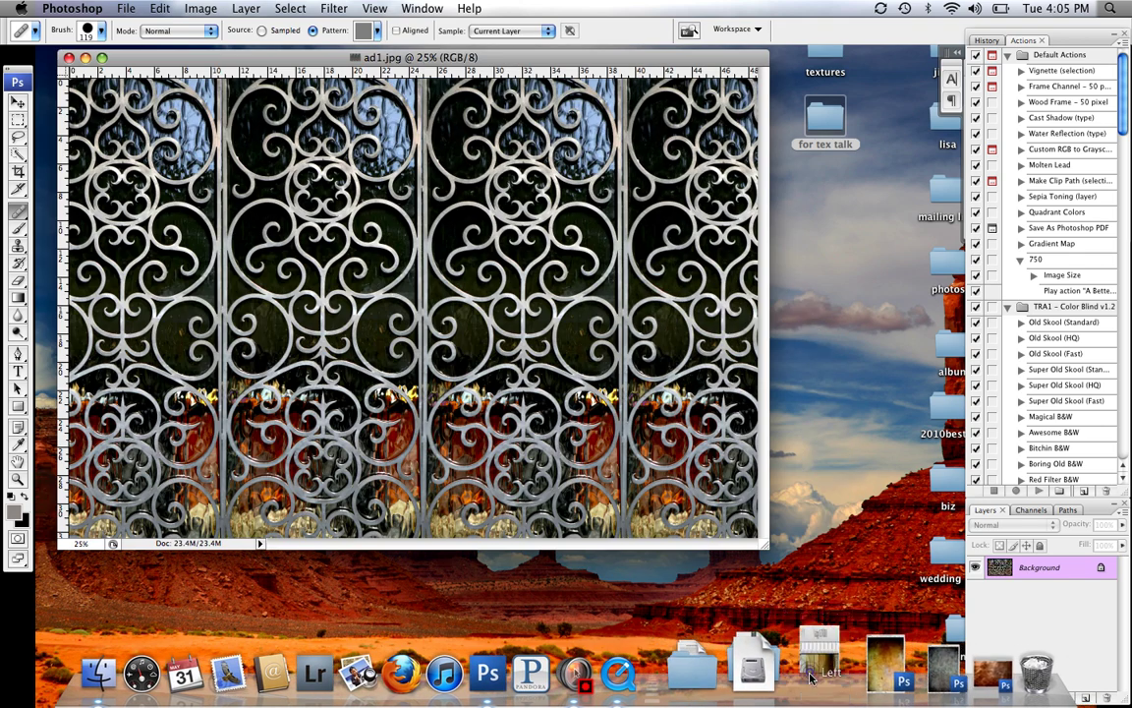
pyautogui.click(827, 669)
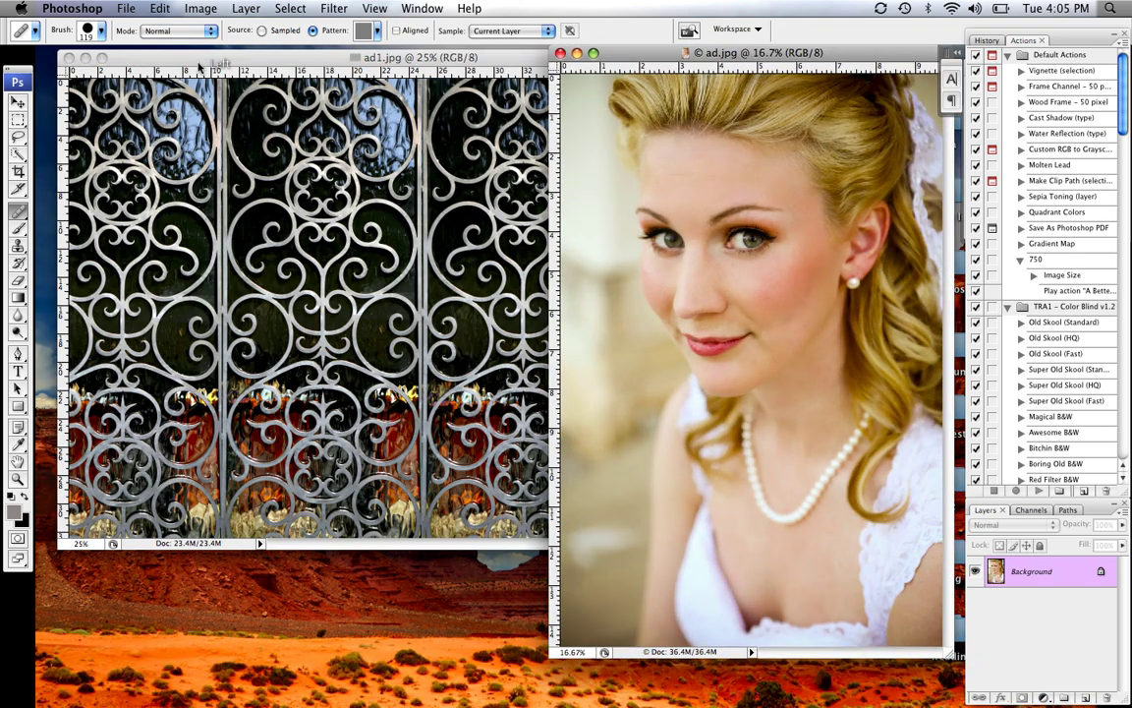
pyautogui.moveTo(198, 65); pyautogui.dragTo(188, 103)
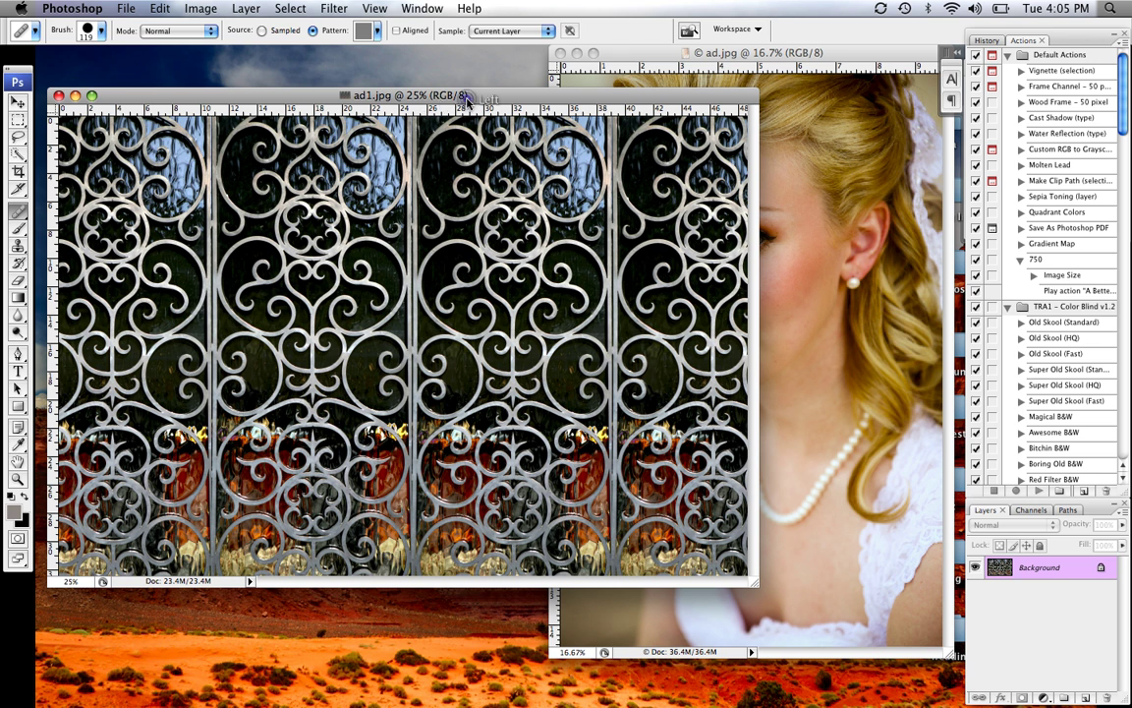
pyautogui.moveTo(464, 101); pyautogui.dragTo(493, 65)
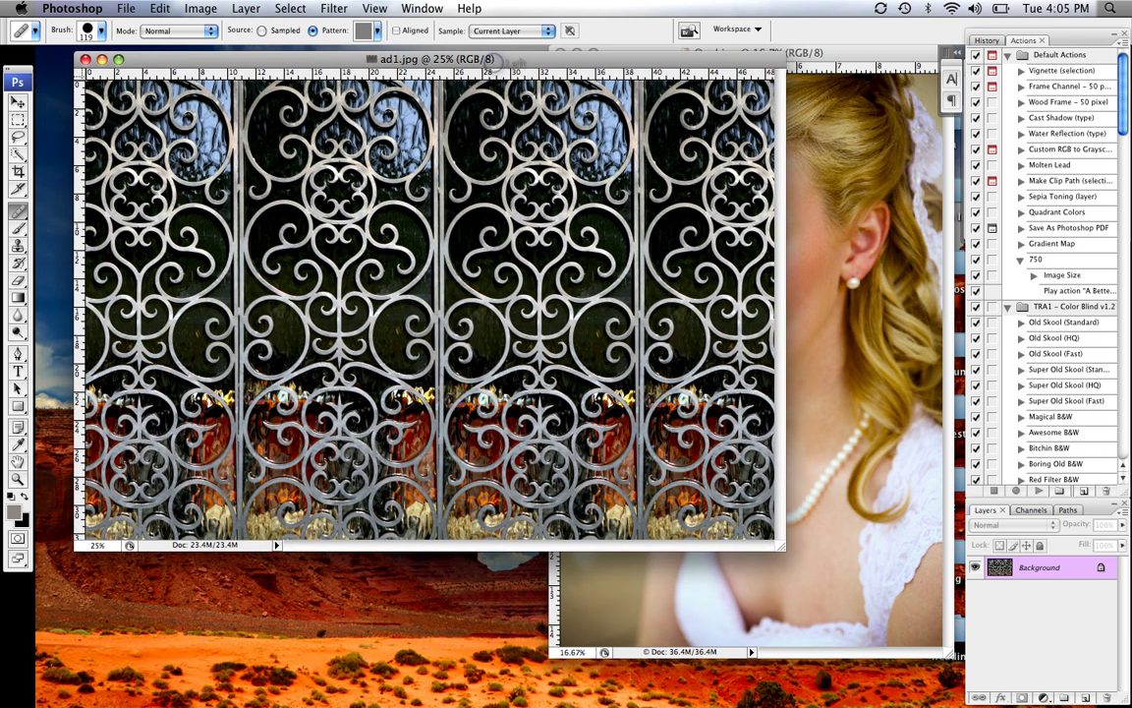
# Create a new 7 × 5 inch document at 300 pixels/inch
pyautogui.click(126, 8)
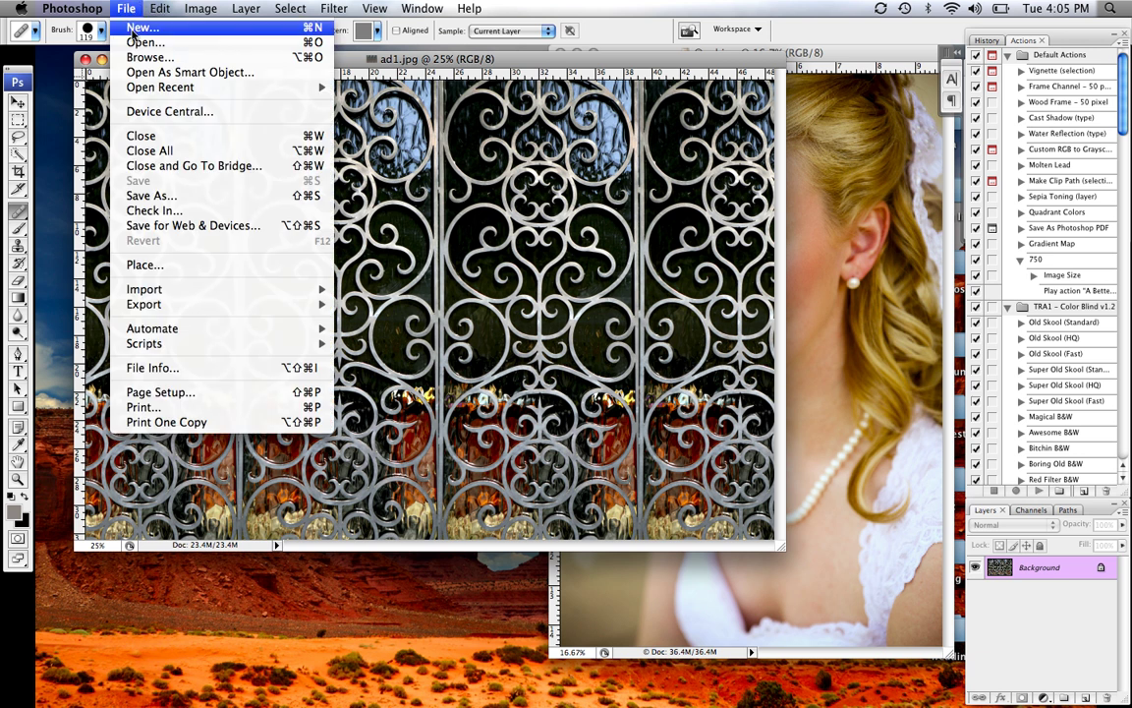
pyautogui.click(137, 28)
pyautogui.press('Tab')
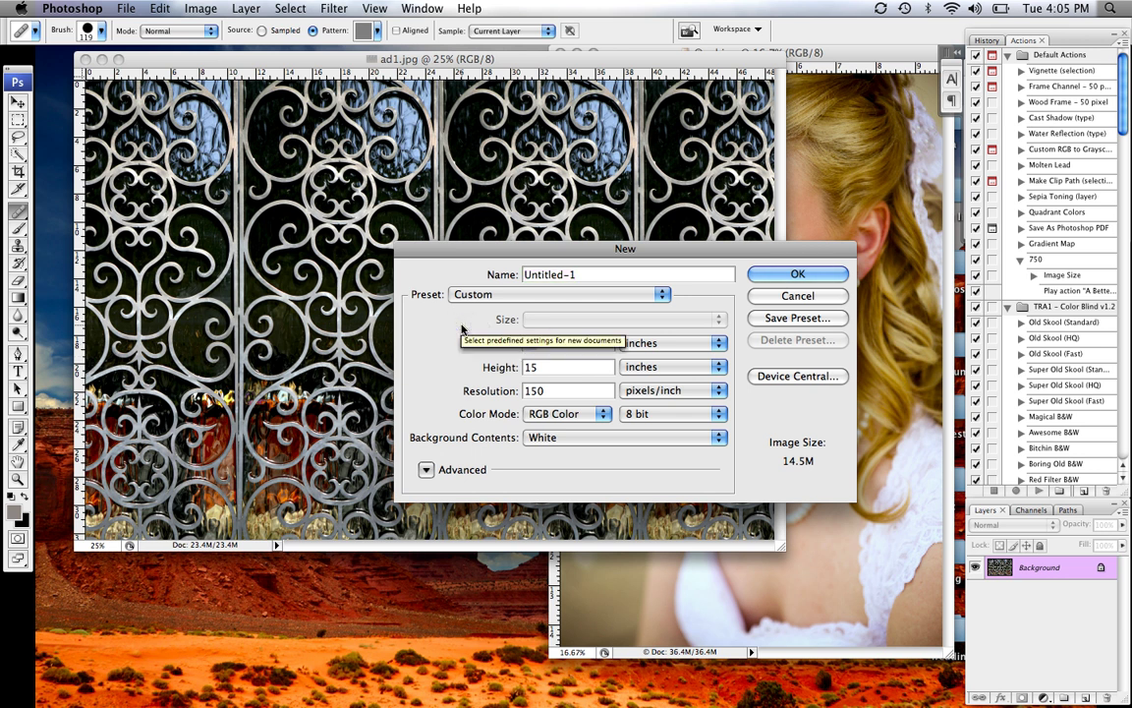
pyautogui.write('7')
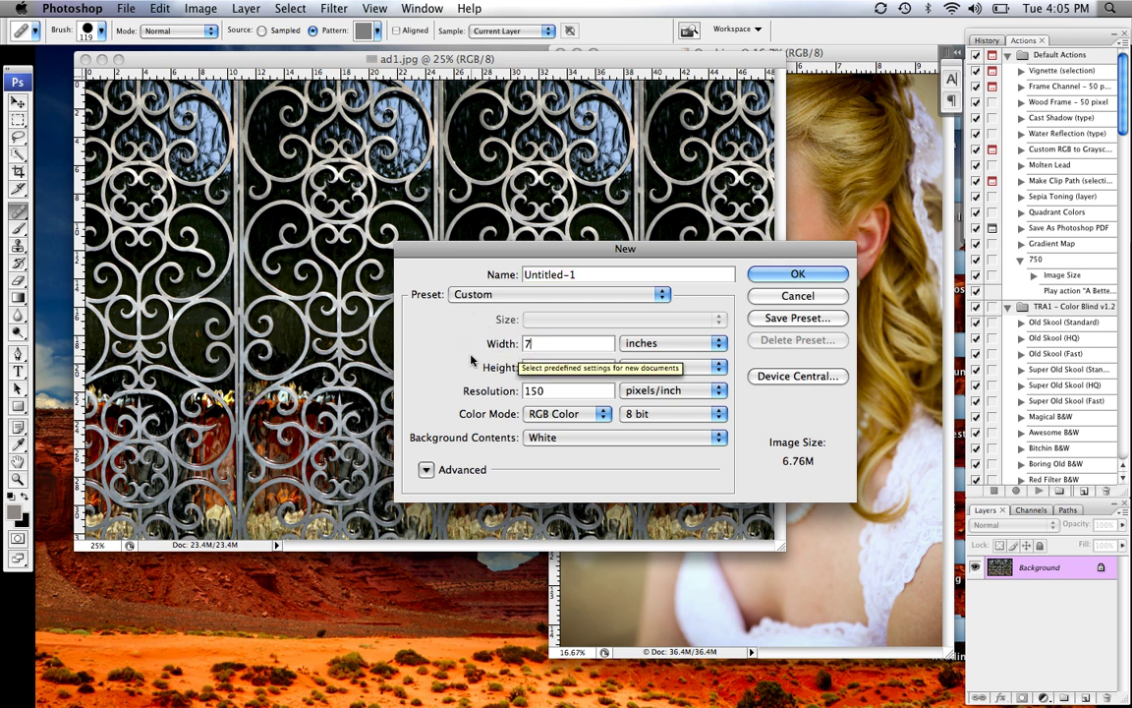
pyautogui.press('Tab')
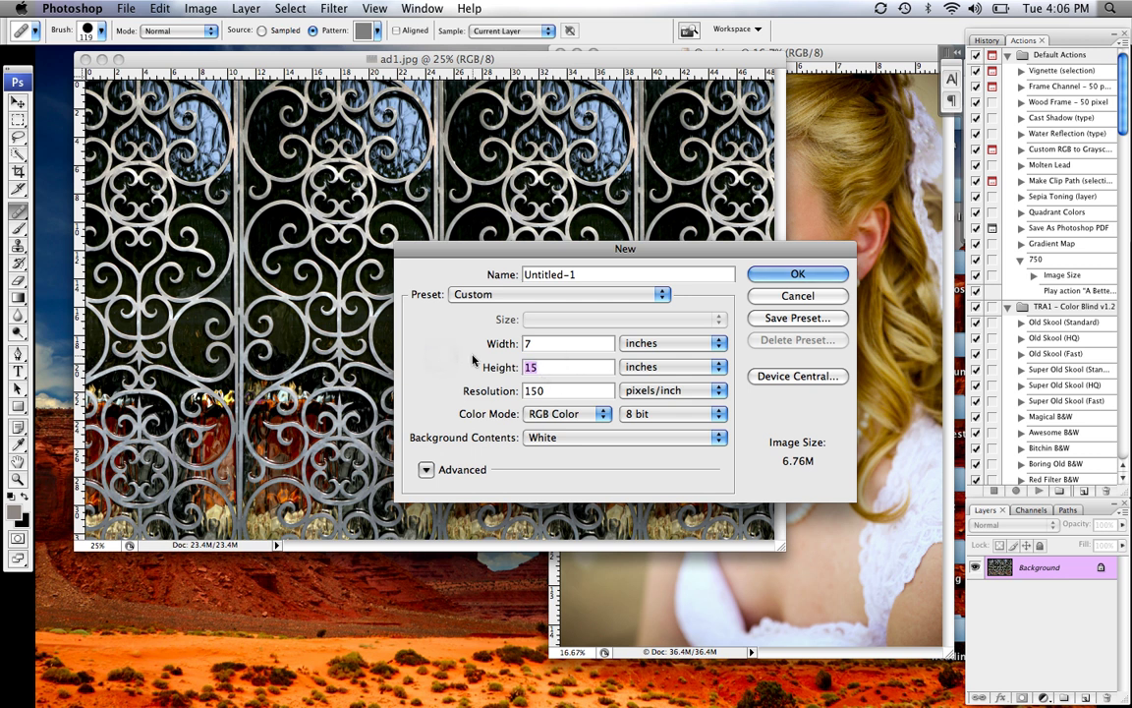
pyautogui.write('5')
pyautogui.press('Tab')
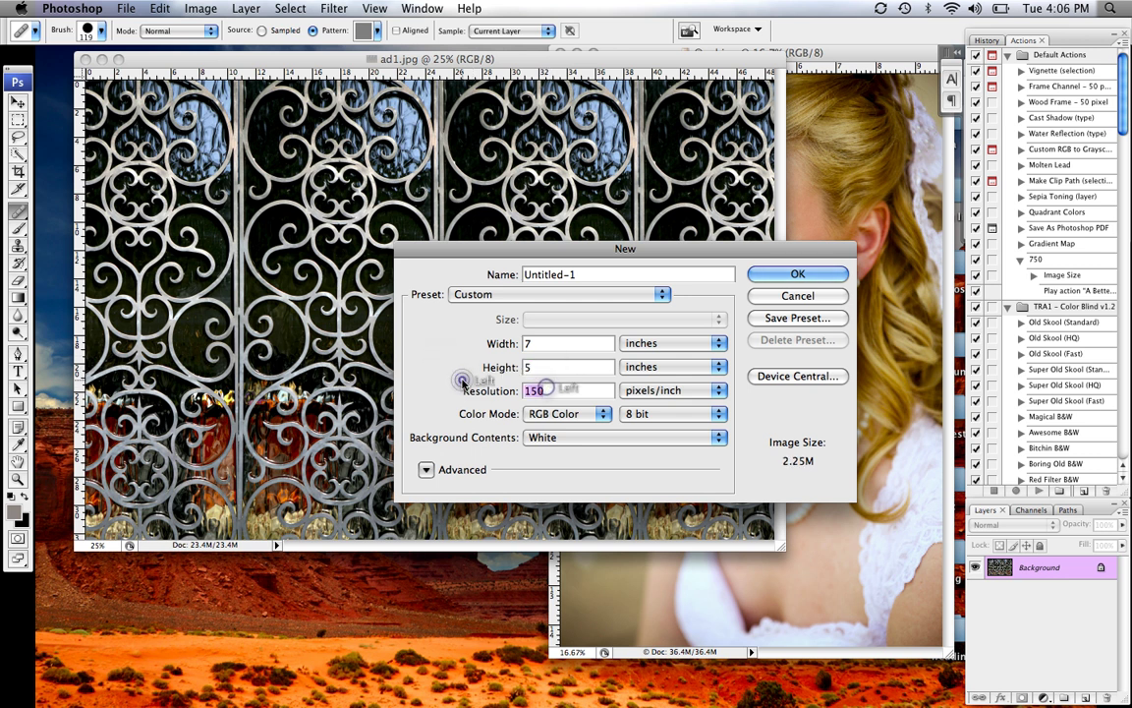
pyautogui.write('300')
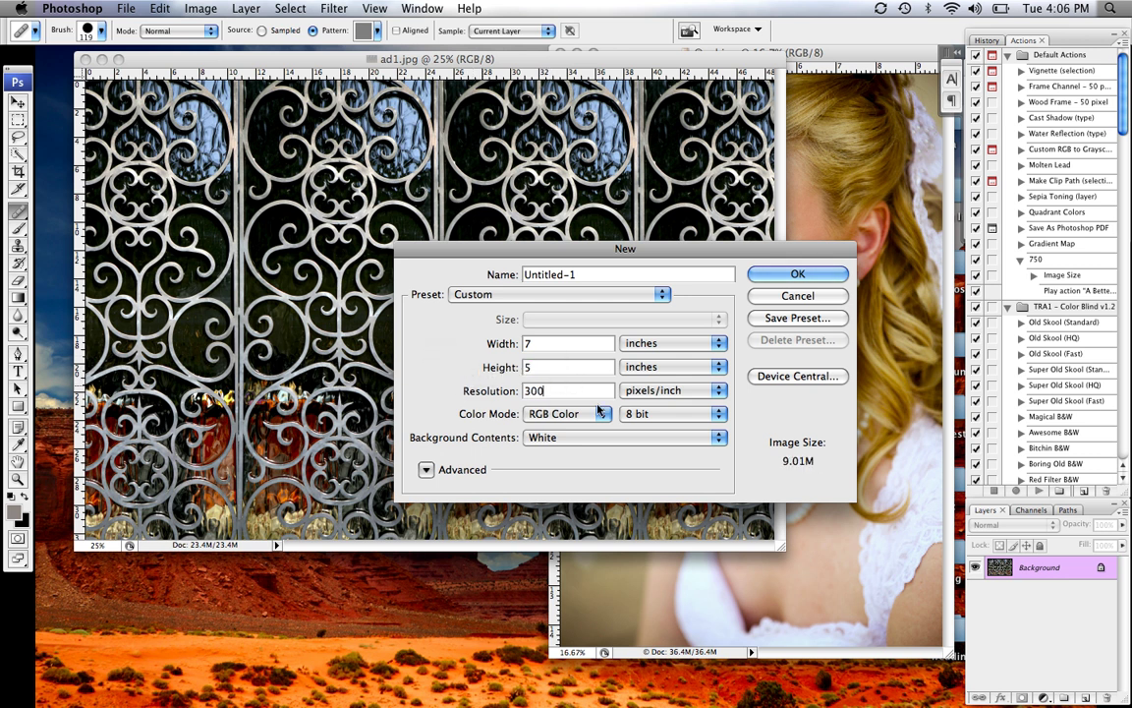
pyautogui.click(794, 273)
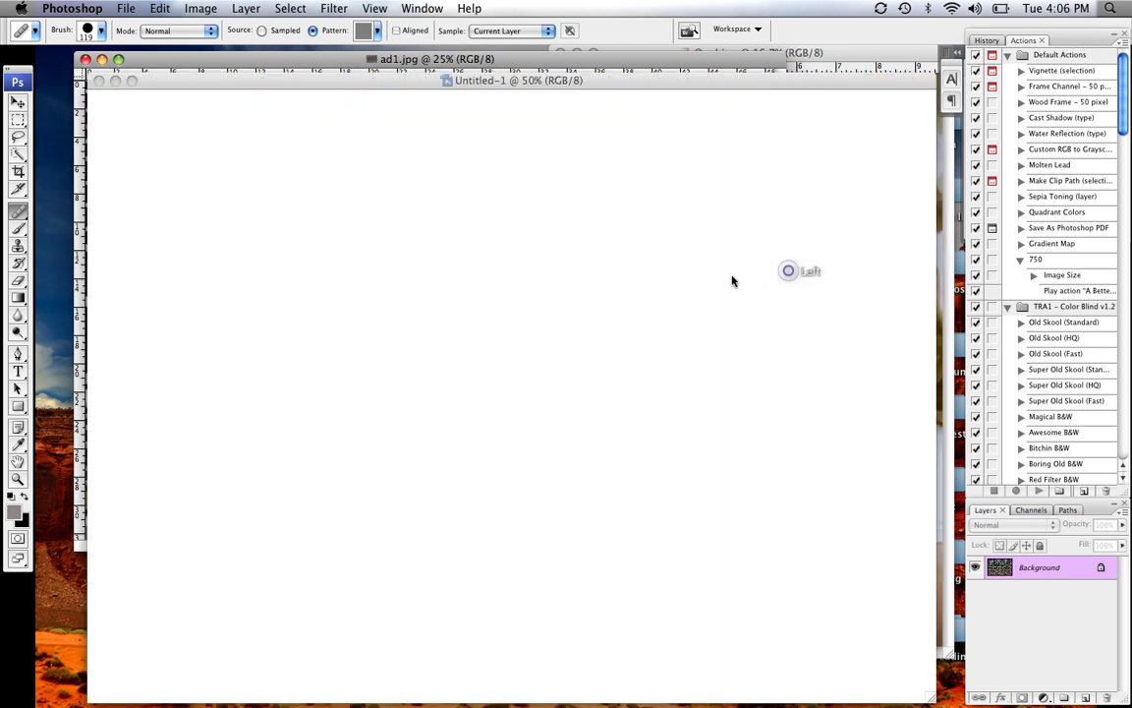
pyautogui.click(651, 82)
pyautogui.moveTo(651, 82)
pyautogui.mouseDown()
pyautogui.moveTo(629, 77)
pyautogui.moveTo(615, 96)
pyautogui.moveTo(615, 70)
pyautogui.mouseUp()
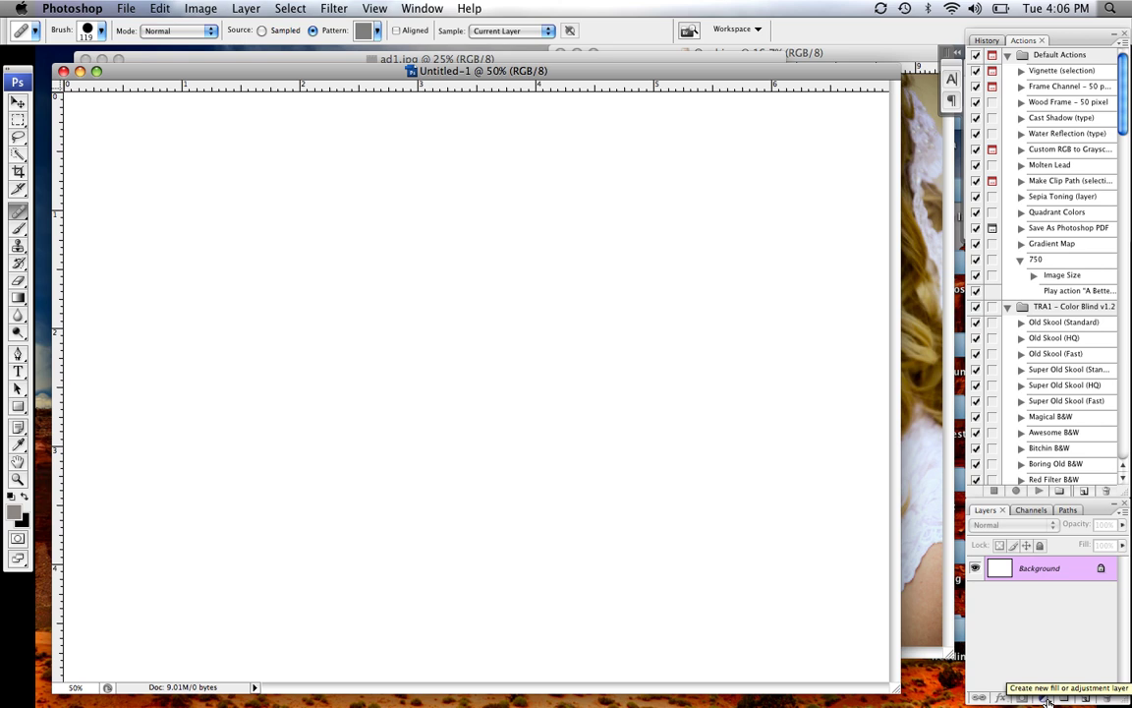
# Add a Solid Color fill layer in dark teal #095051 over the Background
pyautogui.click(1048, 699)
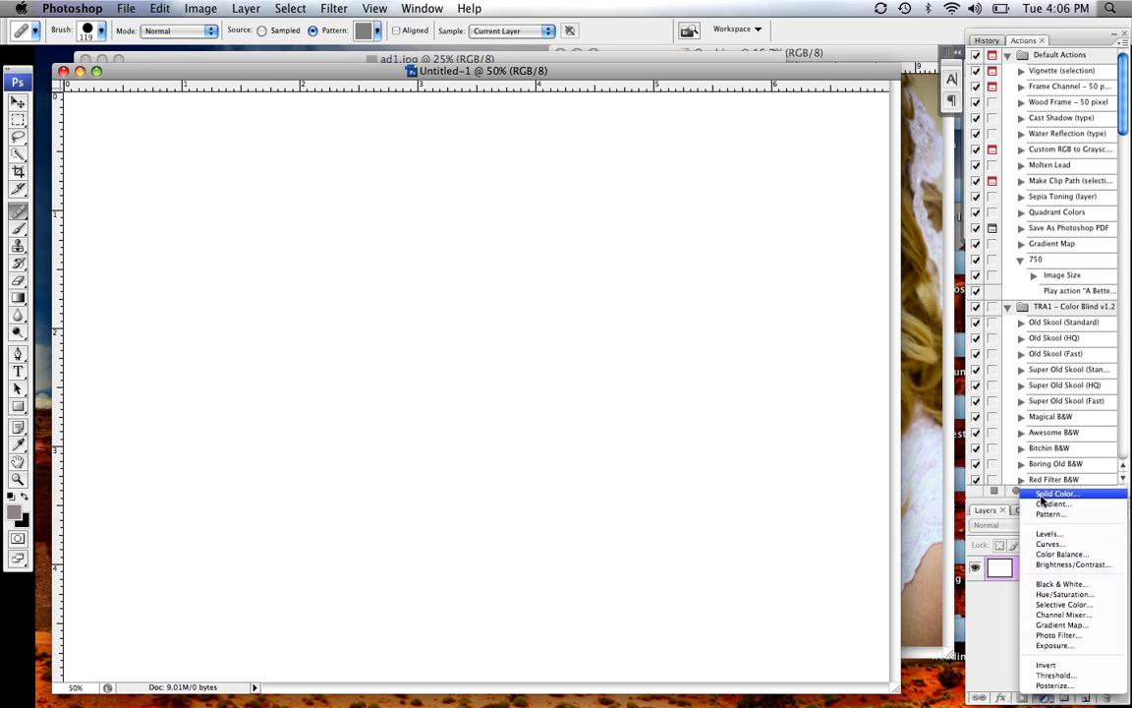
pyautogui.click(1049, 493)
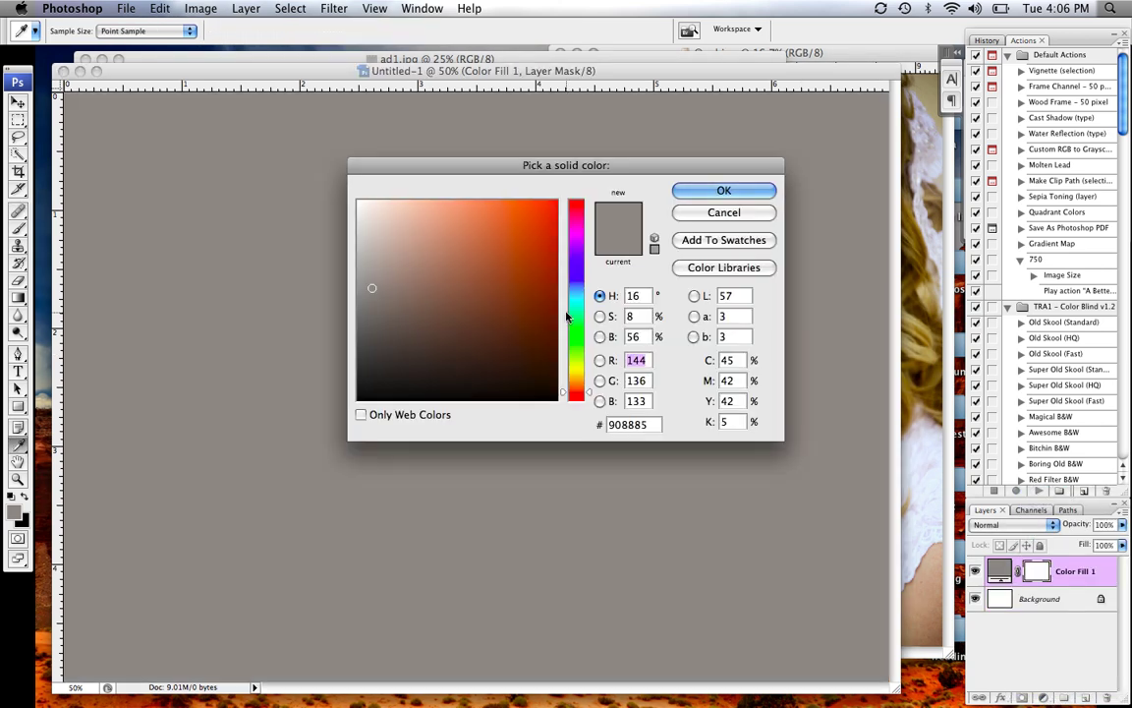
pyautogui.click(578, 305)
pyautogui.moveTo(577, 307)
pyautogui.mouseDown()
pyautogui.moveTo(536, 319)
pyautogui.moveTo(535, 336)
pyautogui.mouseUp()
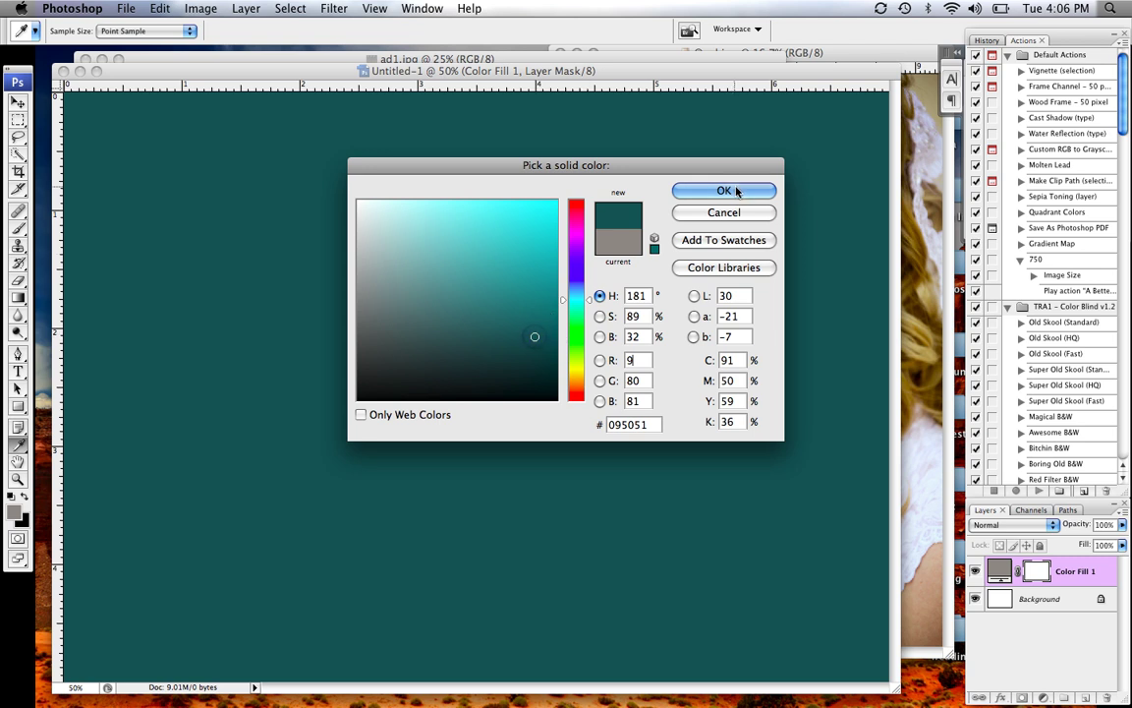
pyautogui.click(723, 189)
pyautogui.press('s')
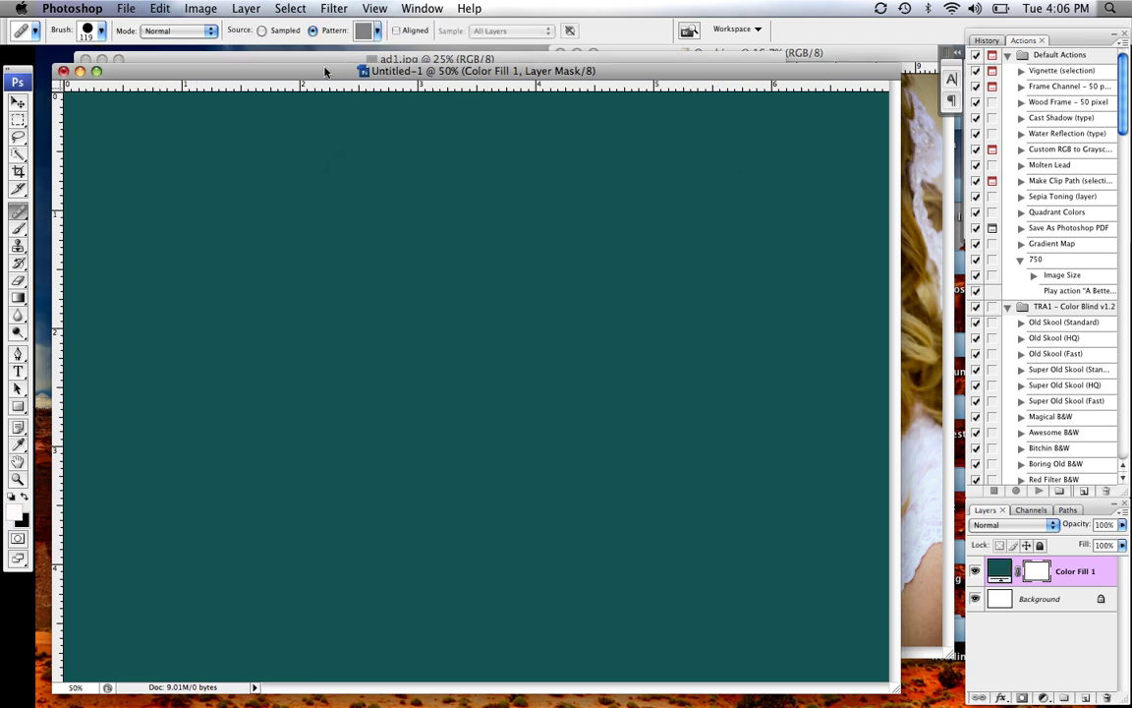
pyautogui.moveTo(324, 69); pyautogui.dragTo(329, 77)
# Bring ad1.jpg forward and select its pale ironwork with Color Range, widening Fuzziness
pyautogui.click(333, 62)
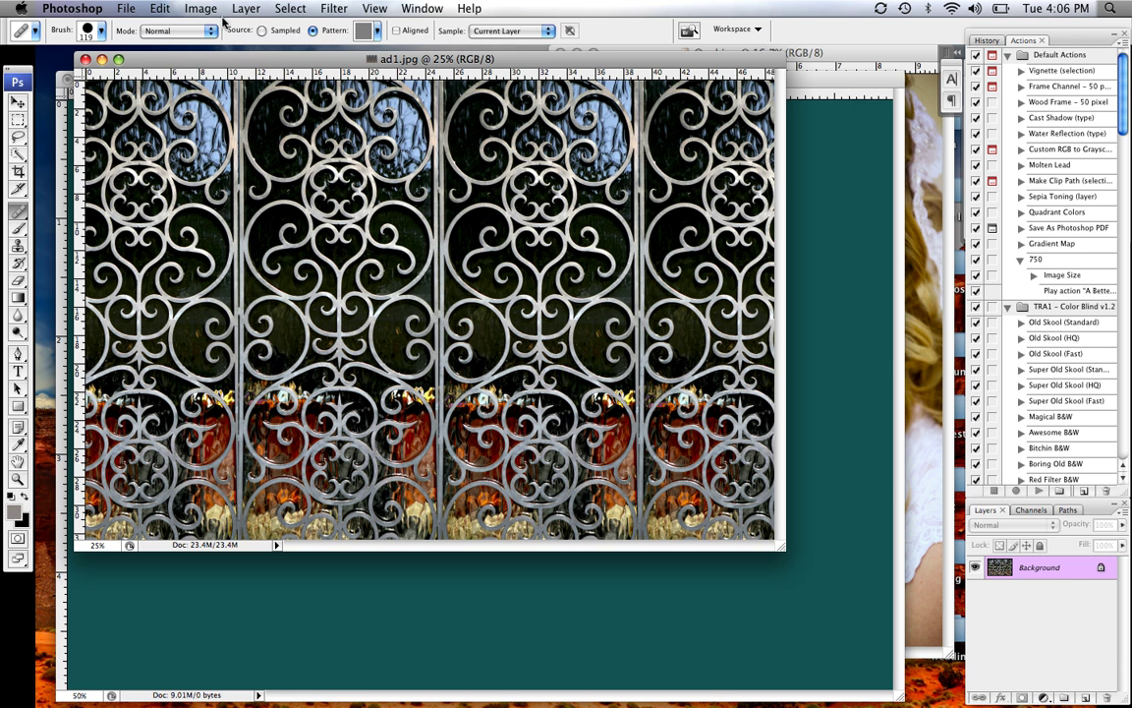
pyautogui.click(326, 12)
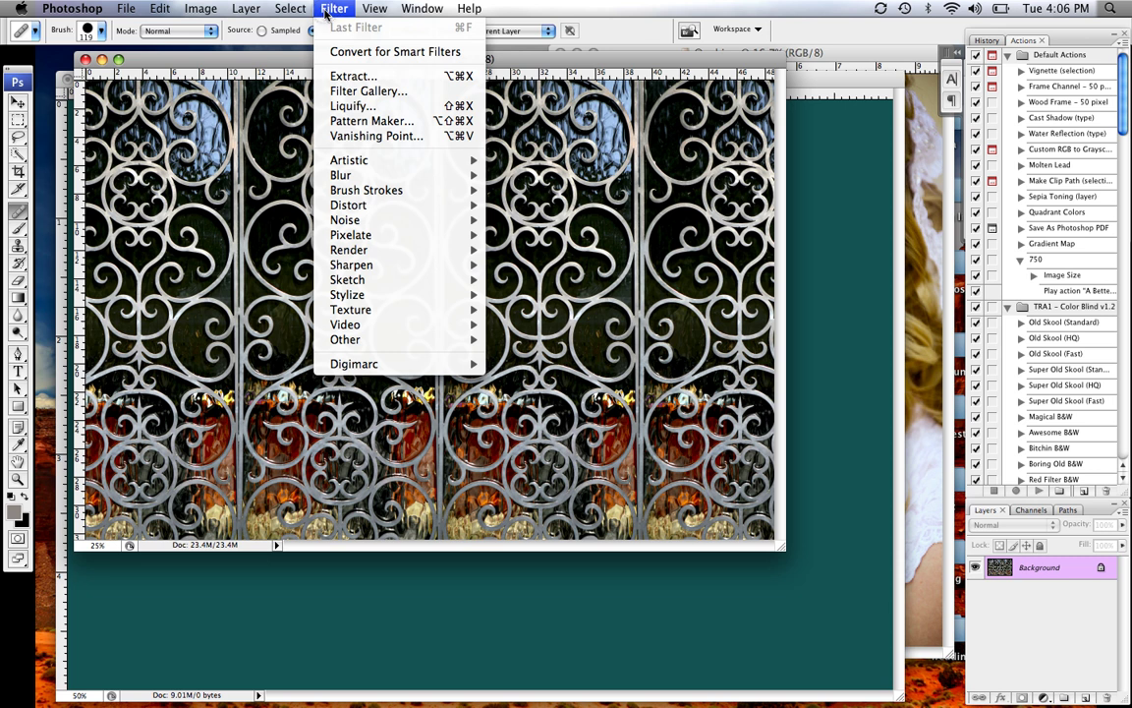
pyautogui.moveTo(288, 10)
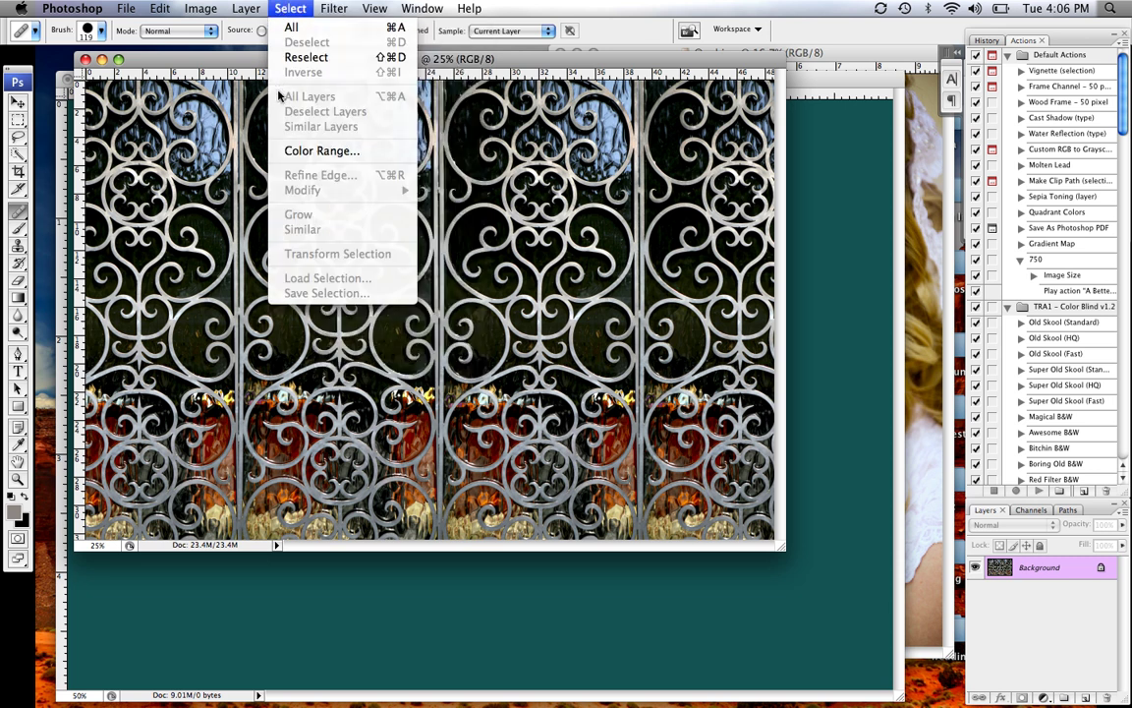
pyautogui.click(325, 150)
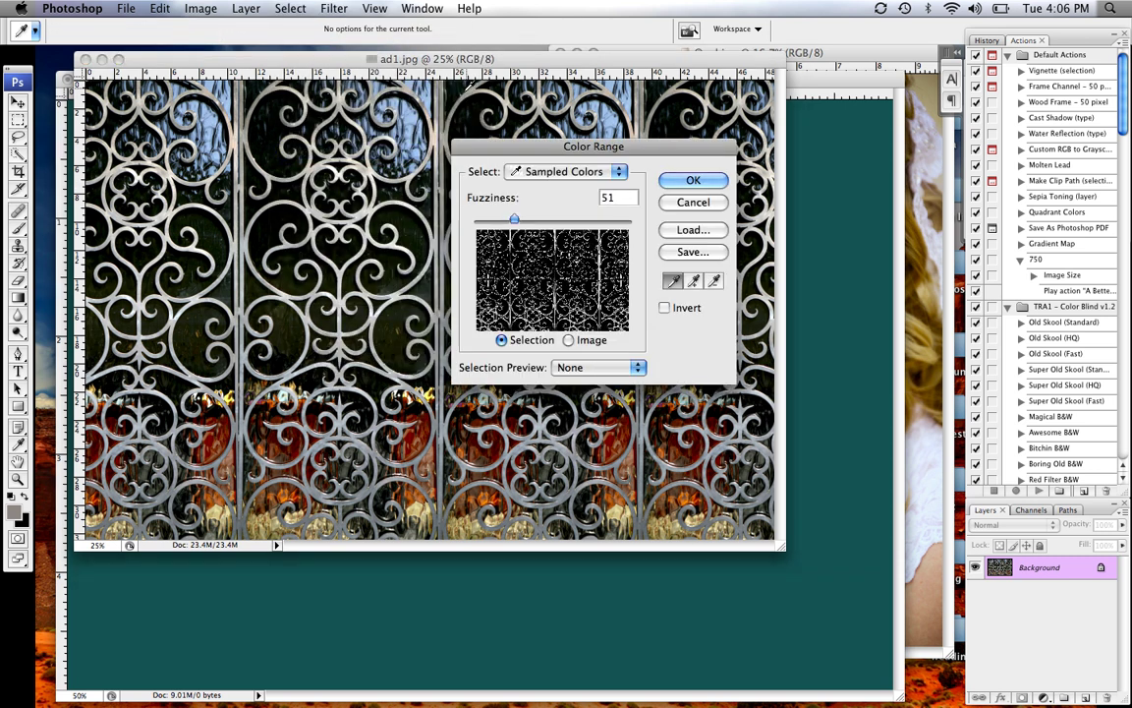
pyautogui.click(398, 120)
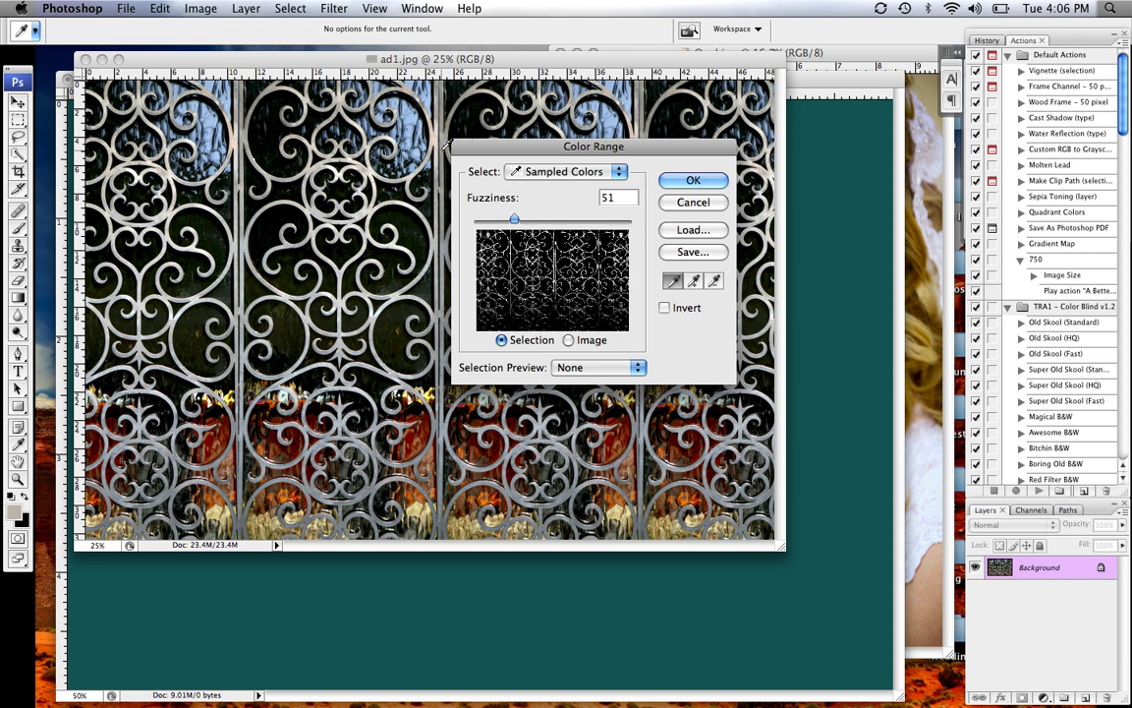
pyautogui.click(404, 133)
pyautogui.click(438, 178)
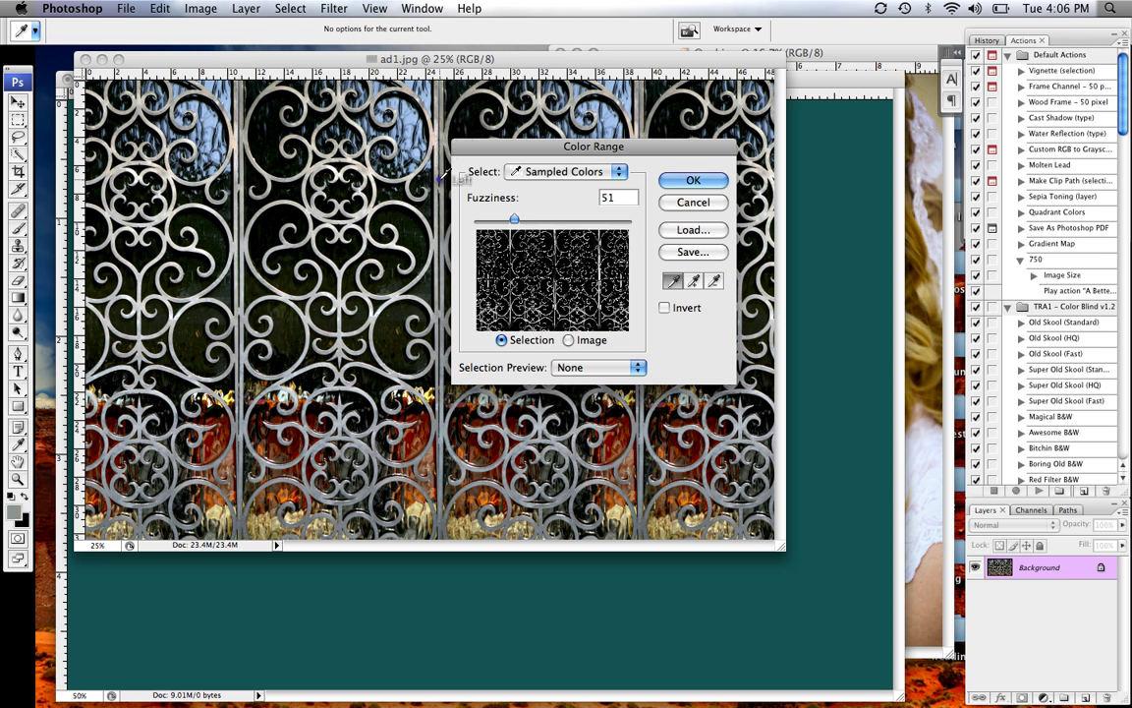
pyautogui.moveTo(514, 218)
pyautogui.mouseDown()
pyautogui.moveTo(534, 220)
pyautogui.moveTo(526, 223)
pyautogui.mouseUp()
pyautogui.click(686, 185)
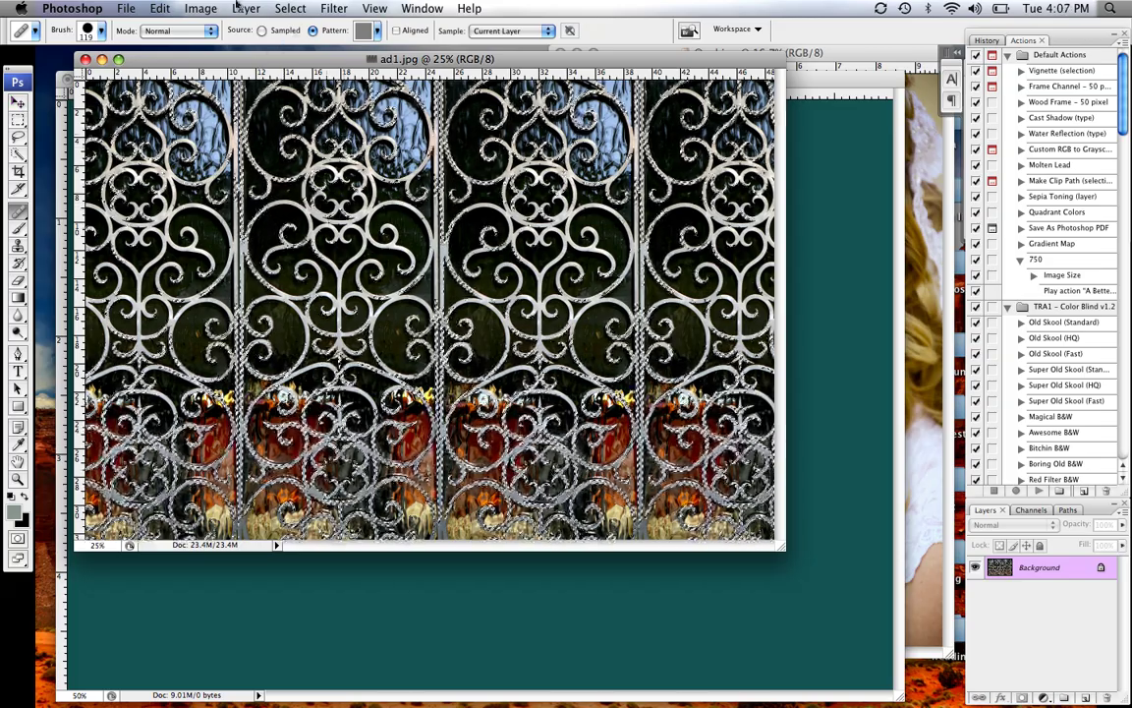
# Clear the selection and redo the Color Range ironwork selection with fresh samples
pyautogui.click(289, 8)
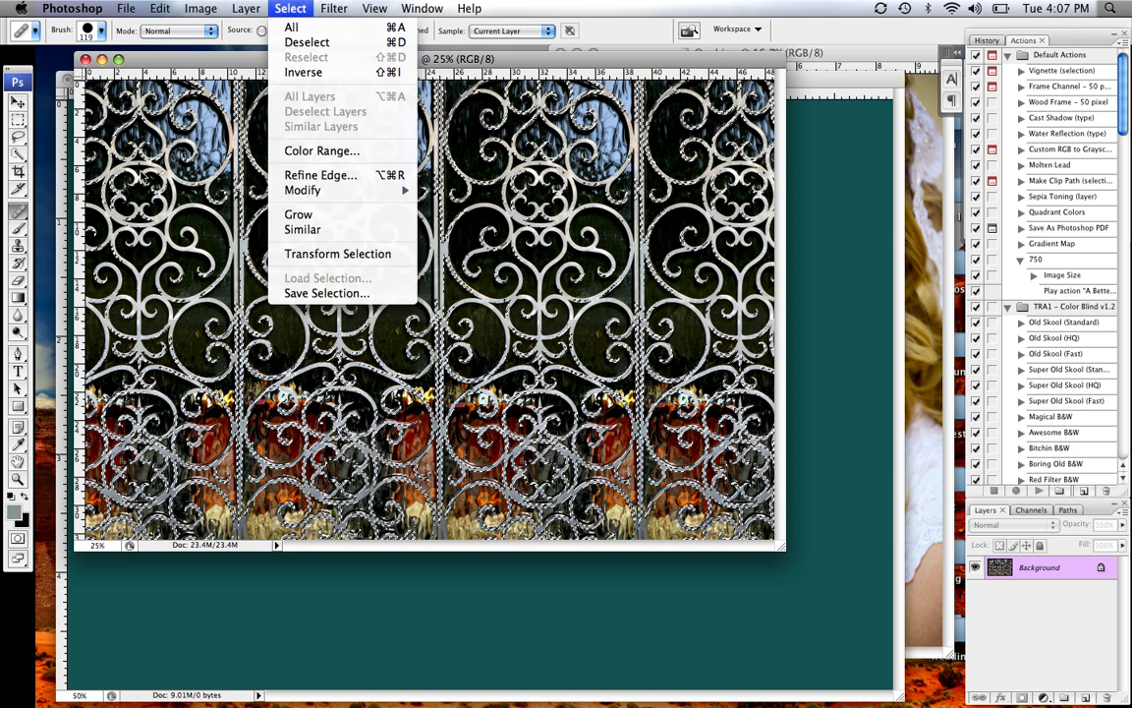
pyautogui.click(24, 114)
pyautogui.click(17, 119)
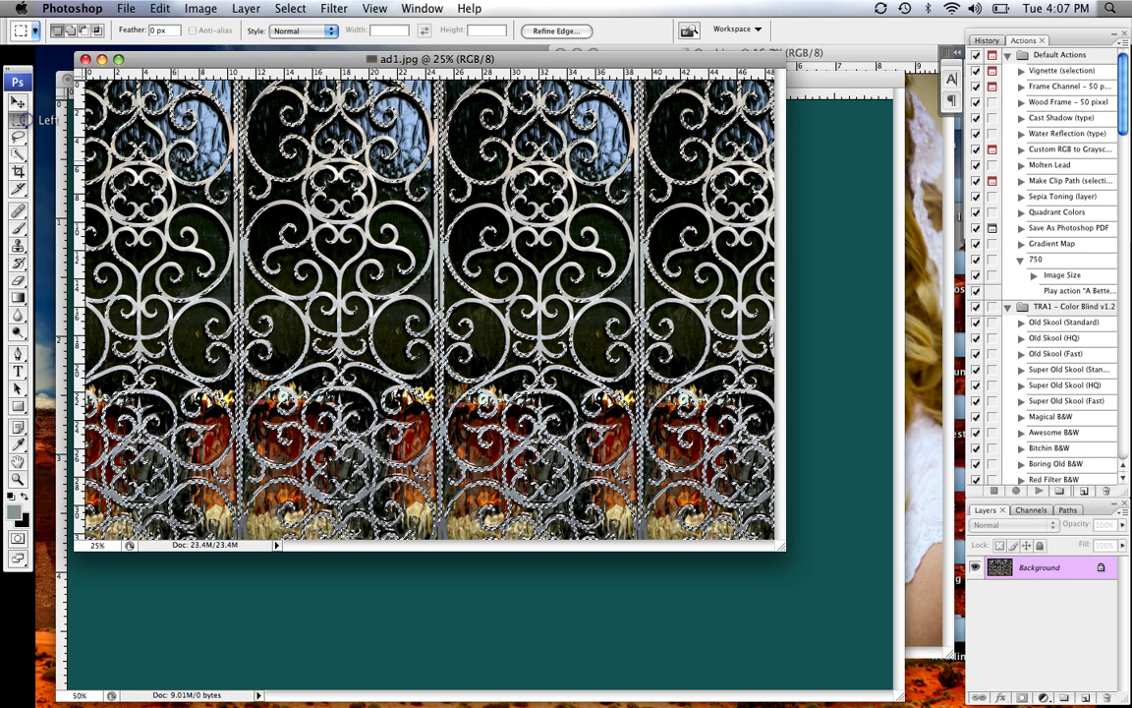
pyautogui.click(187, 149)
pyautogui.click(290, 7)
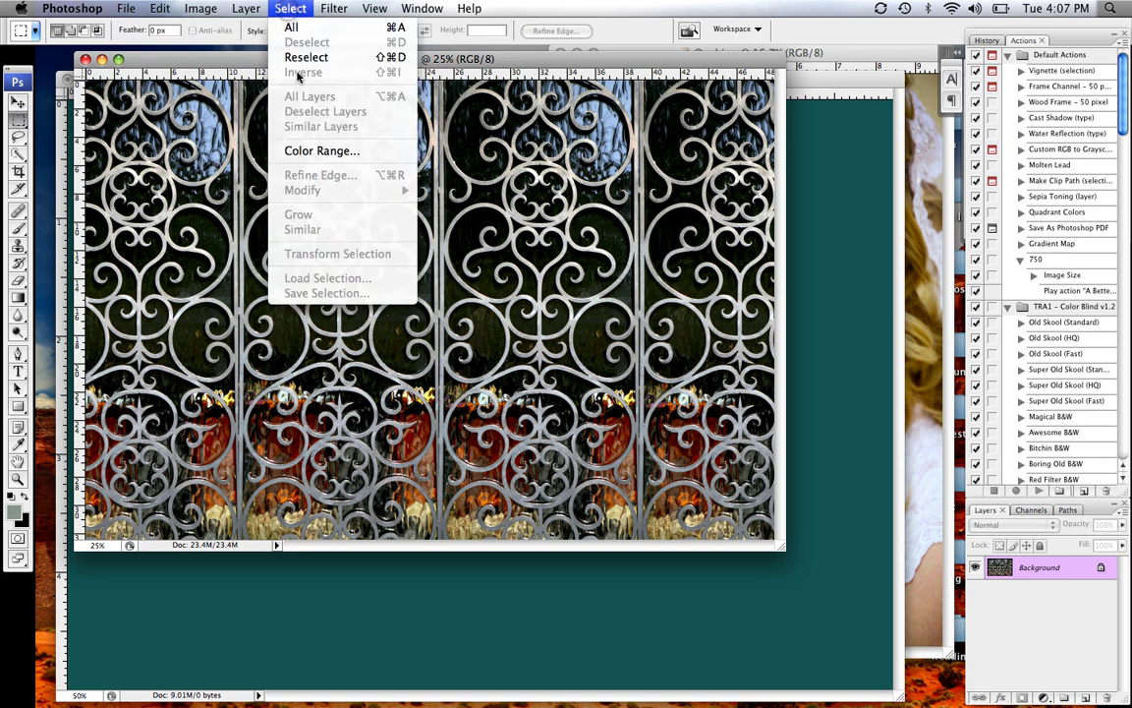
pyautogui.moveTo(317, 8)
pyautogui.click(278, 150)
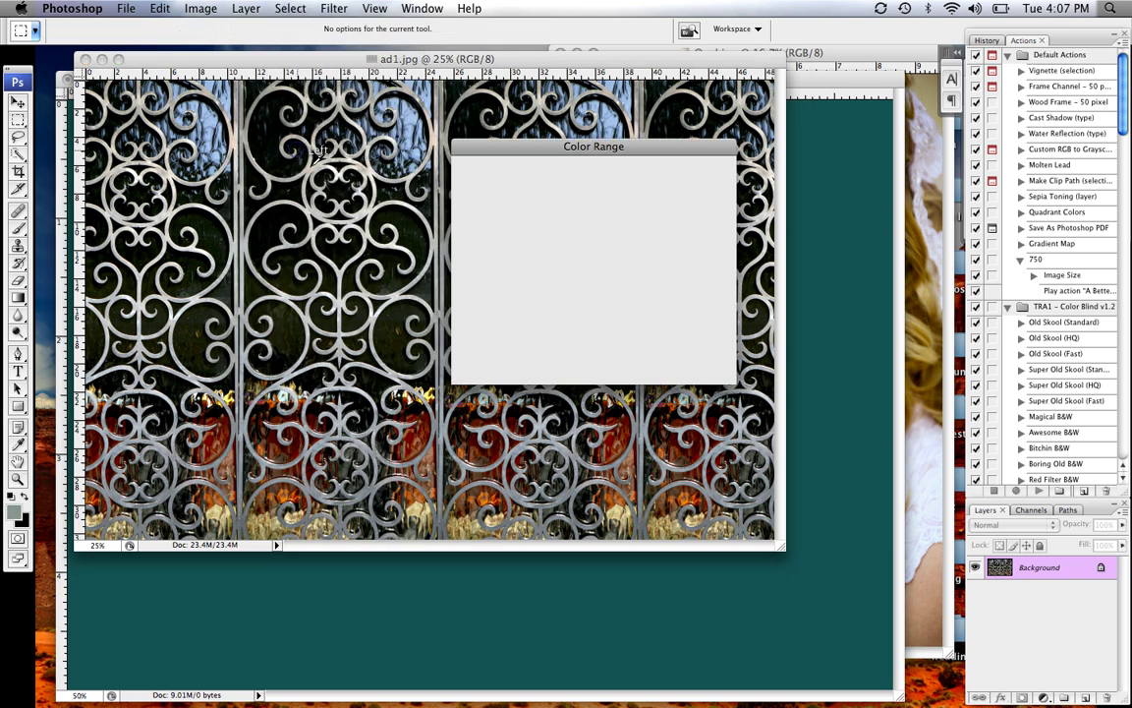
pyautogui.click(344, 228)
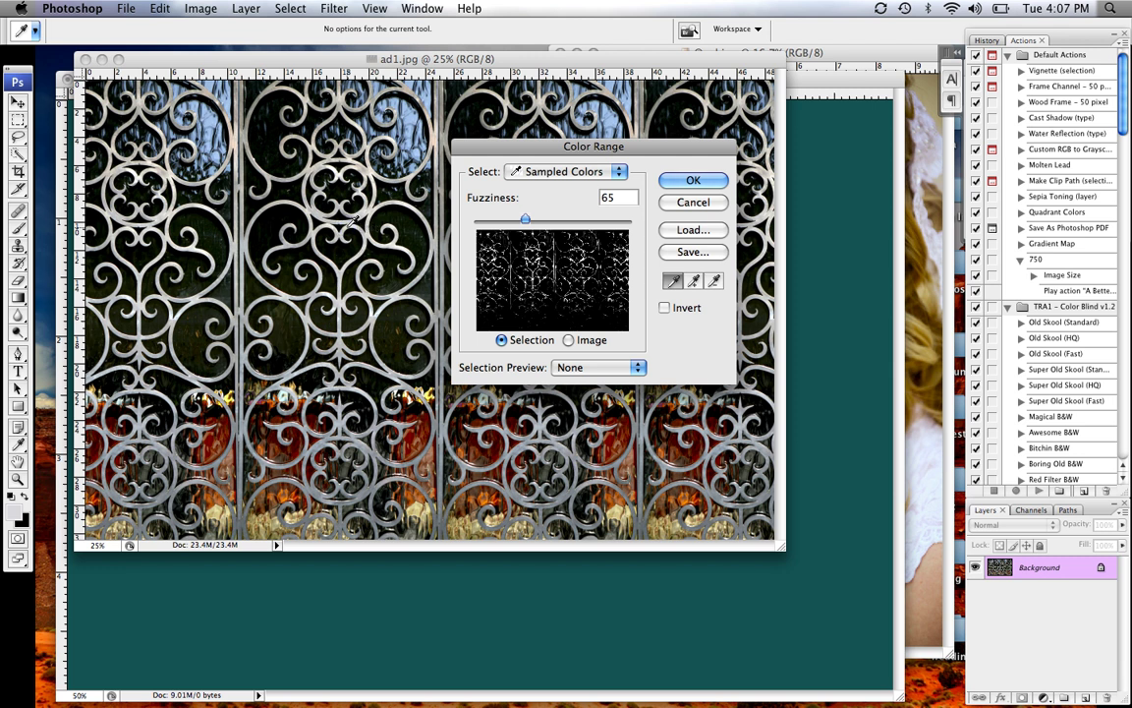
pyautogui.click(334, 215)
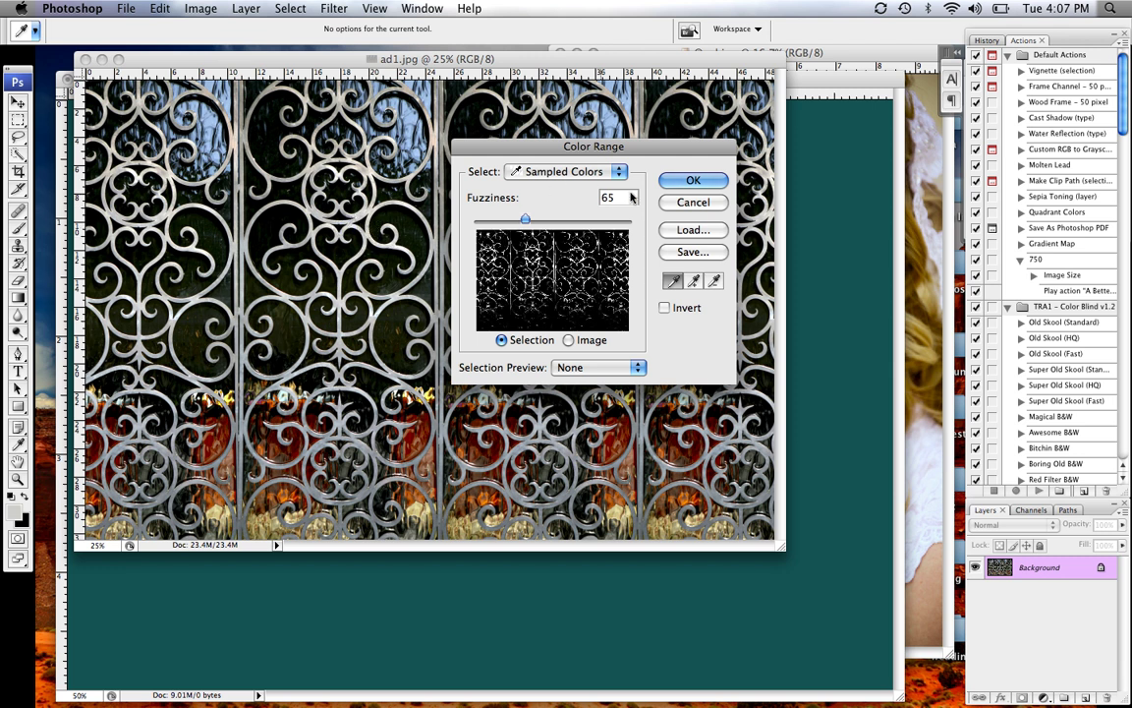
pyautogui.click(693, 180)
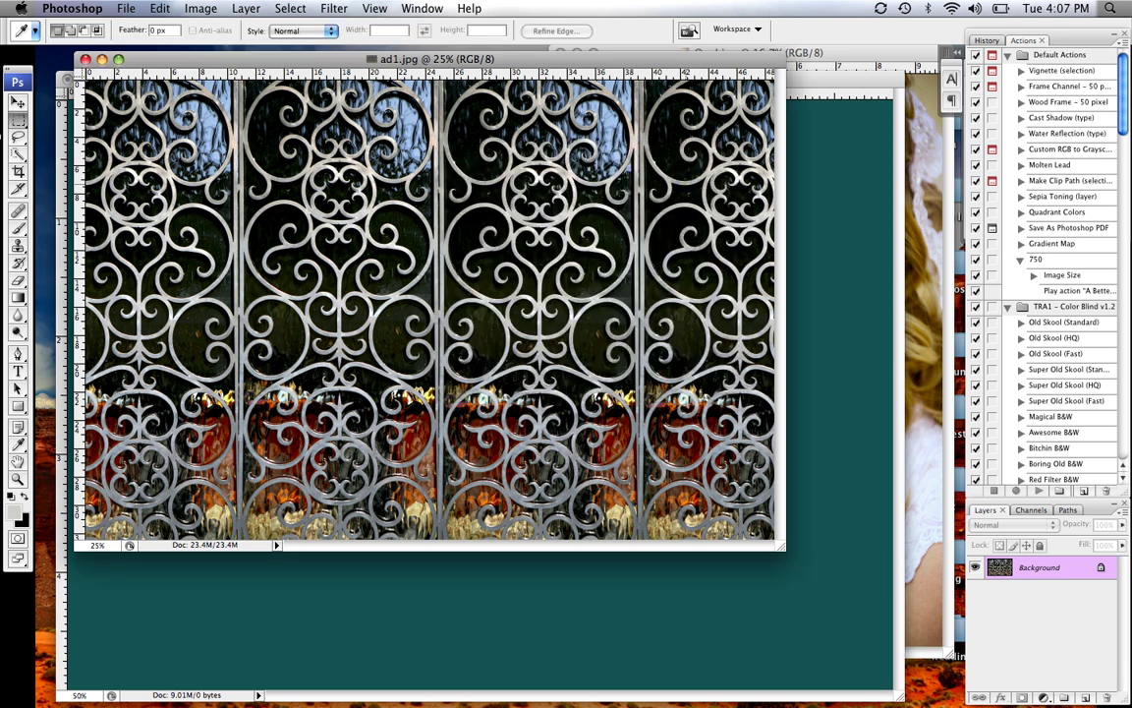
pyautogui.click(18, 100)
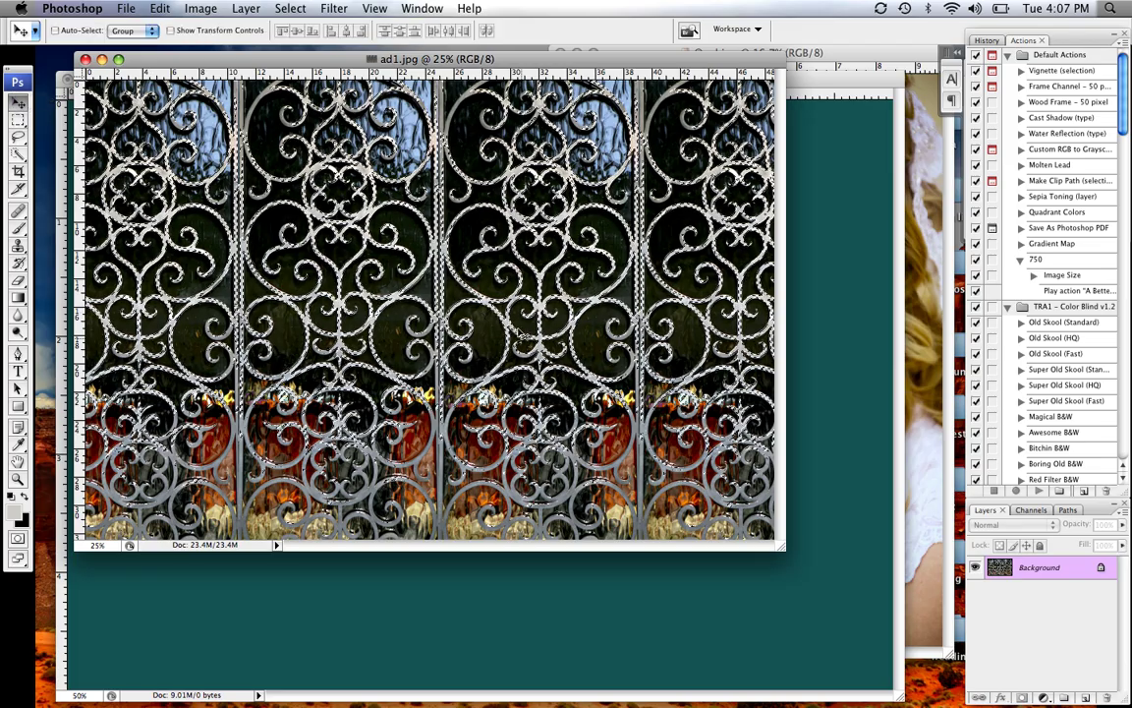
# Drag the ironwork into Untitled-1 as Layer 1 and scale it to about 64.7%
pyautogui.moveTo(511, 326); pyautogui.dragTo(836, 458)
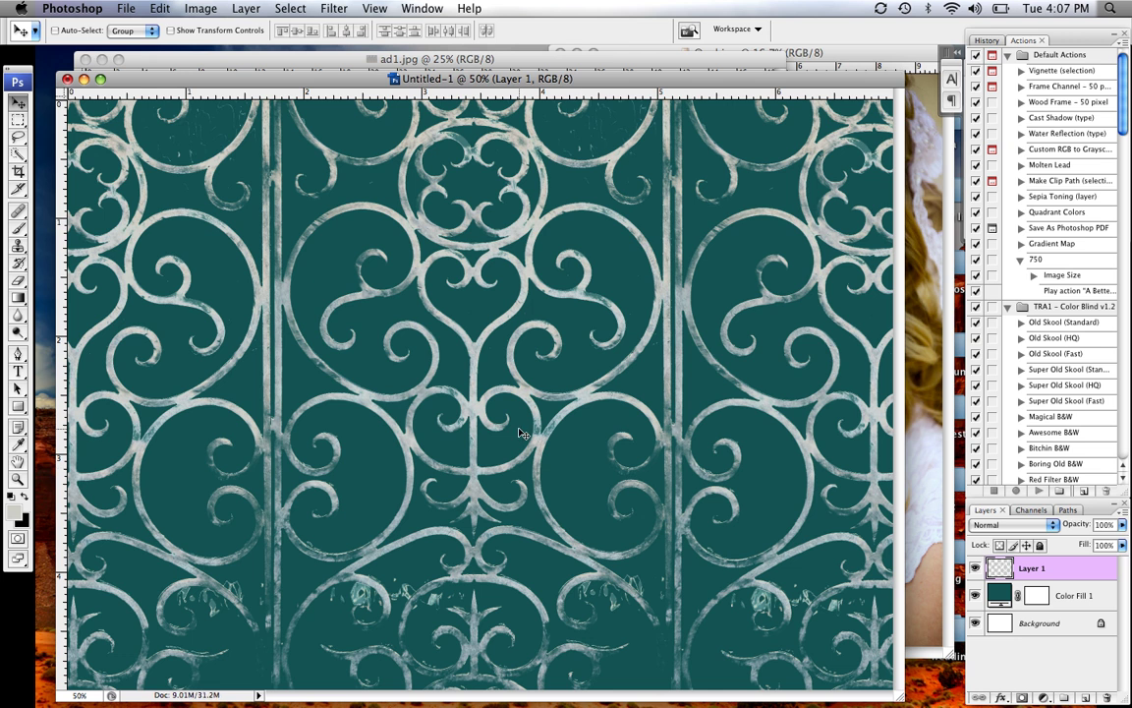
pyautogui.press('super+t')
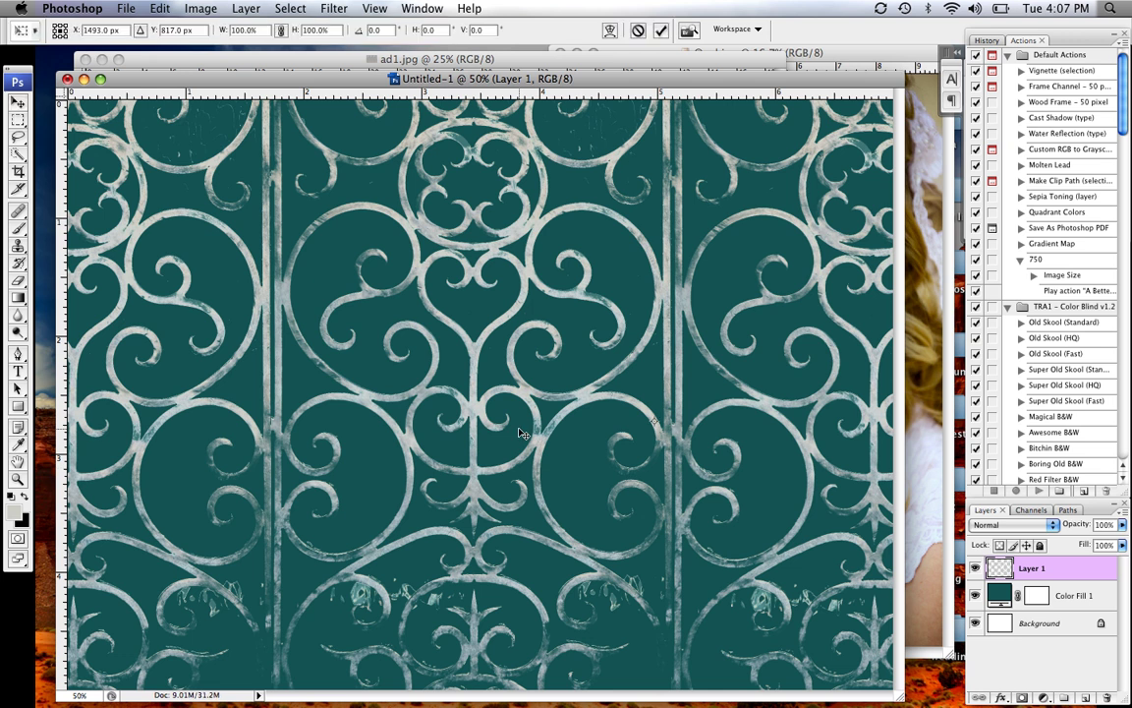
pyautogui.press('super+0')
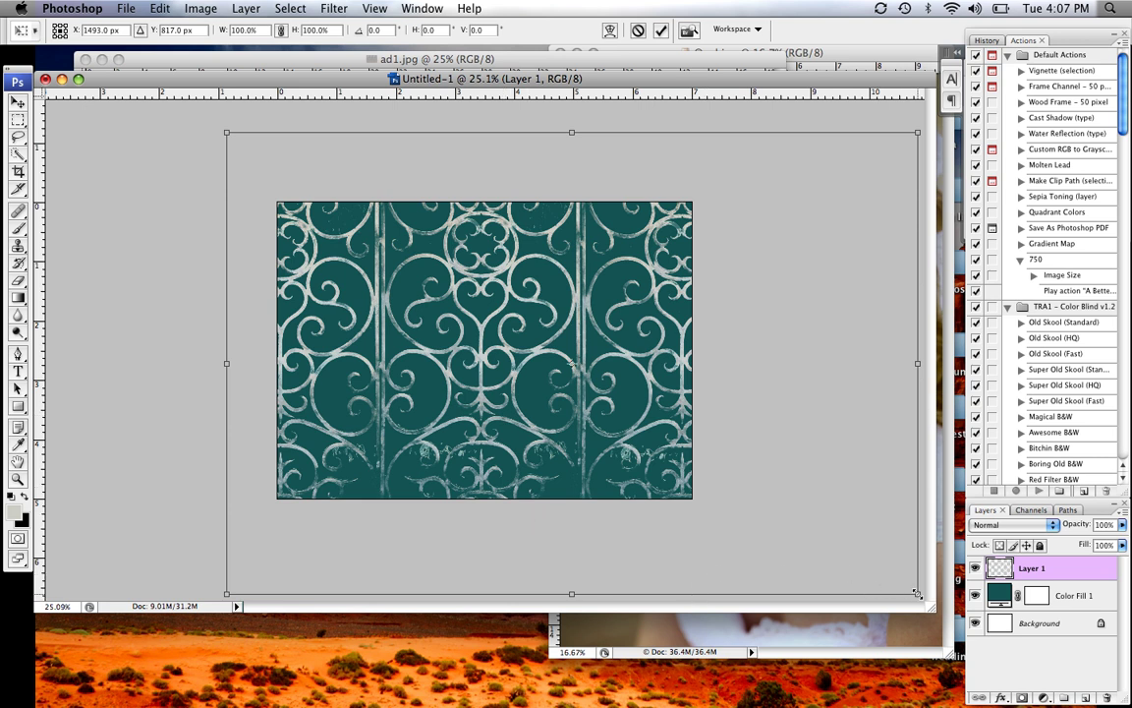
pyautogui.moveTo(916, 593); pyautogui.dragTo(732, 469)
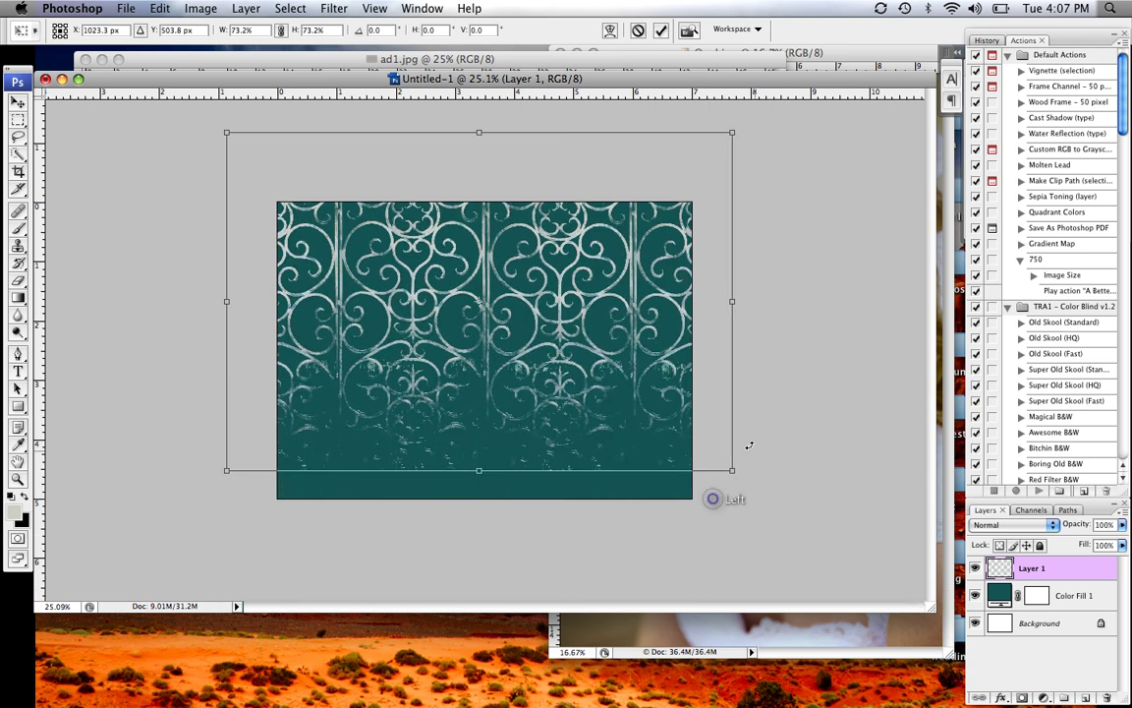
pyautogui.moveTo(583, 270); pyautogui.dragTo(630, 307)
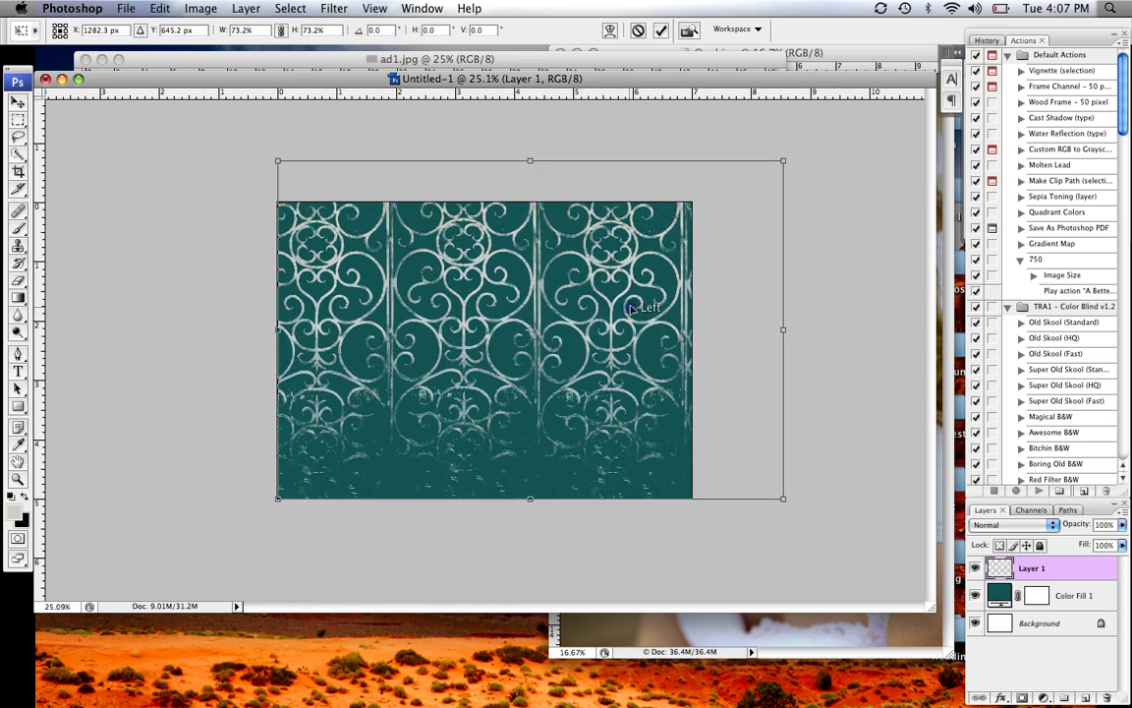
pyautogui.moveTo(784, 161); pyautogui.dragTo(726, 199)
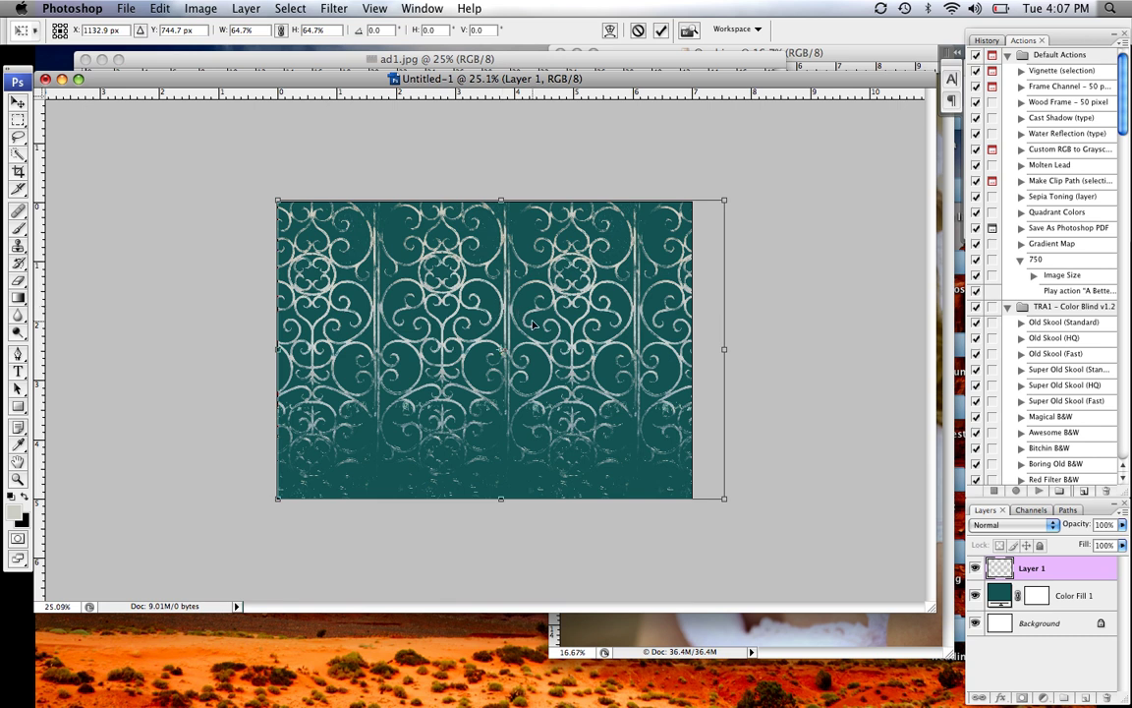
pyautogui.press('Return')
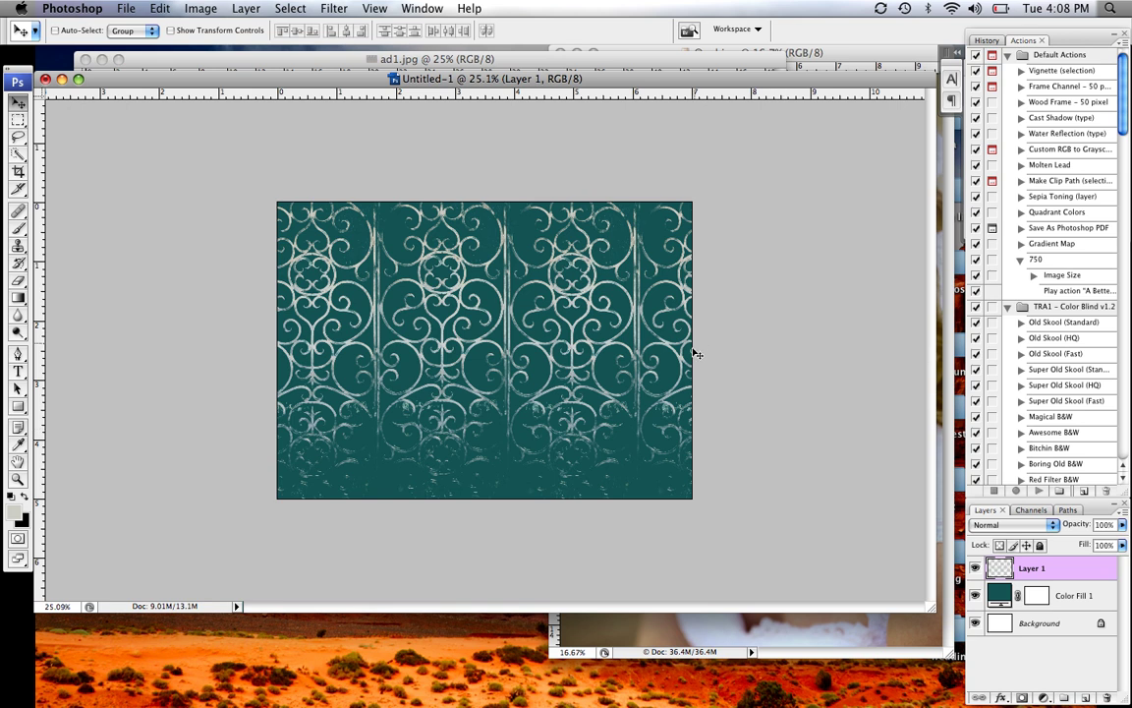
# Set Layer 1 to Soft Light at about 78% opacity, then bring ad.jpg forward
pyautogui.click(1012, 525)
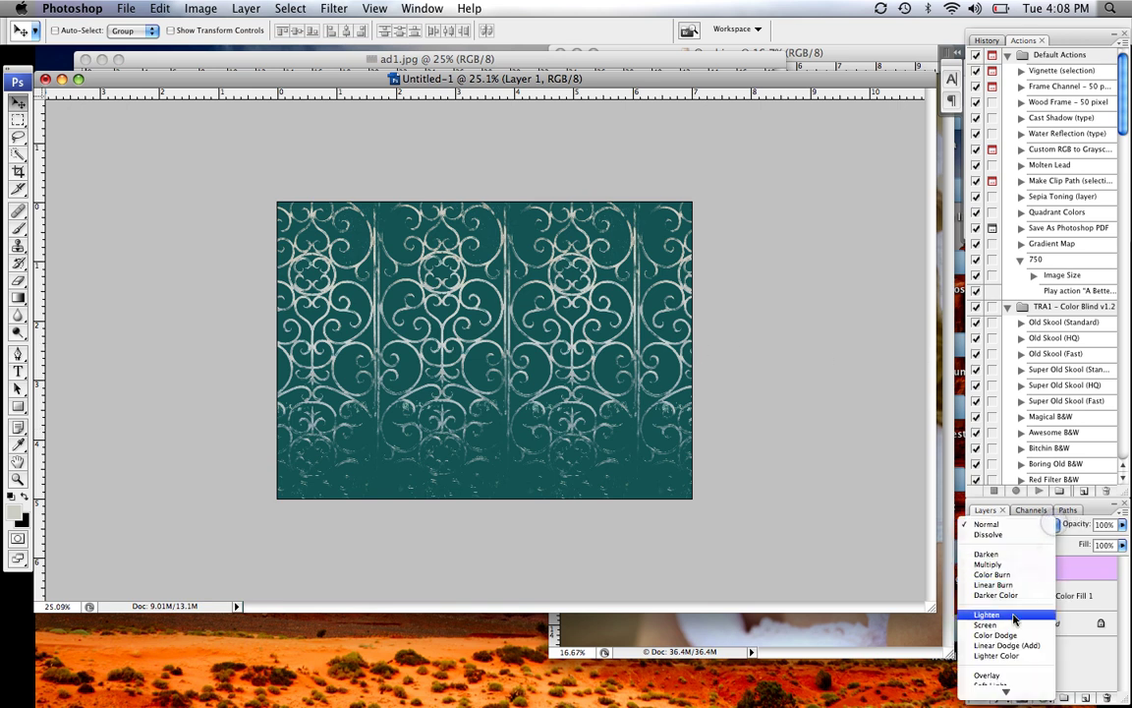
pyautogui.click(995, 675)
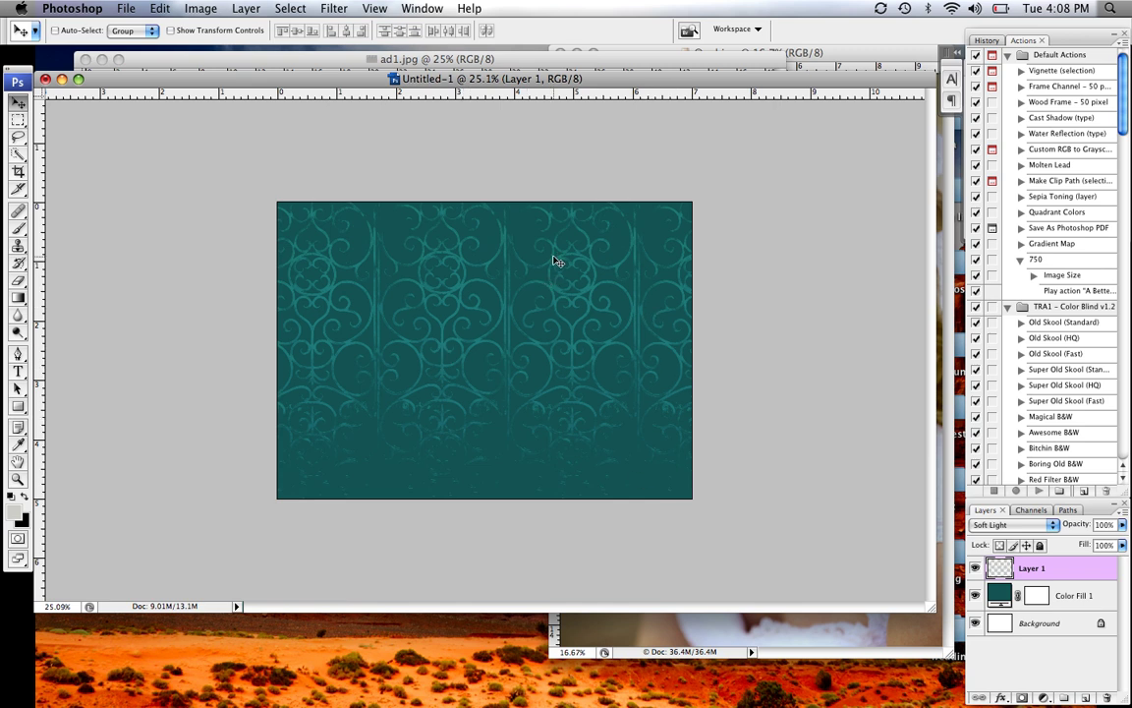
pyautogui.click(1122, 524)
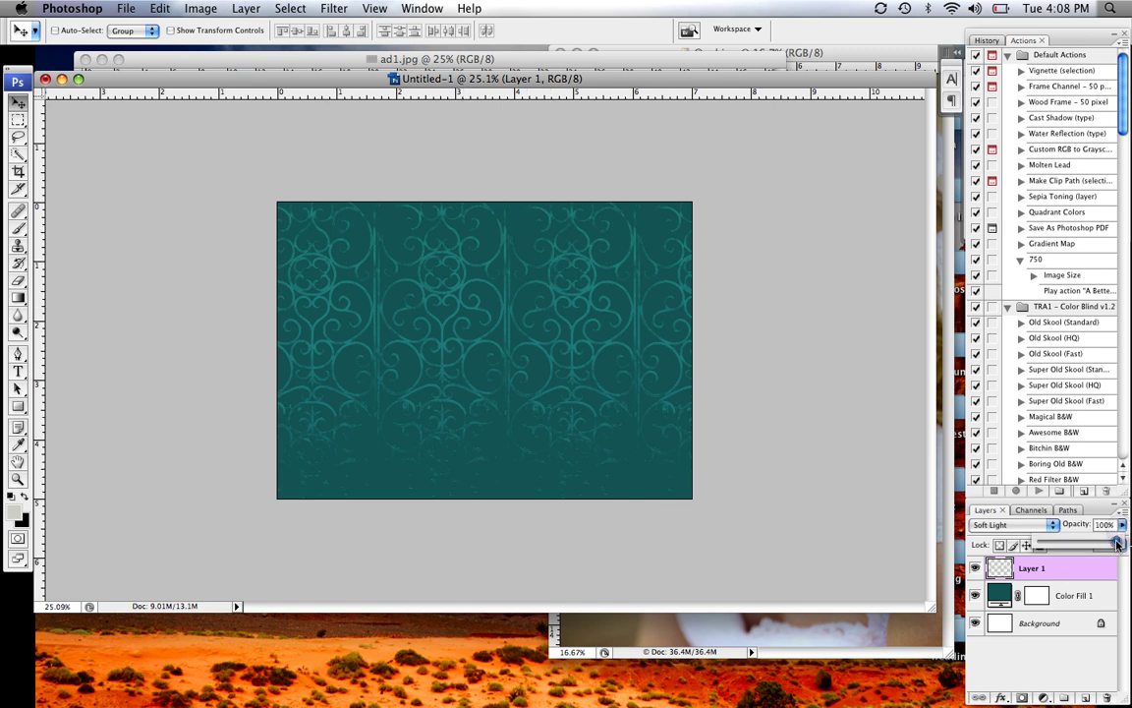
pyautogui.moveTo(1117, 544); pyautogui.dragTo(1102, 546)
pyautogui.click(740, 646)
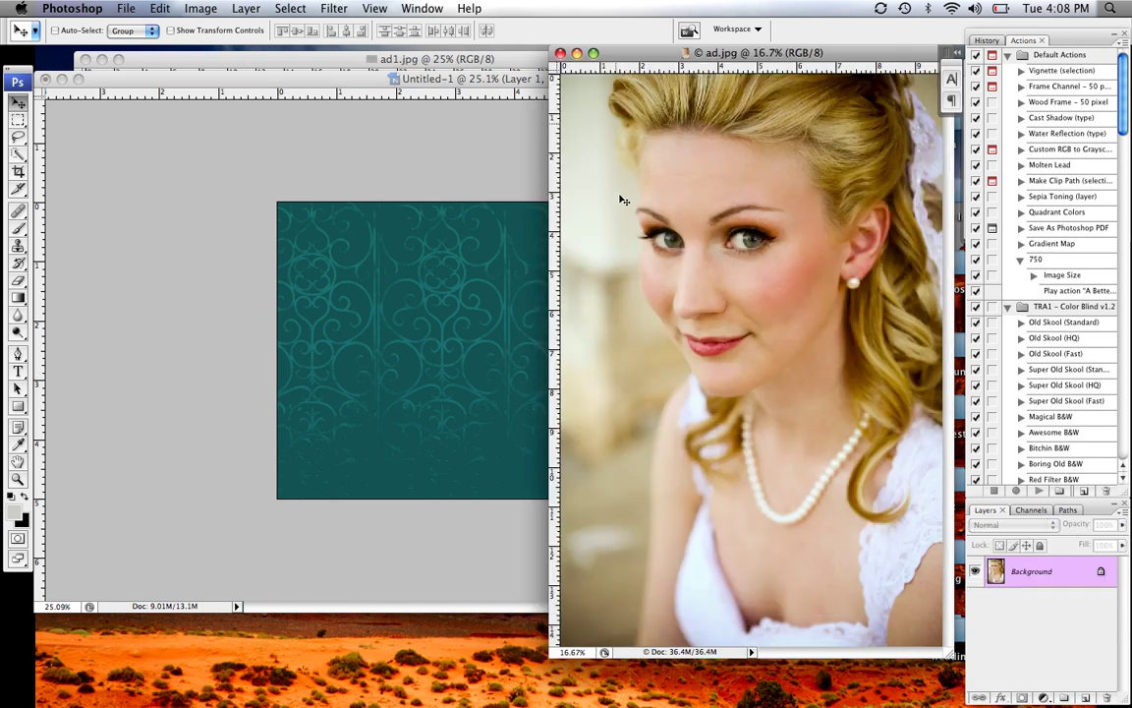
# Drag the bride portrait into Untitled-1, scale it to about 28.4% on the right side, and fit the view
pyautogui.moveTo(609, 288); pyautogui.dragTo(518, 286)
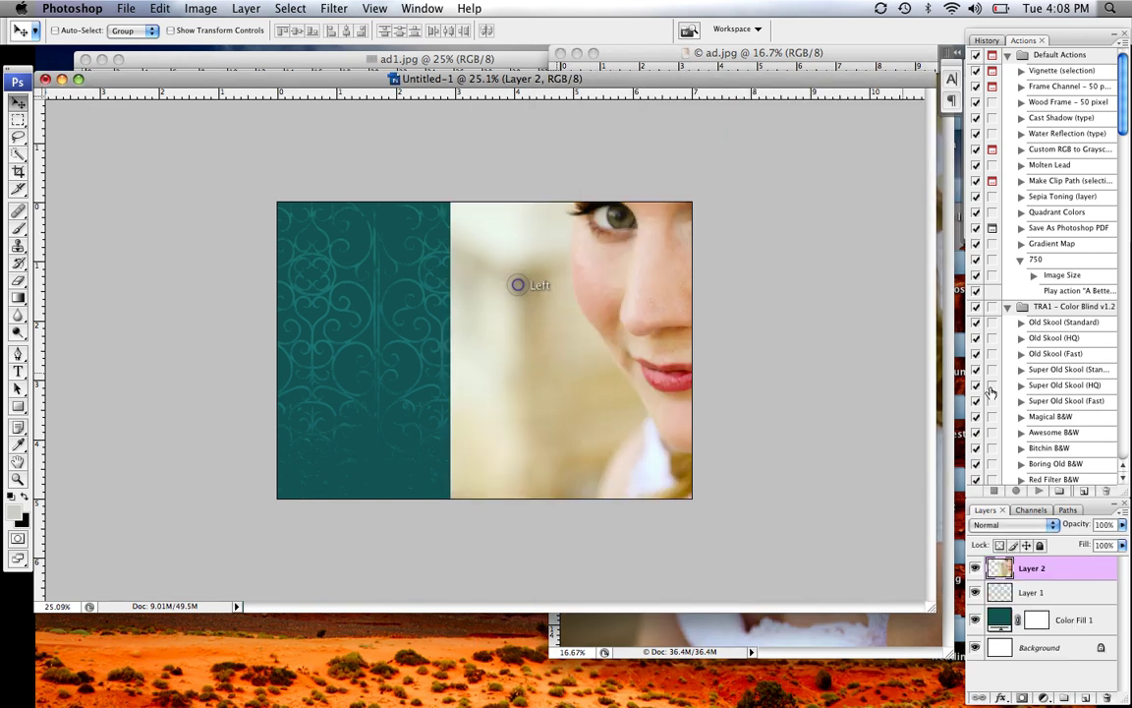
pyautogui.press('super+t')
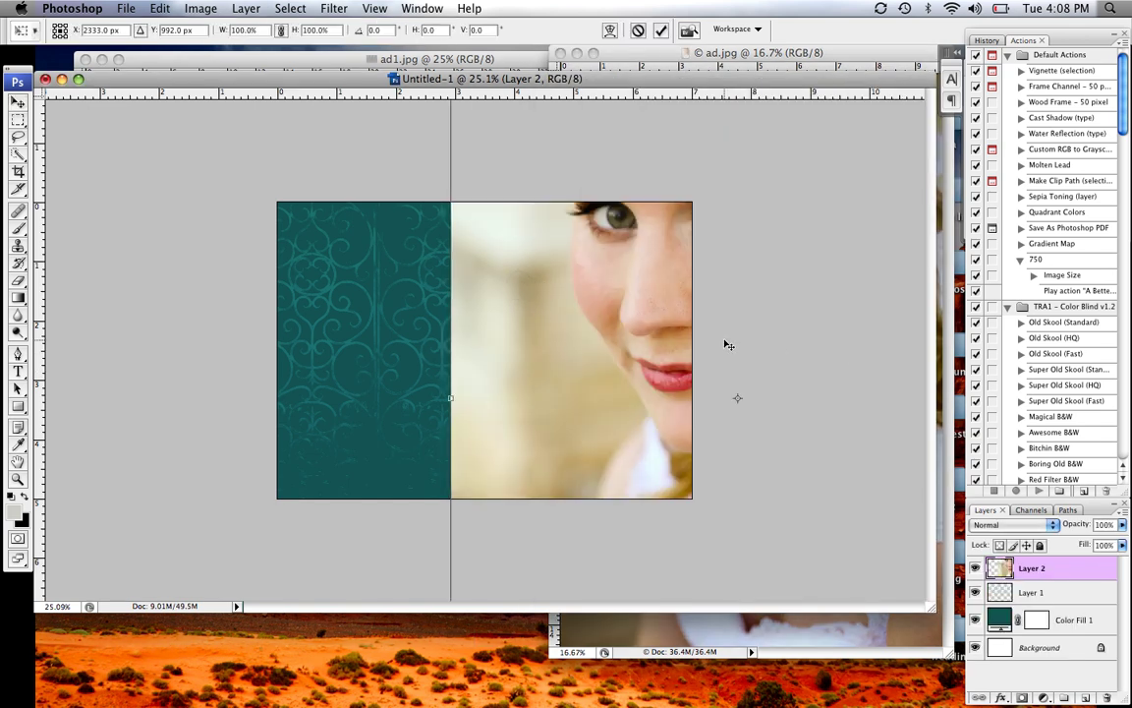
pyautogui.press('super+0')
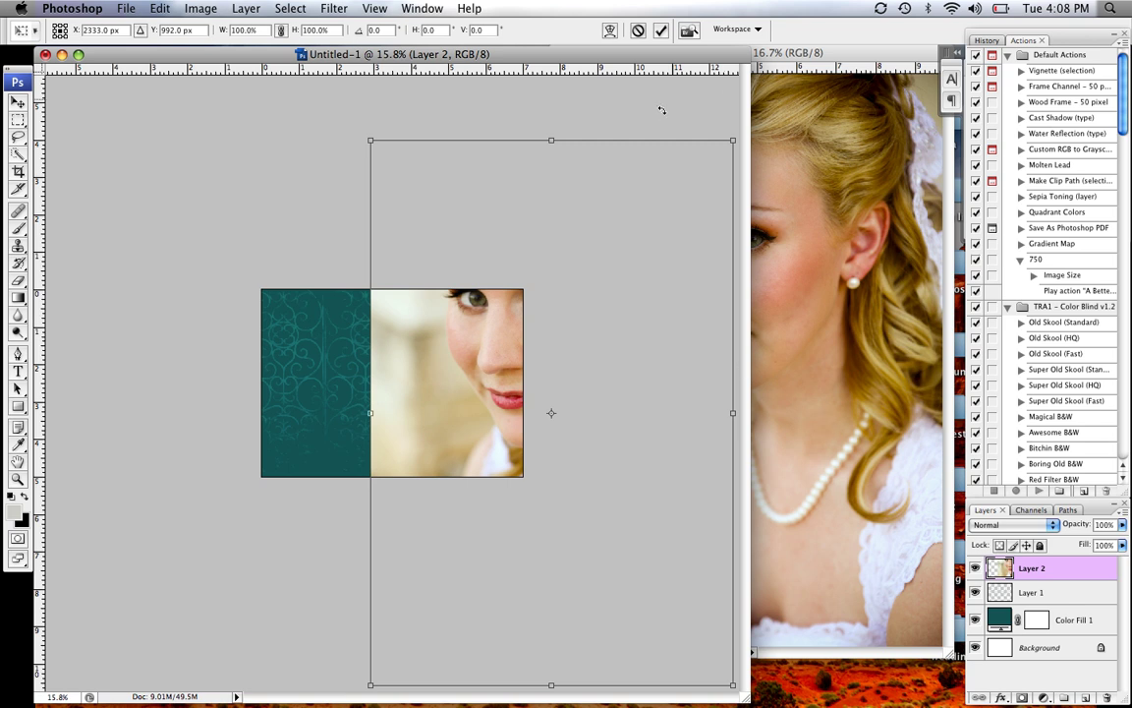
pyautogui.moveTo(722, 142); pyautogui.dragTo(511, 457)
pyautogui.moveTo(488, 538); pyautogui.dragTo(468, 381)
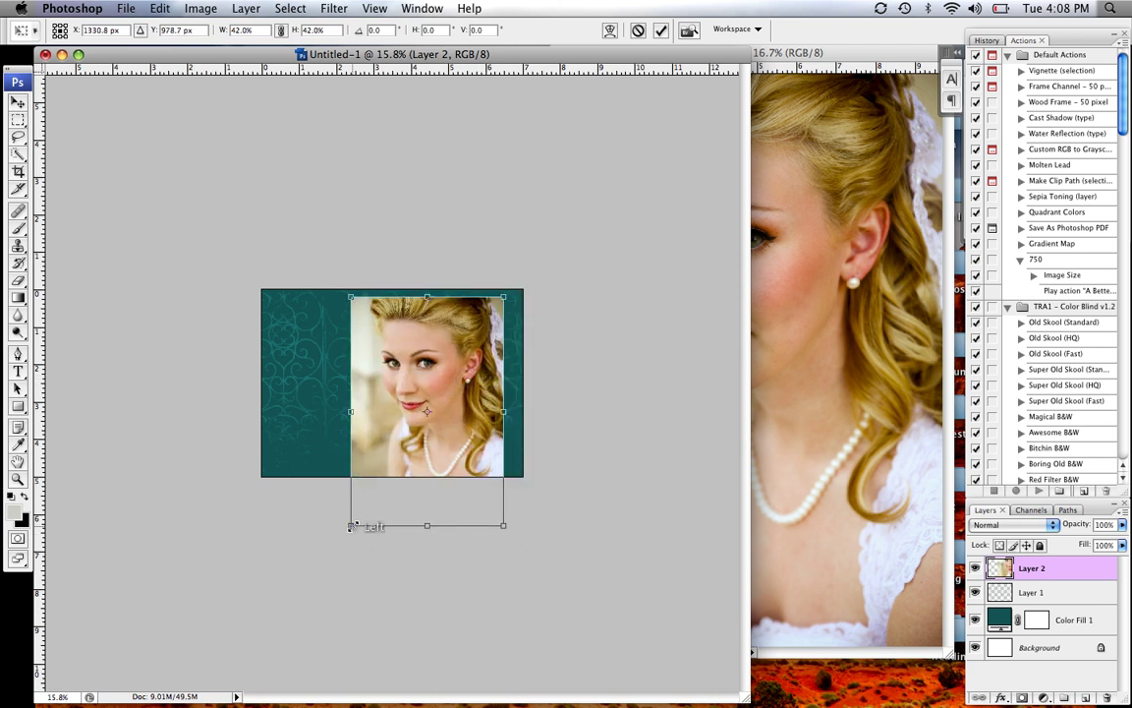
pyautogui.moveTo(351, 525); pyautogui.dragTo(451, 429)
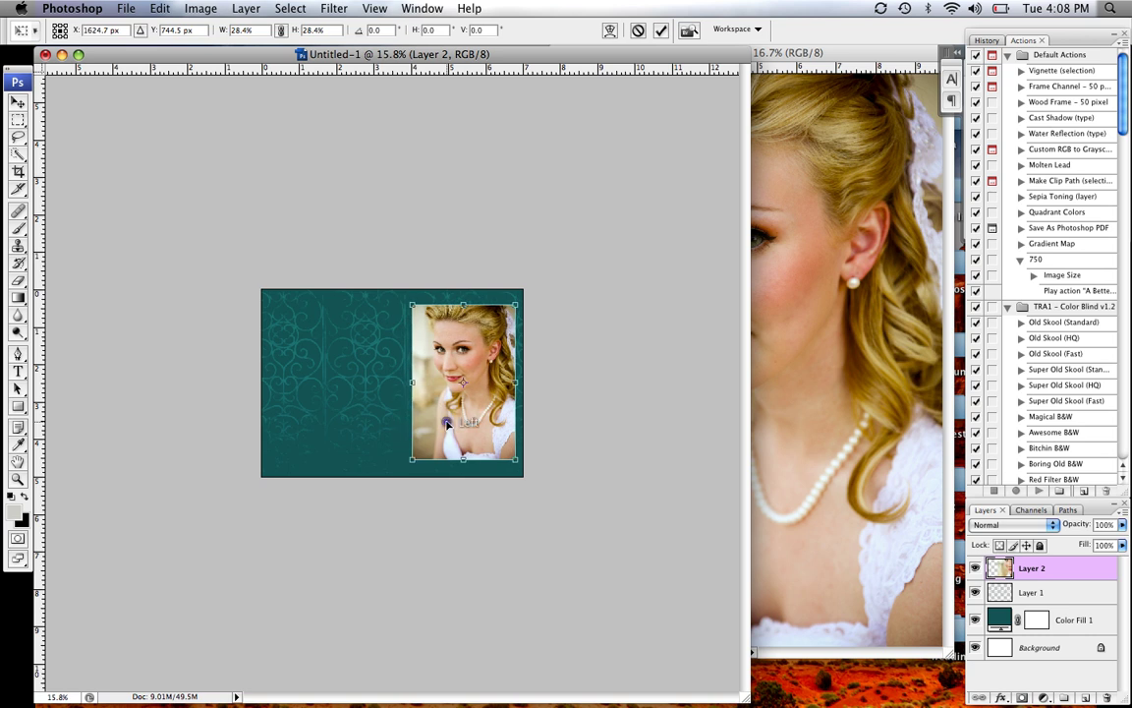
pyautogui.doubleClick(444, 409)
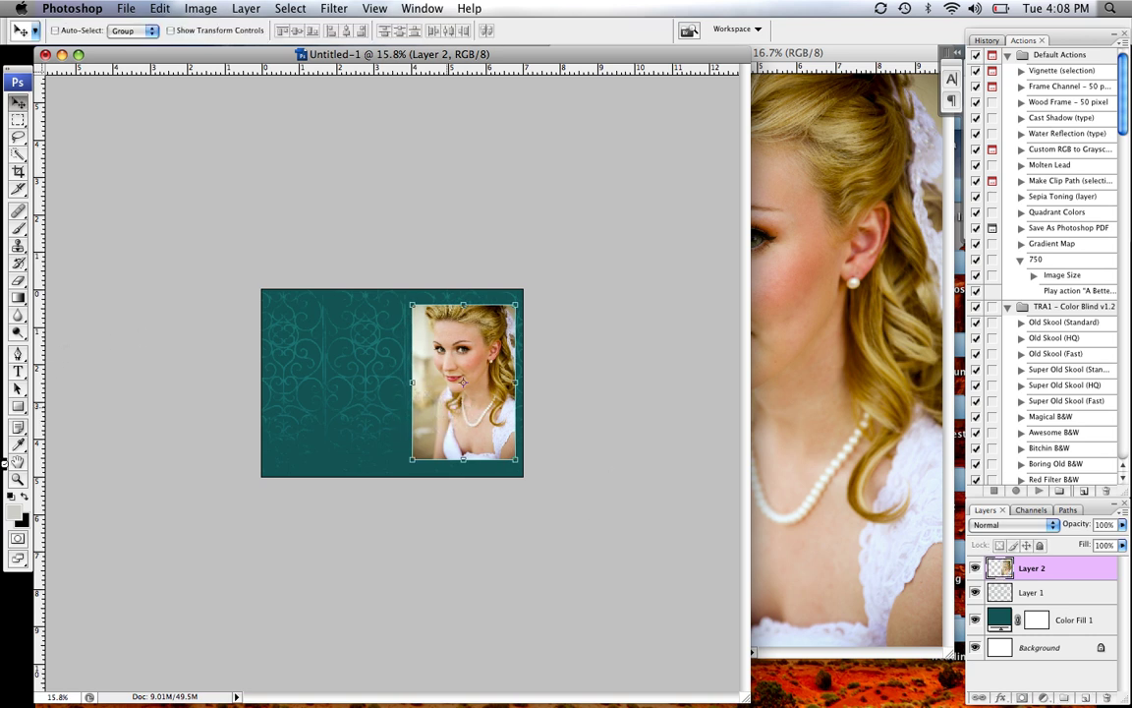
pyautogui.click(19, 480)
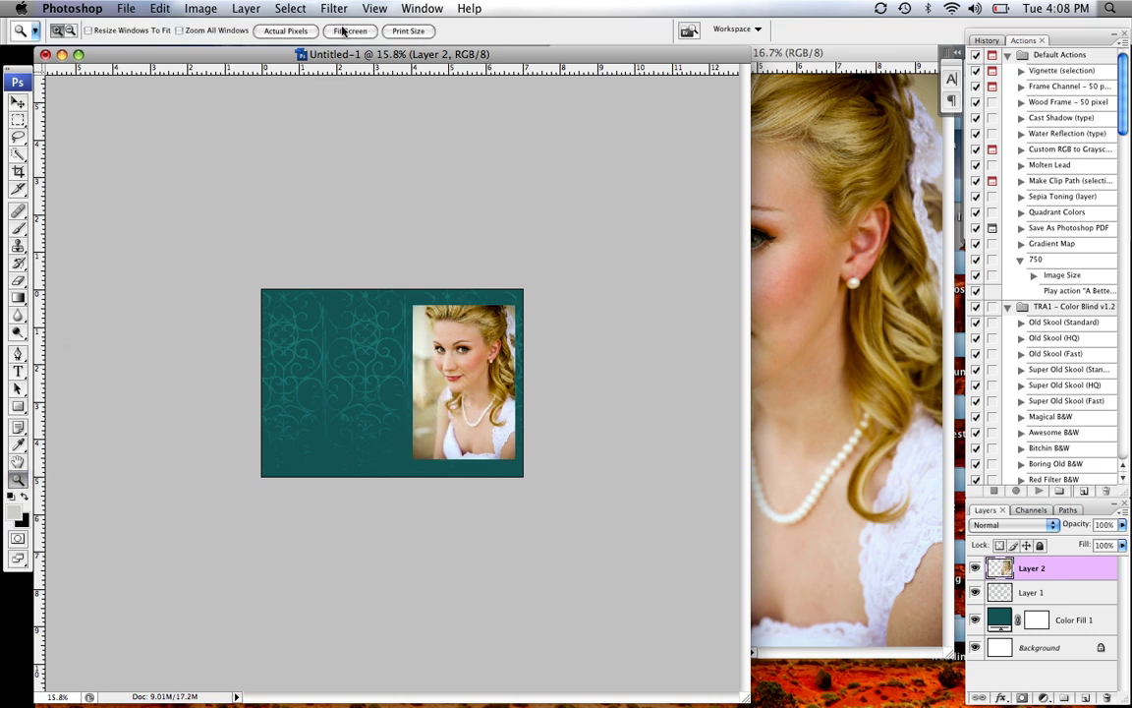
pyautogui.click(343, 31)
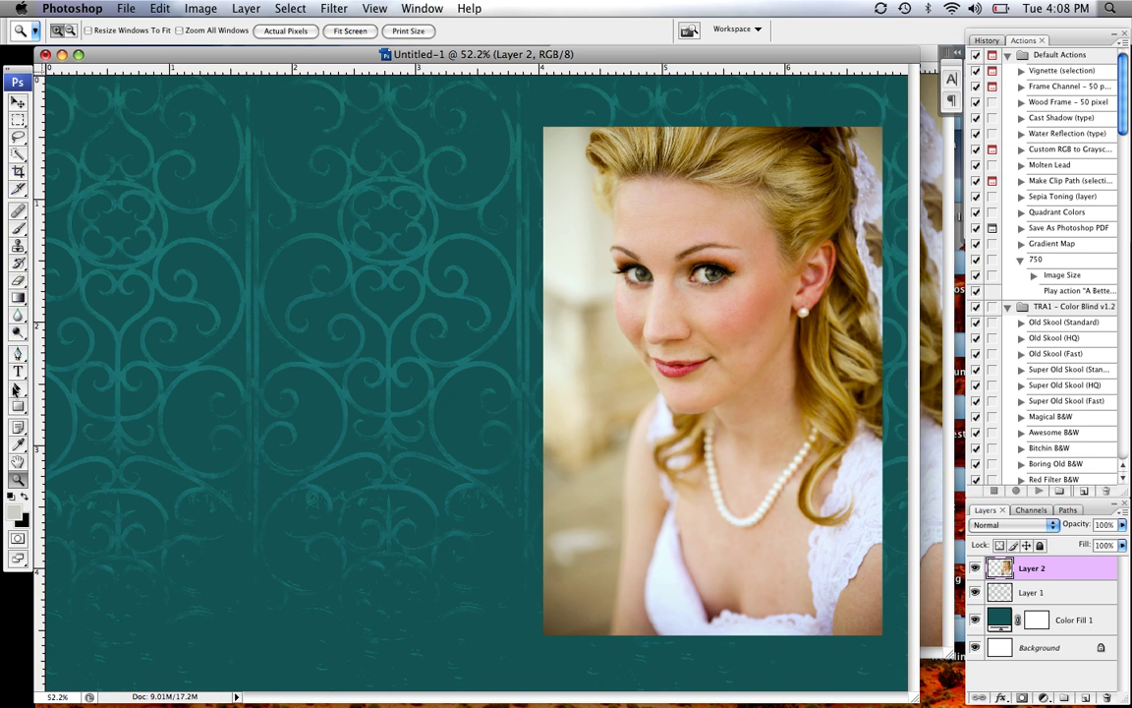
# Begin a text layer on the ad's left side in near-white, 18 pt Artistamp Medium
pyautogui.click(18, 370)
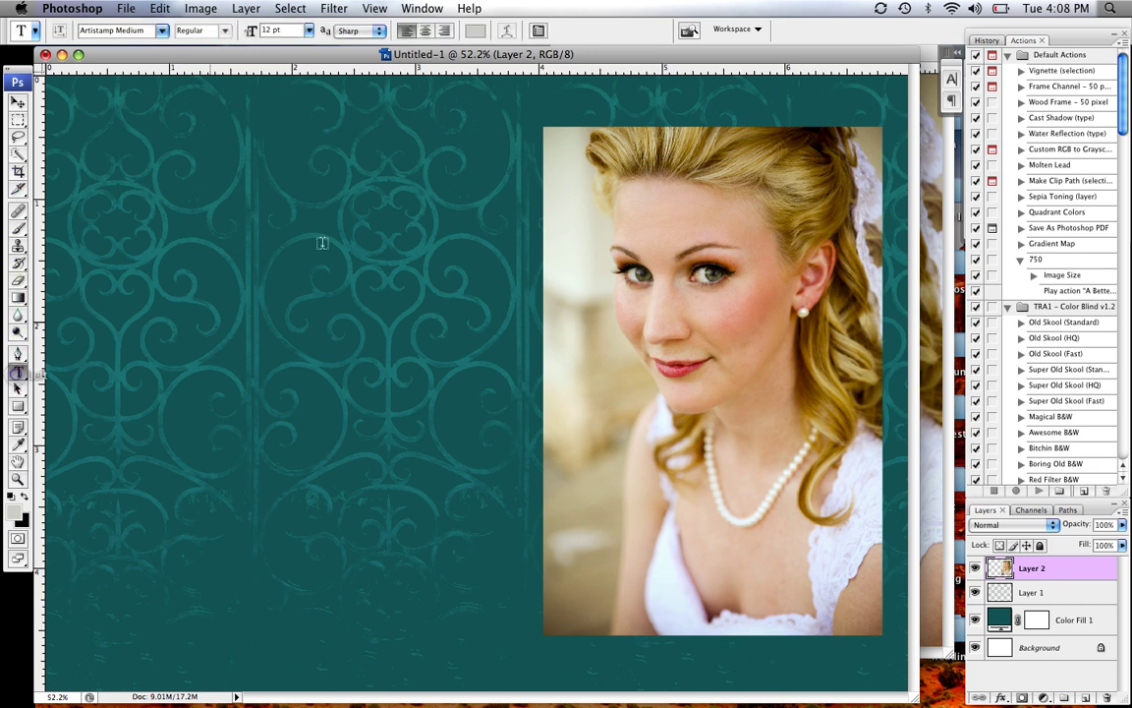
pyautogui.click(141, 258)
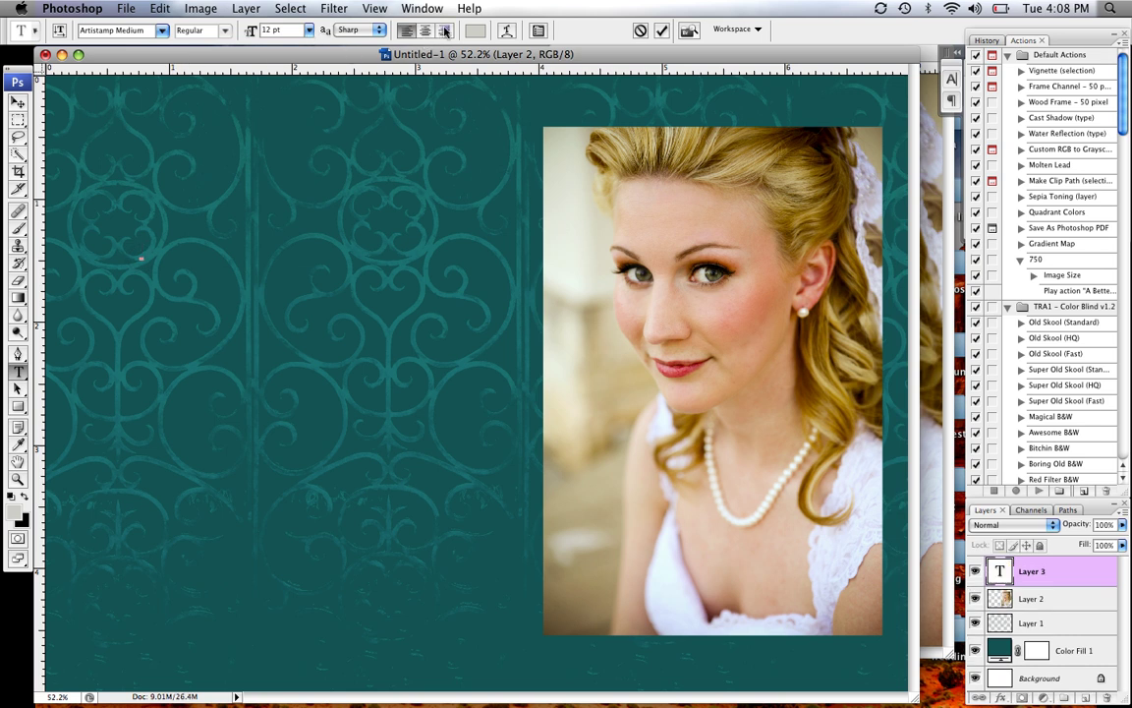
pyautogui.click(475, 30)
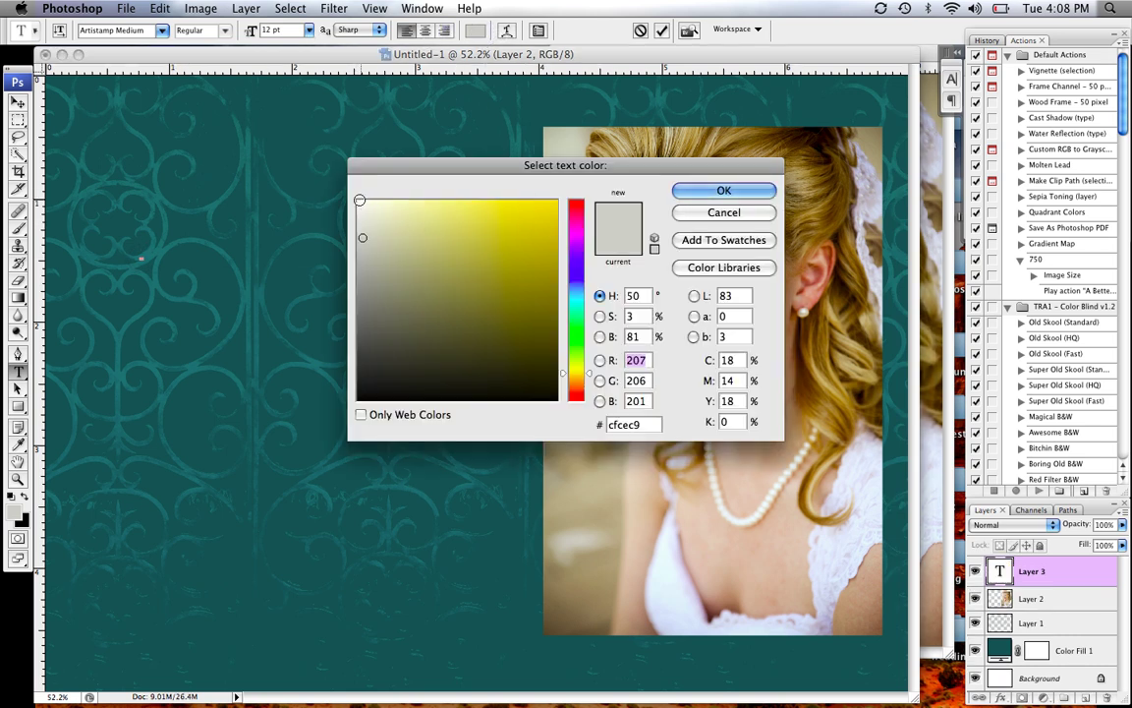
pyautogui.click(359, 200)
pyautogui.click(678, 191)
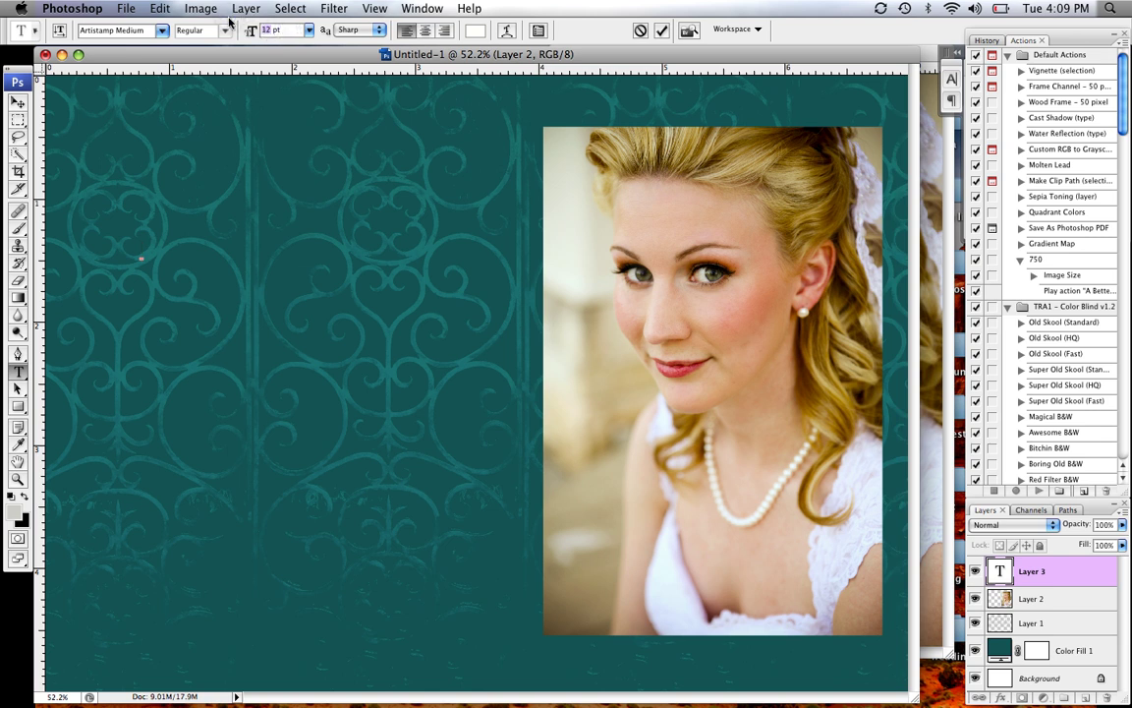
pyautogui.click(306, 31)
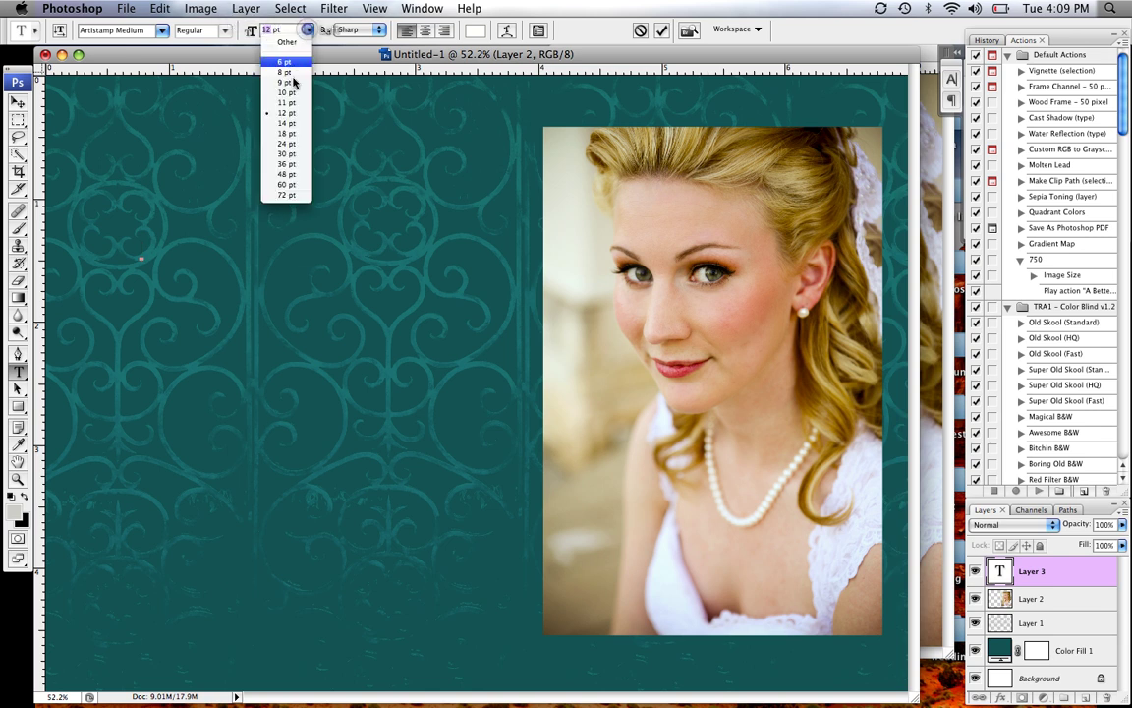
pyautogui.click(273, 123)
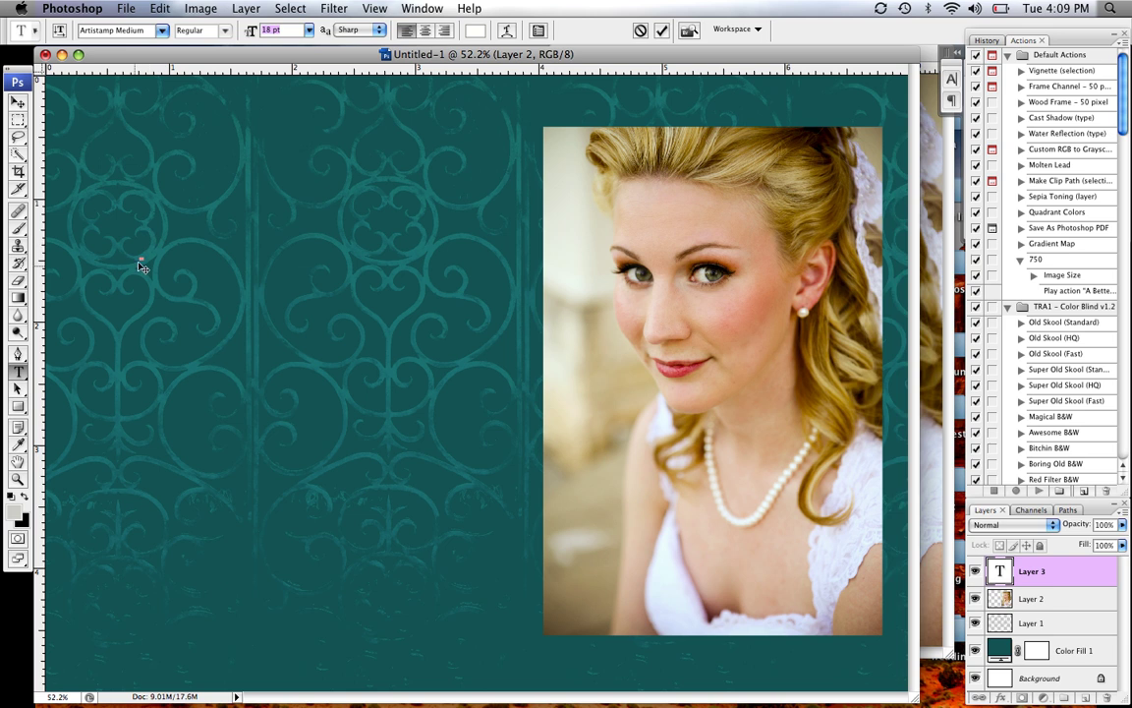
pyautogui.click(142, 245)
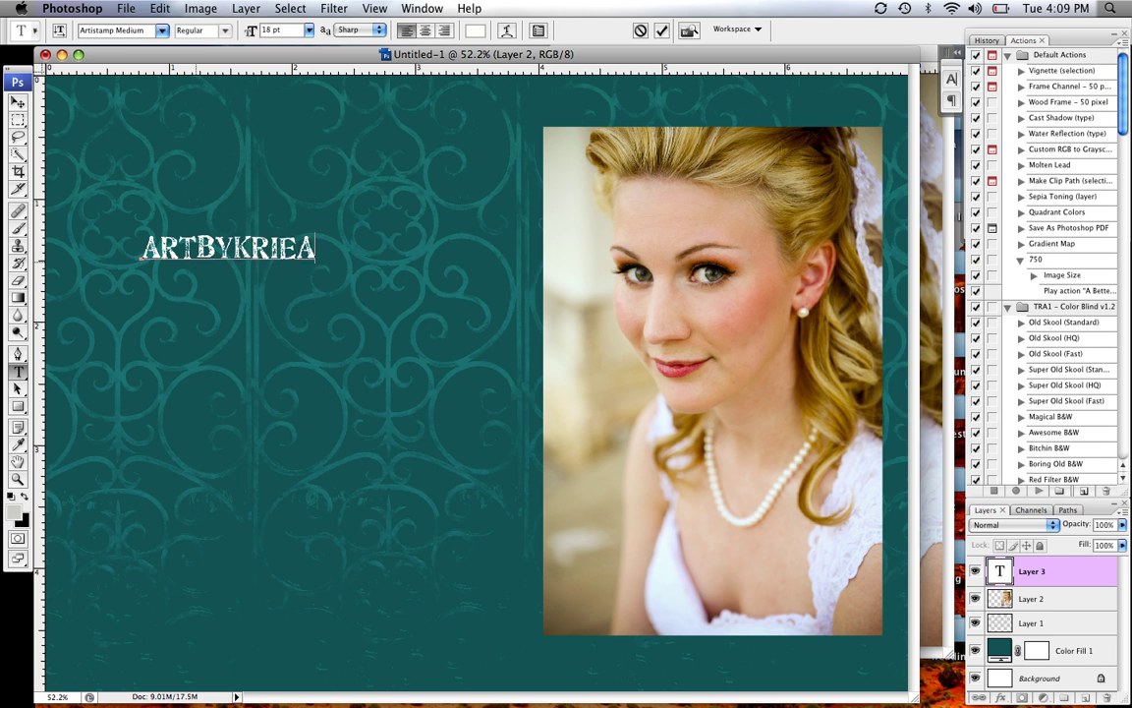
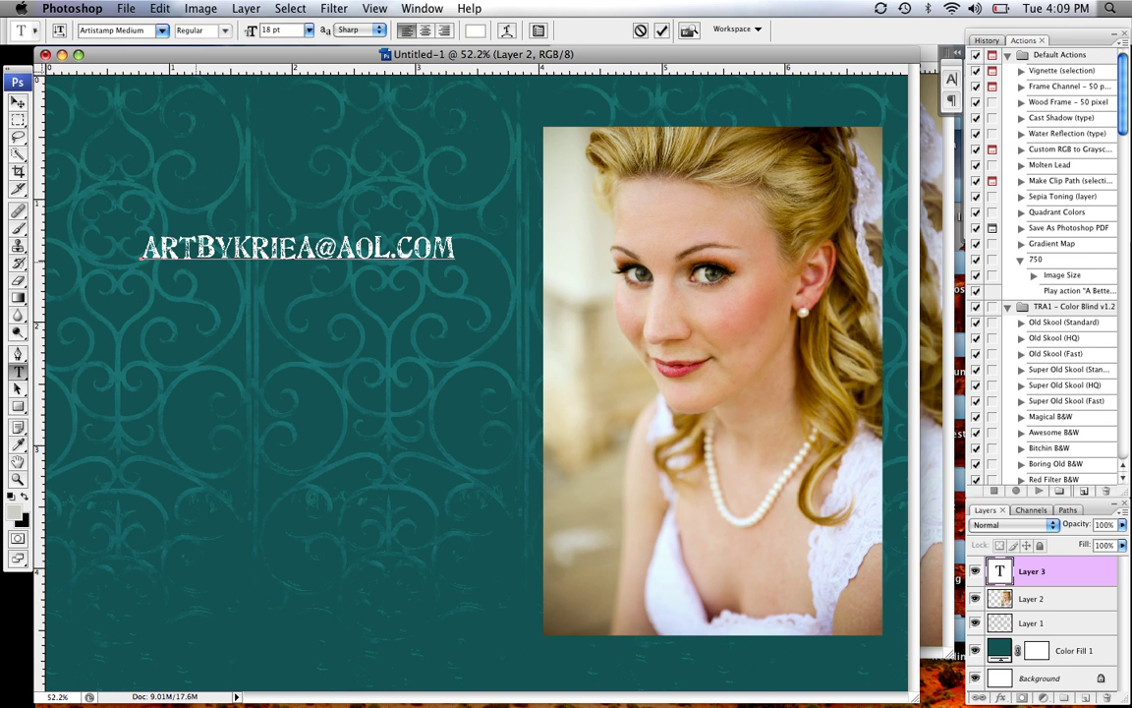
# Enter the contact e-mail address and Facebook page address on two lines, then move the text right and down
pyautogui.press('Return')
pyautogui.write('FAC')
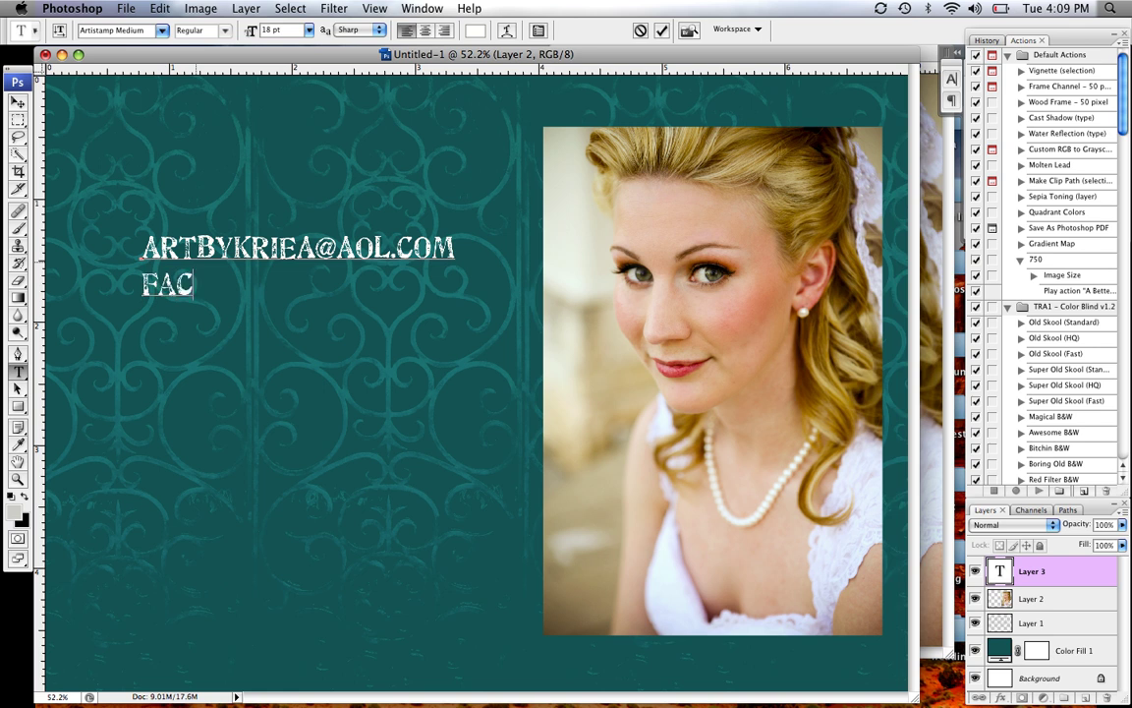
pyautogui.write('EBOOK')
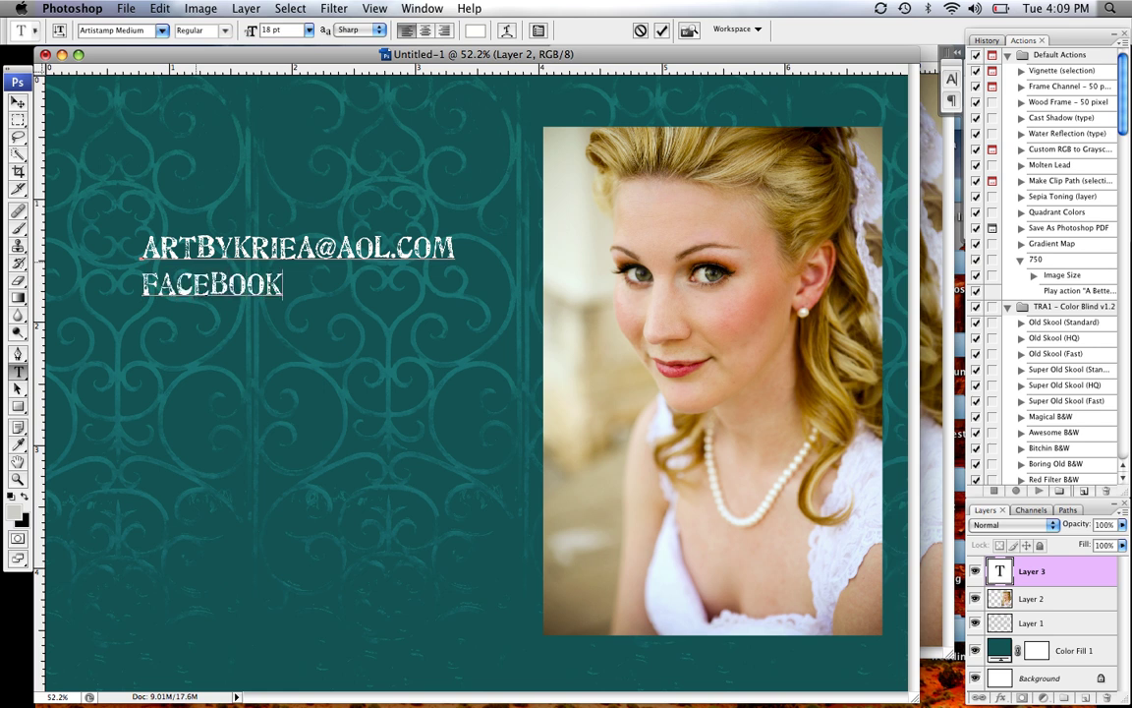
pyautogui.write('.COM/')
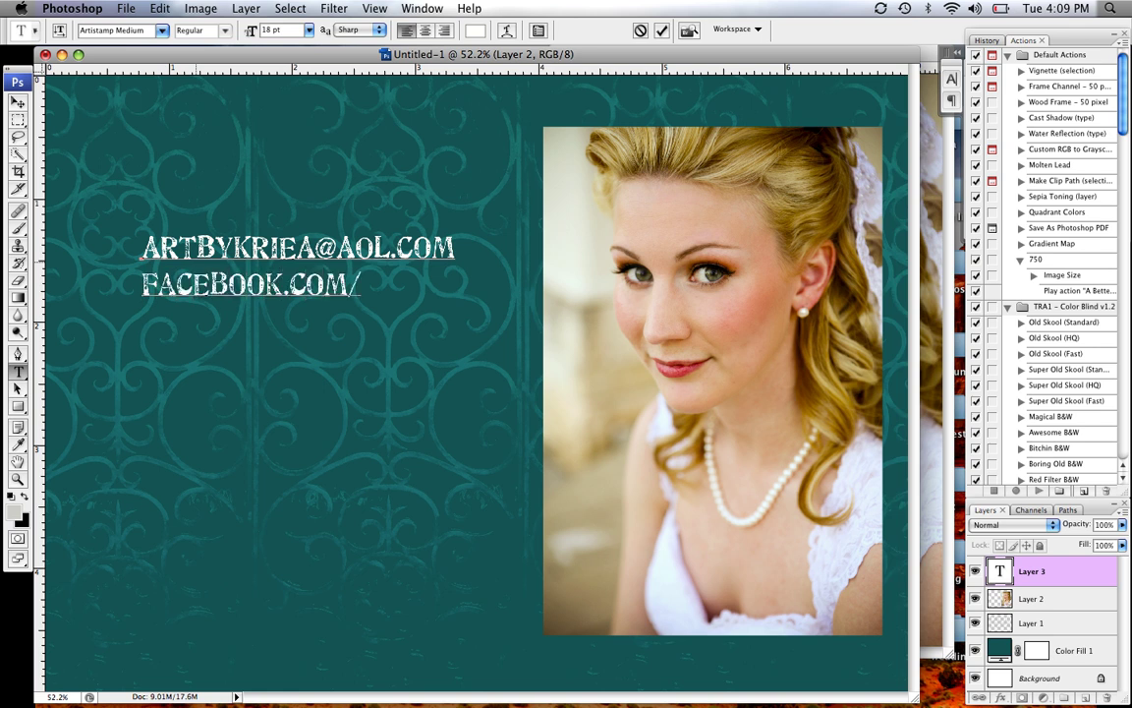
pyautogui.write('KRIEA')
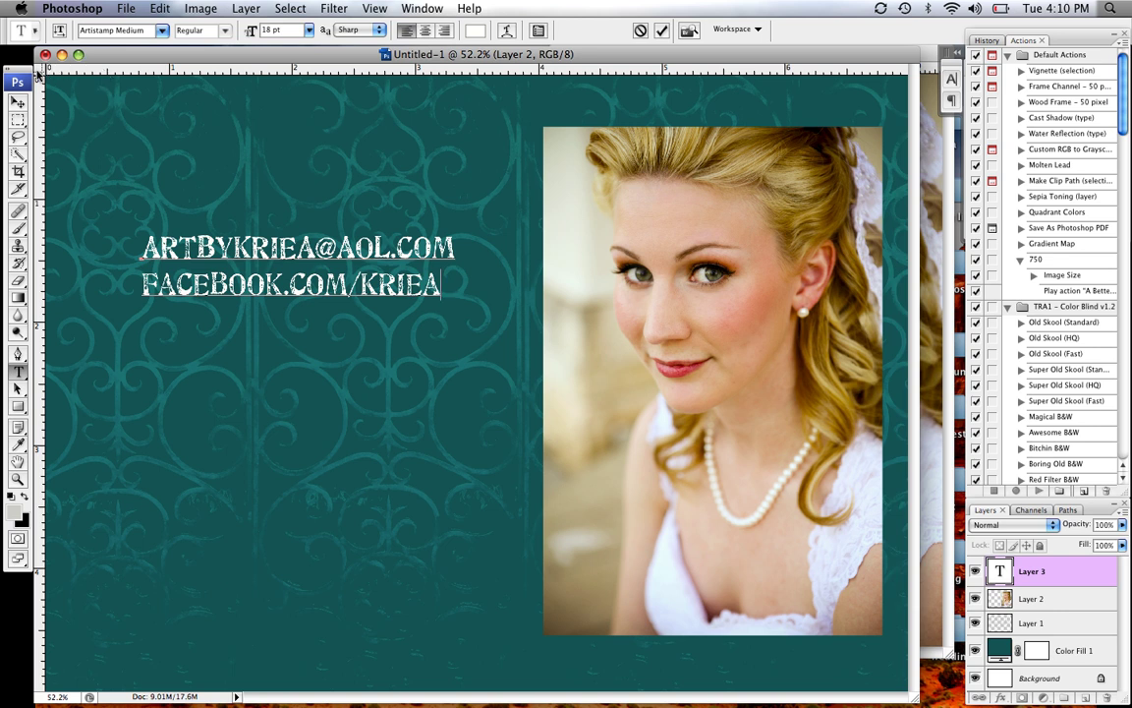
pyautogui.moveTo(103, 75); pyautogui.dragTo(252, 138)
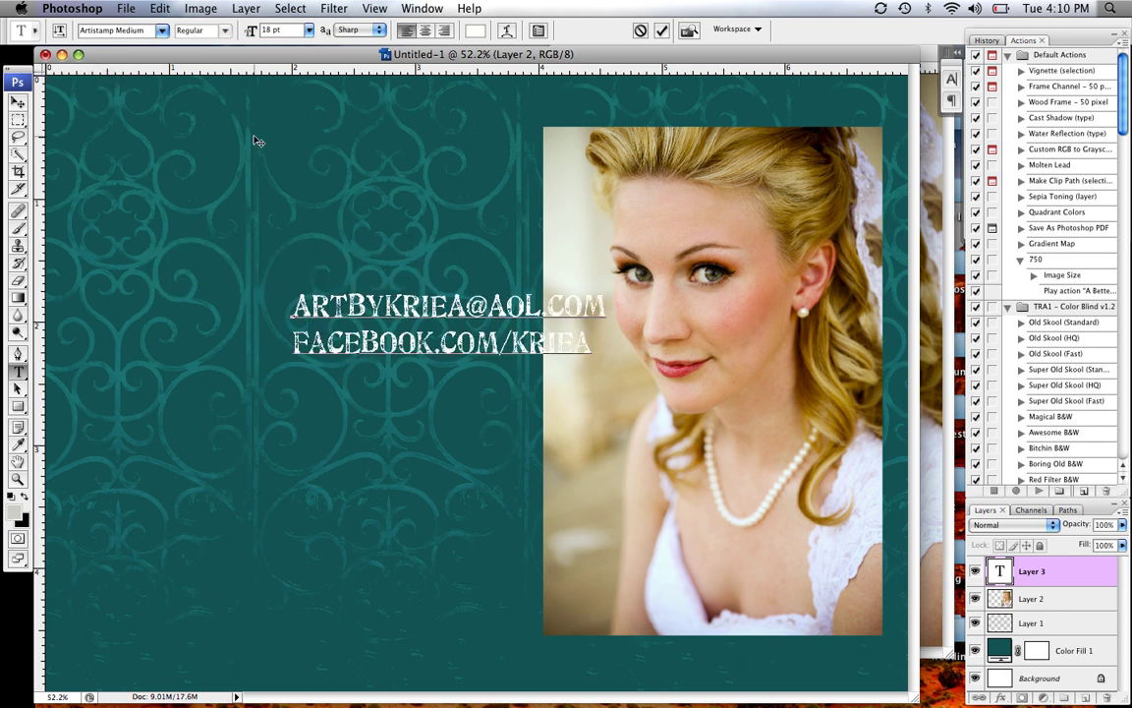